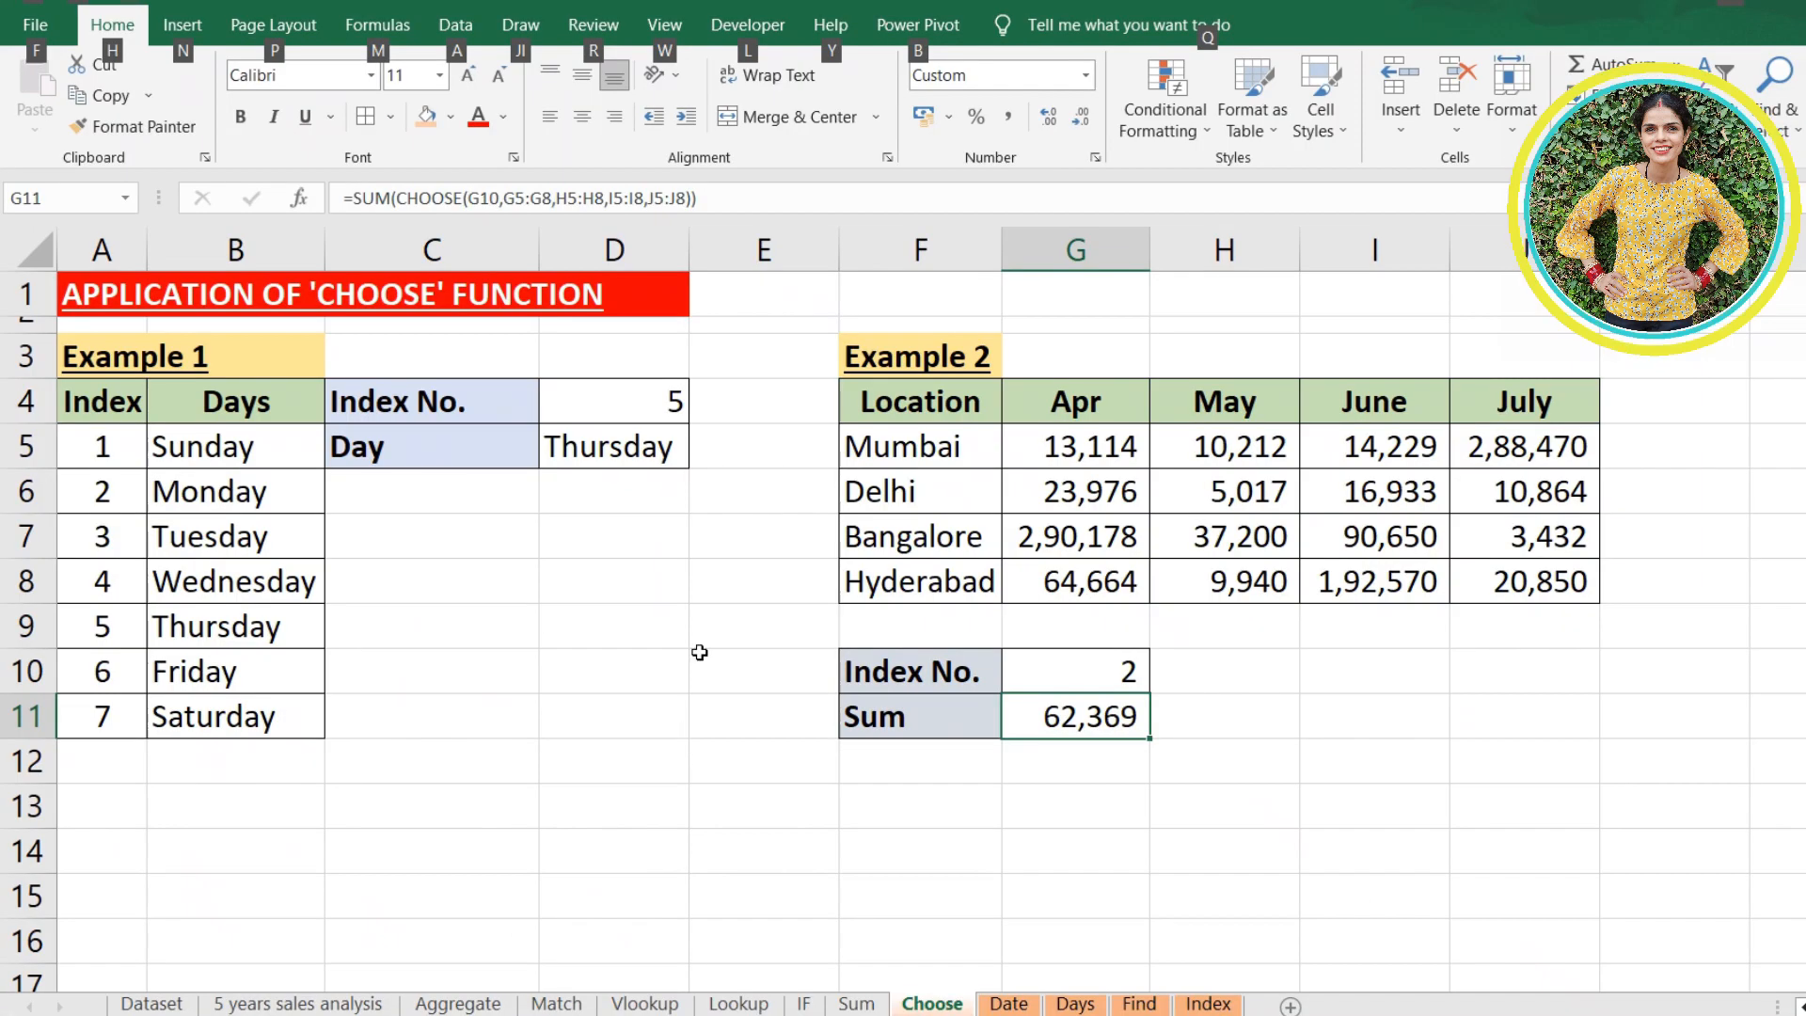
# - Begin a CHOOSE formula in the Day result cell D5 with D4 as the index number
pyautogui.click(708, 664)
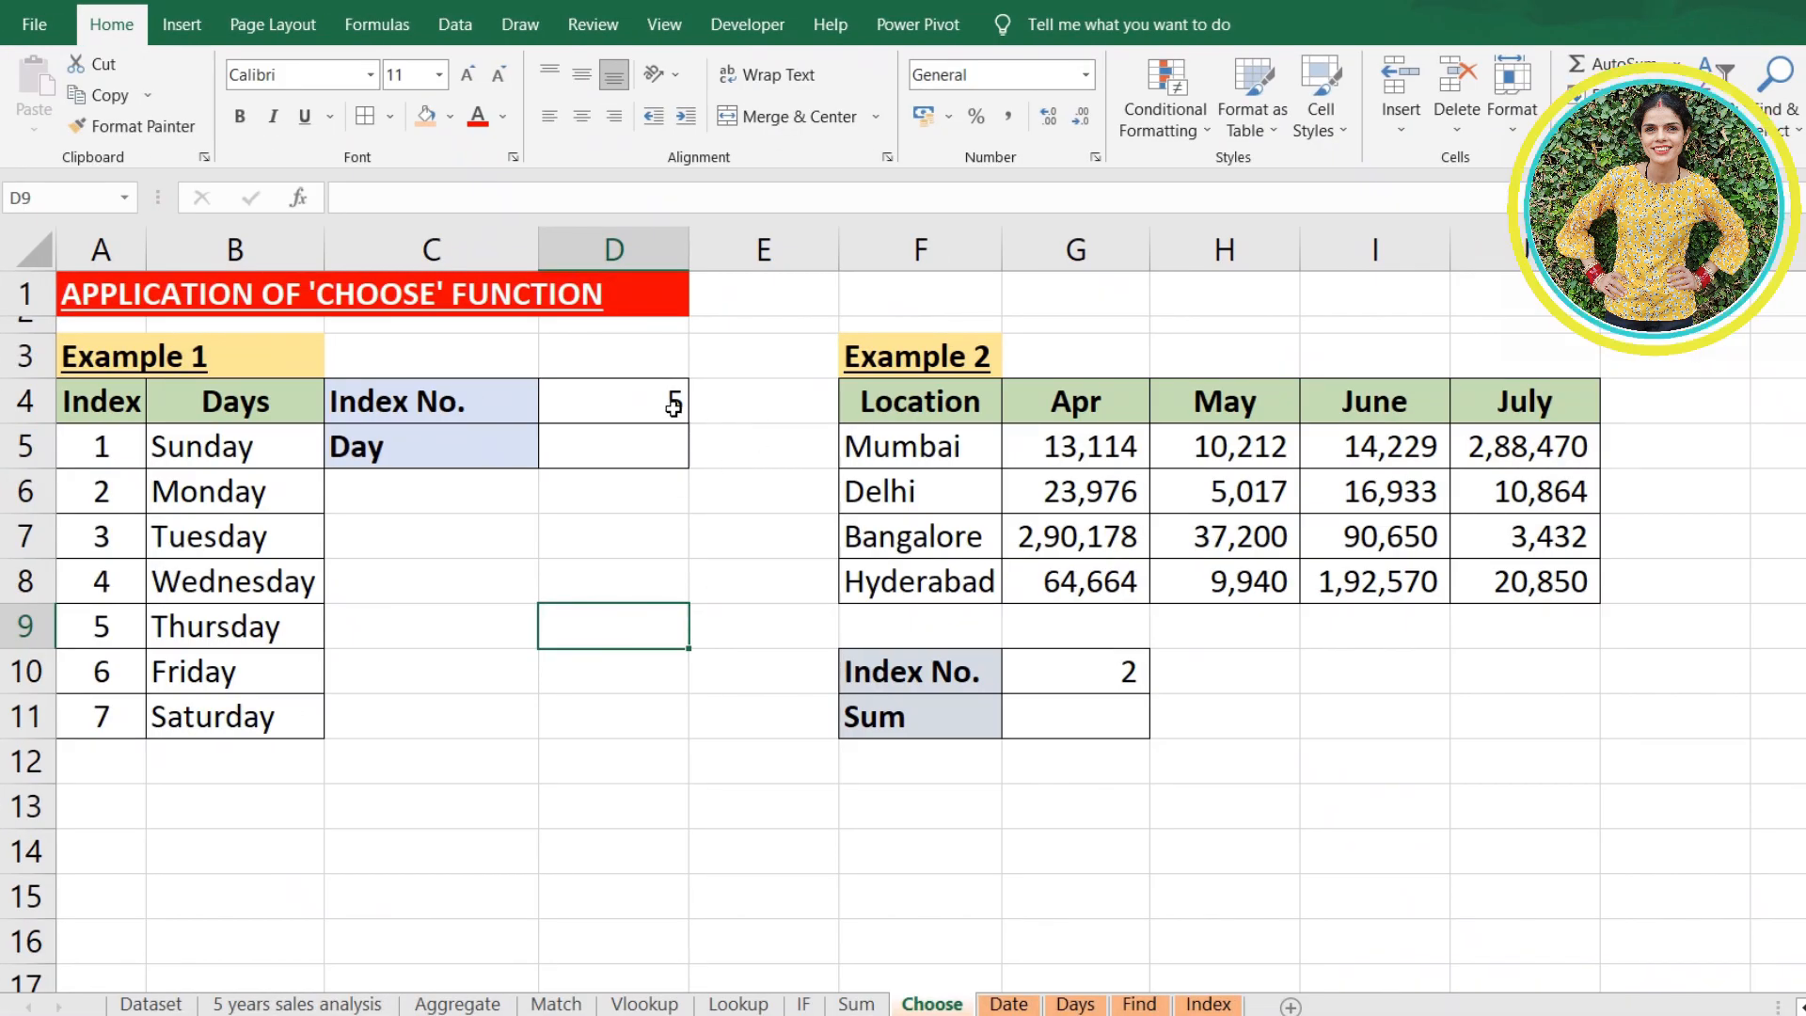
pyautogui.click(672, 406)
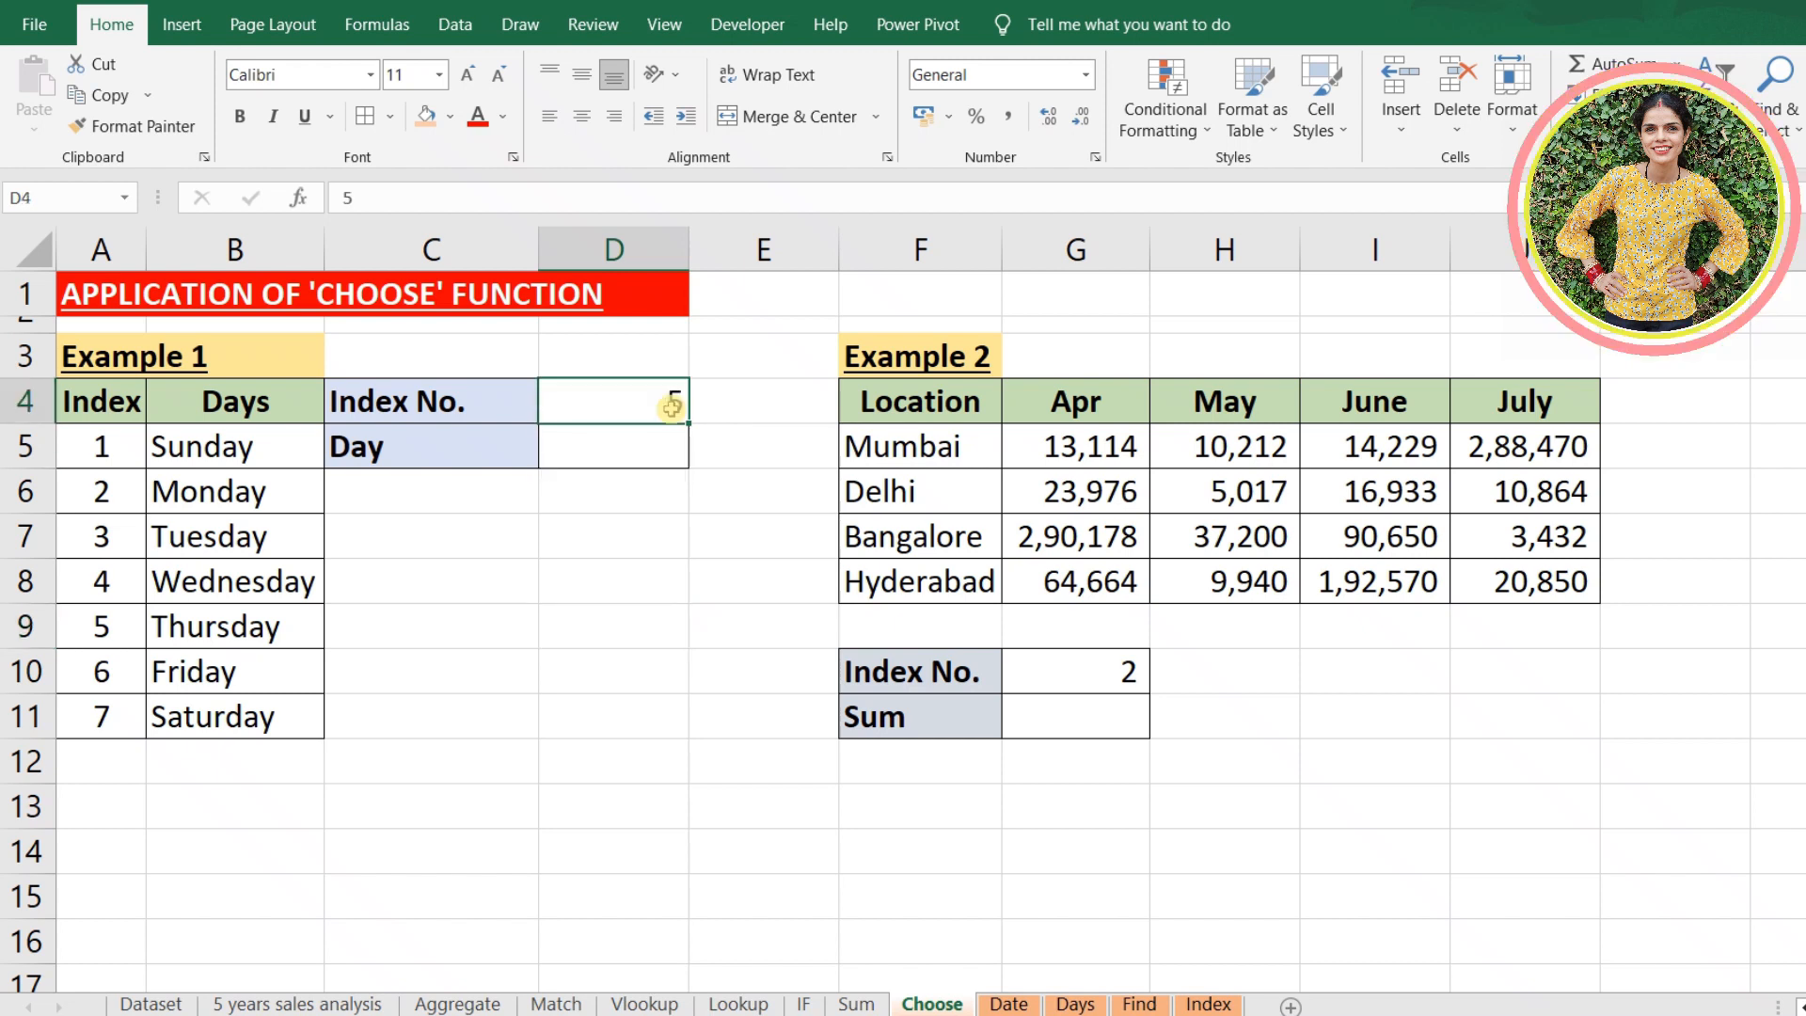
pyautogui.click(656, 451)
pyautogui.write('=choose(')
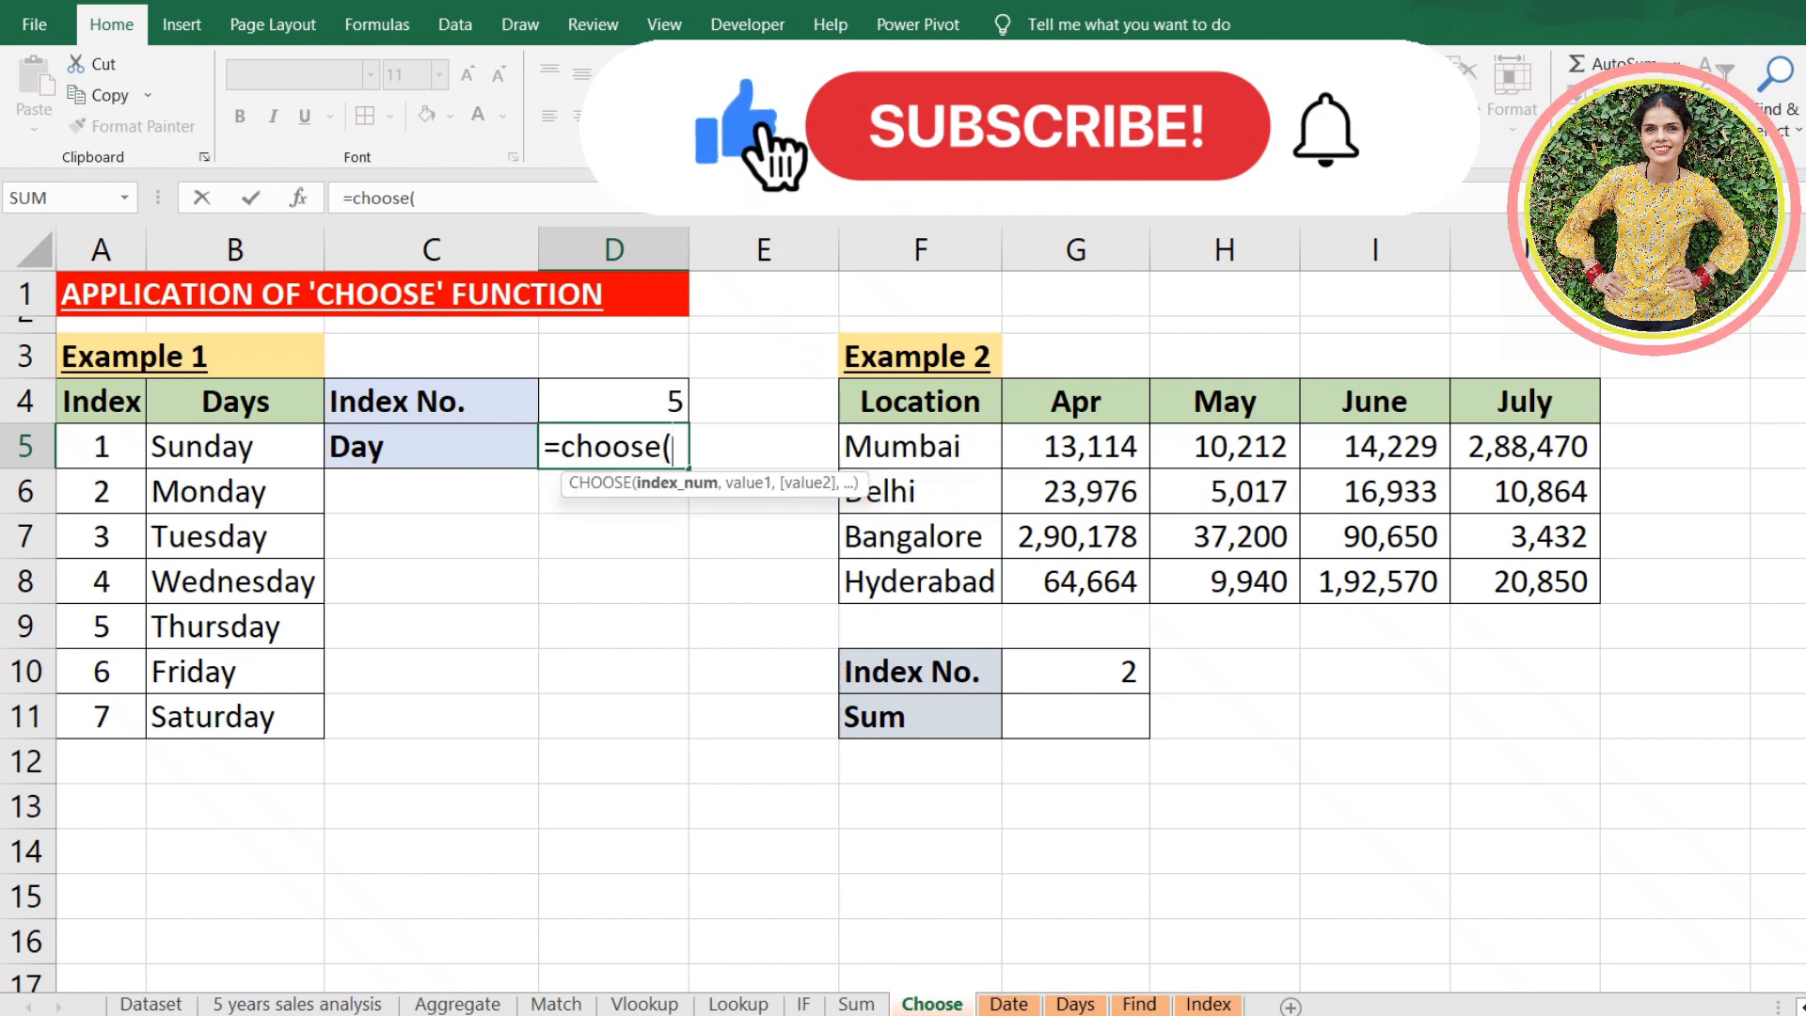
pyautogui.click(650, 407)
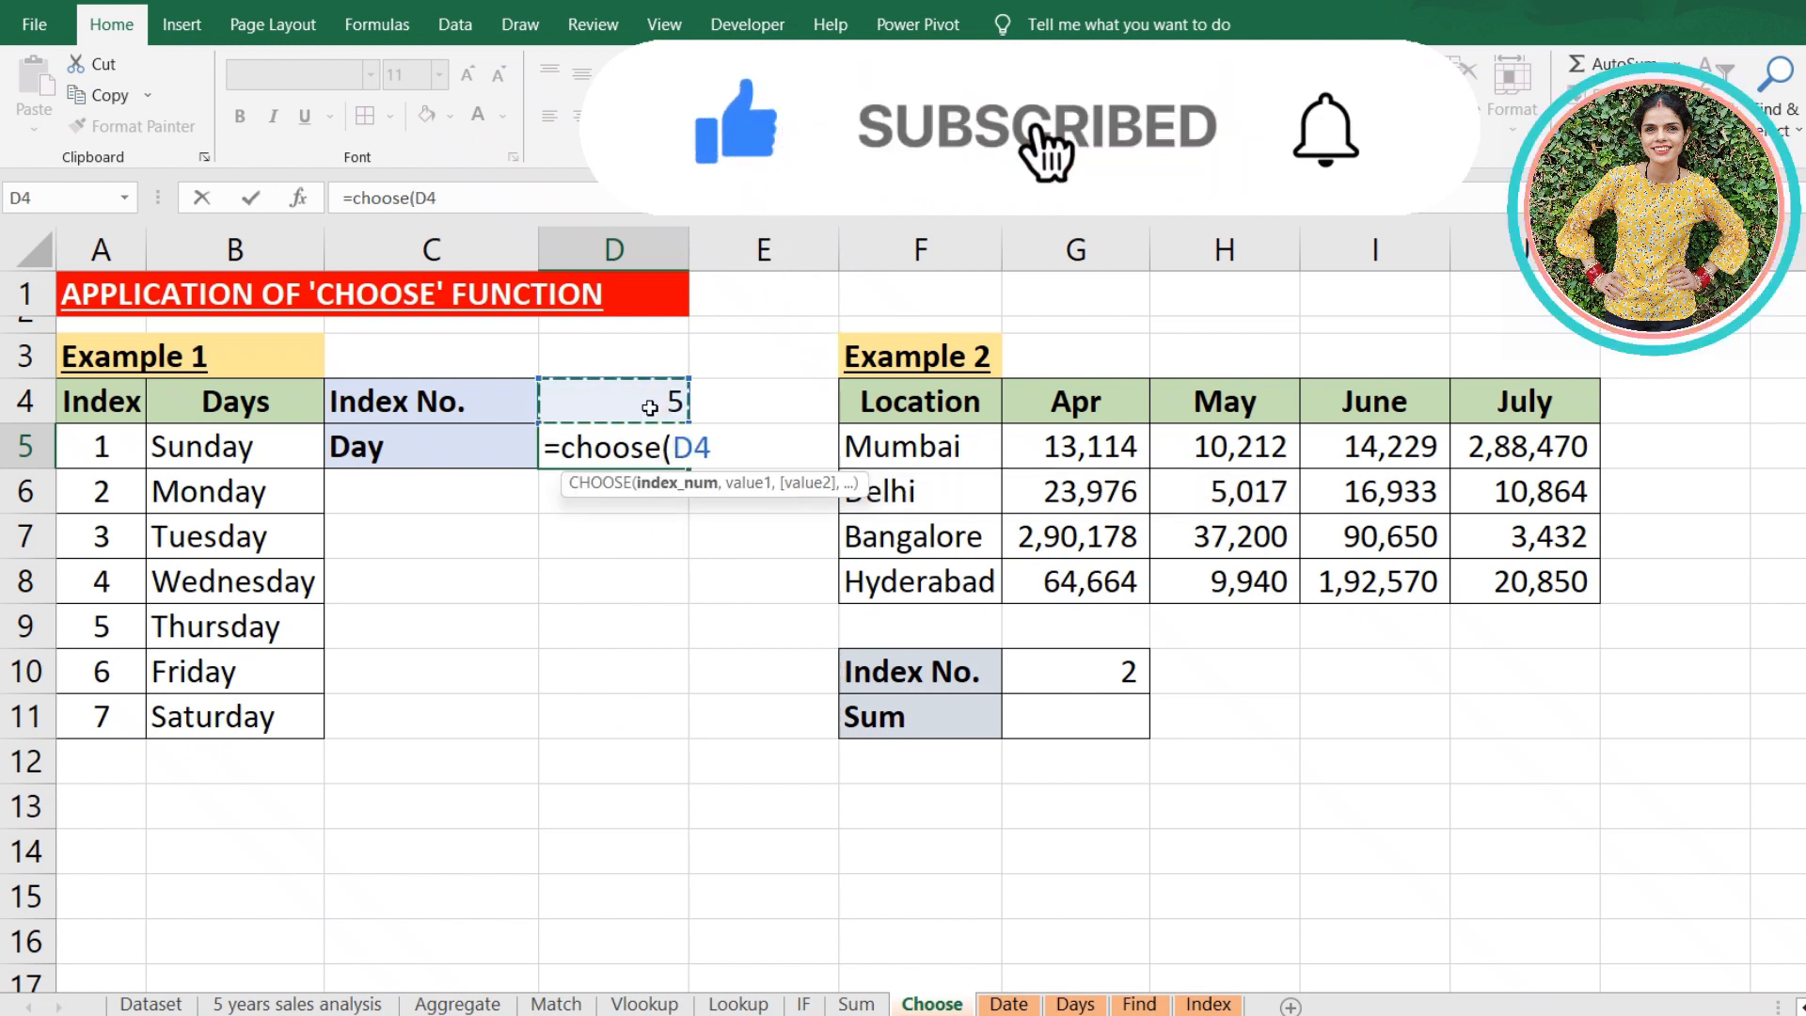
pyautogui.write(',')
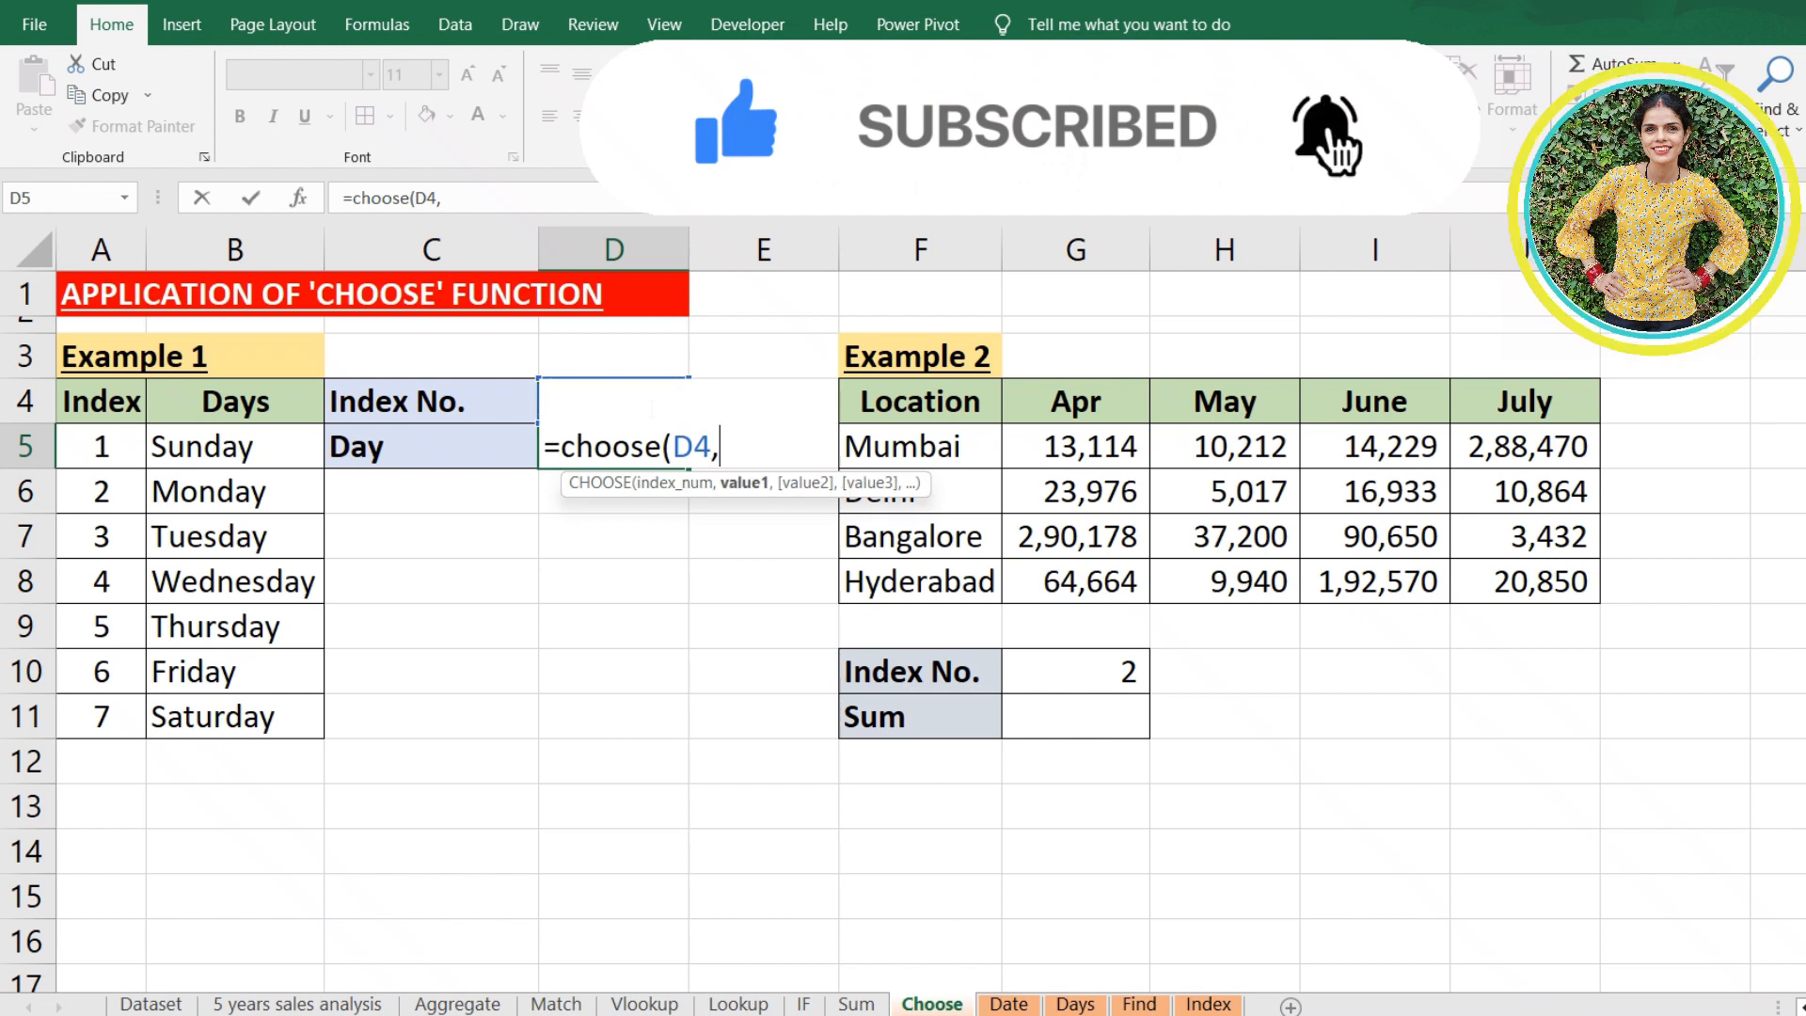
# - Add day cells B5, B6, B7, B8, B9, B10 and B11 as the separate CHOOSE values and complete the formula in D5
pyautogui.click(290, 450)
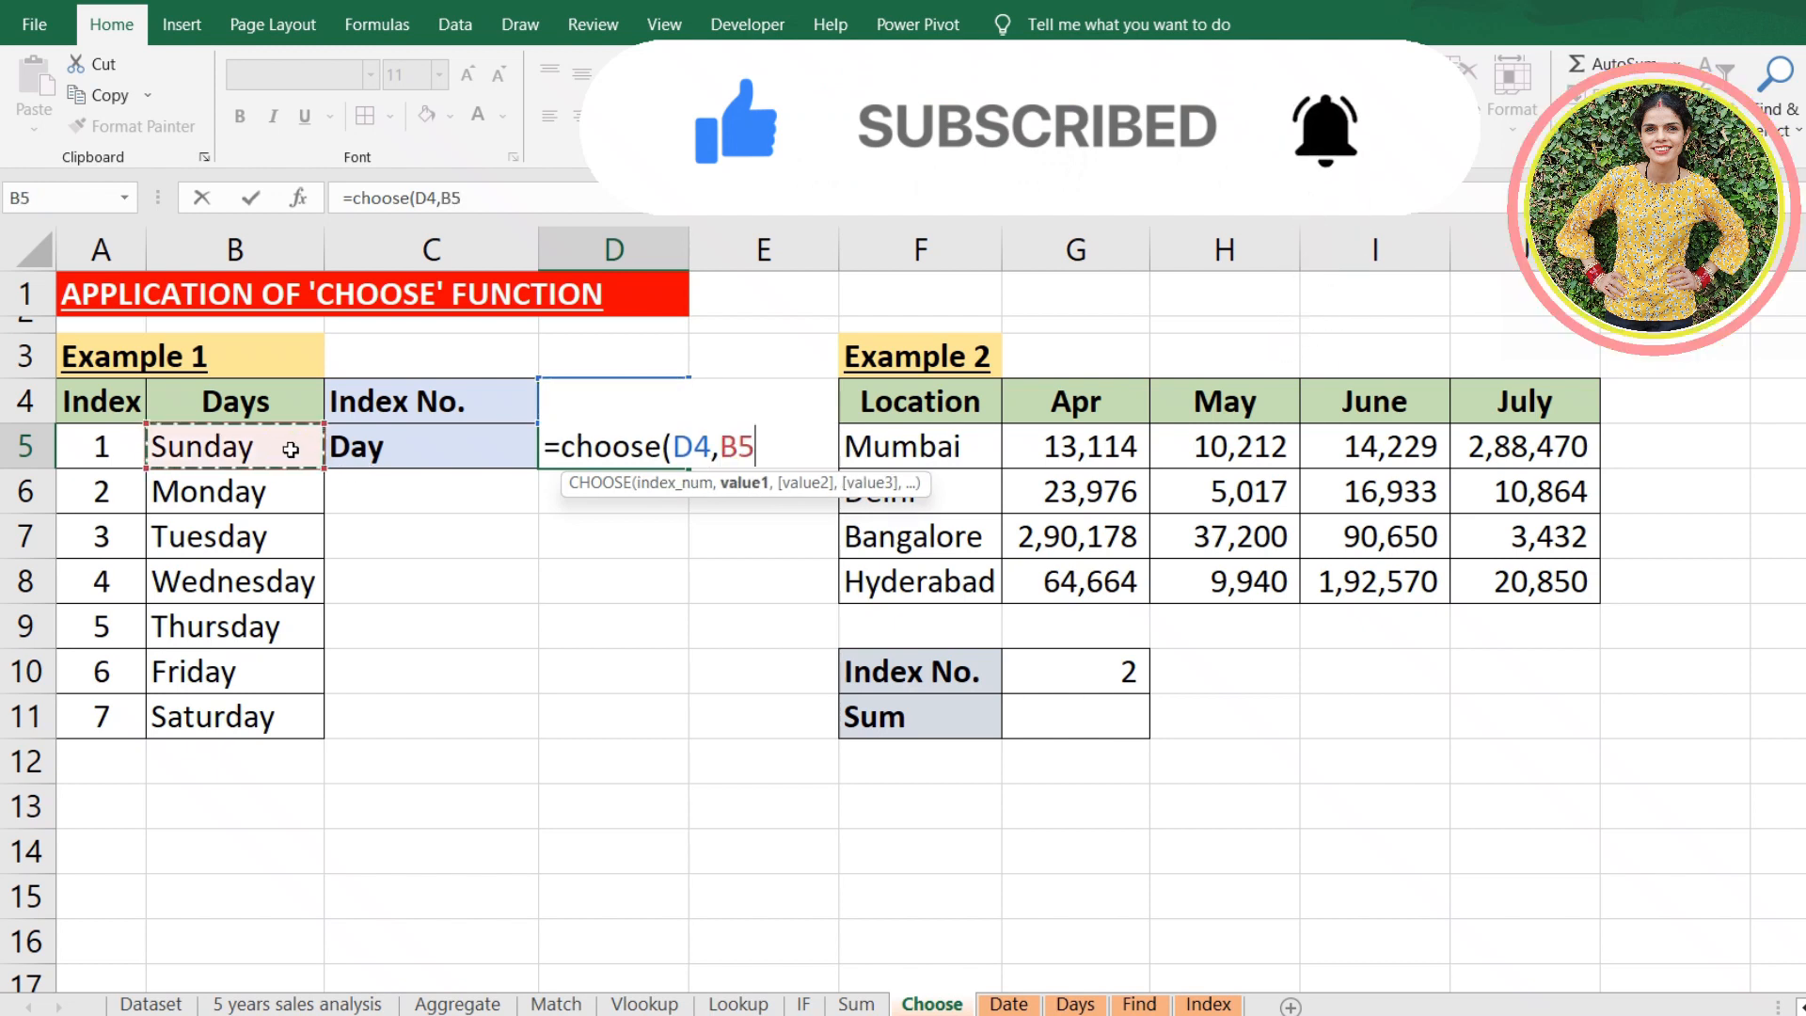
pyautogui.write(',')
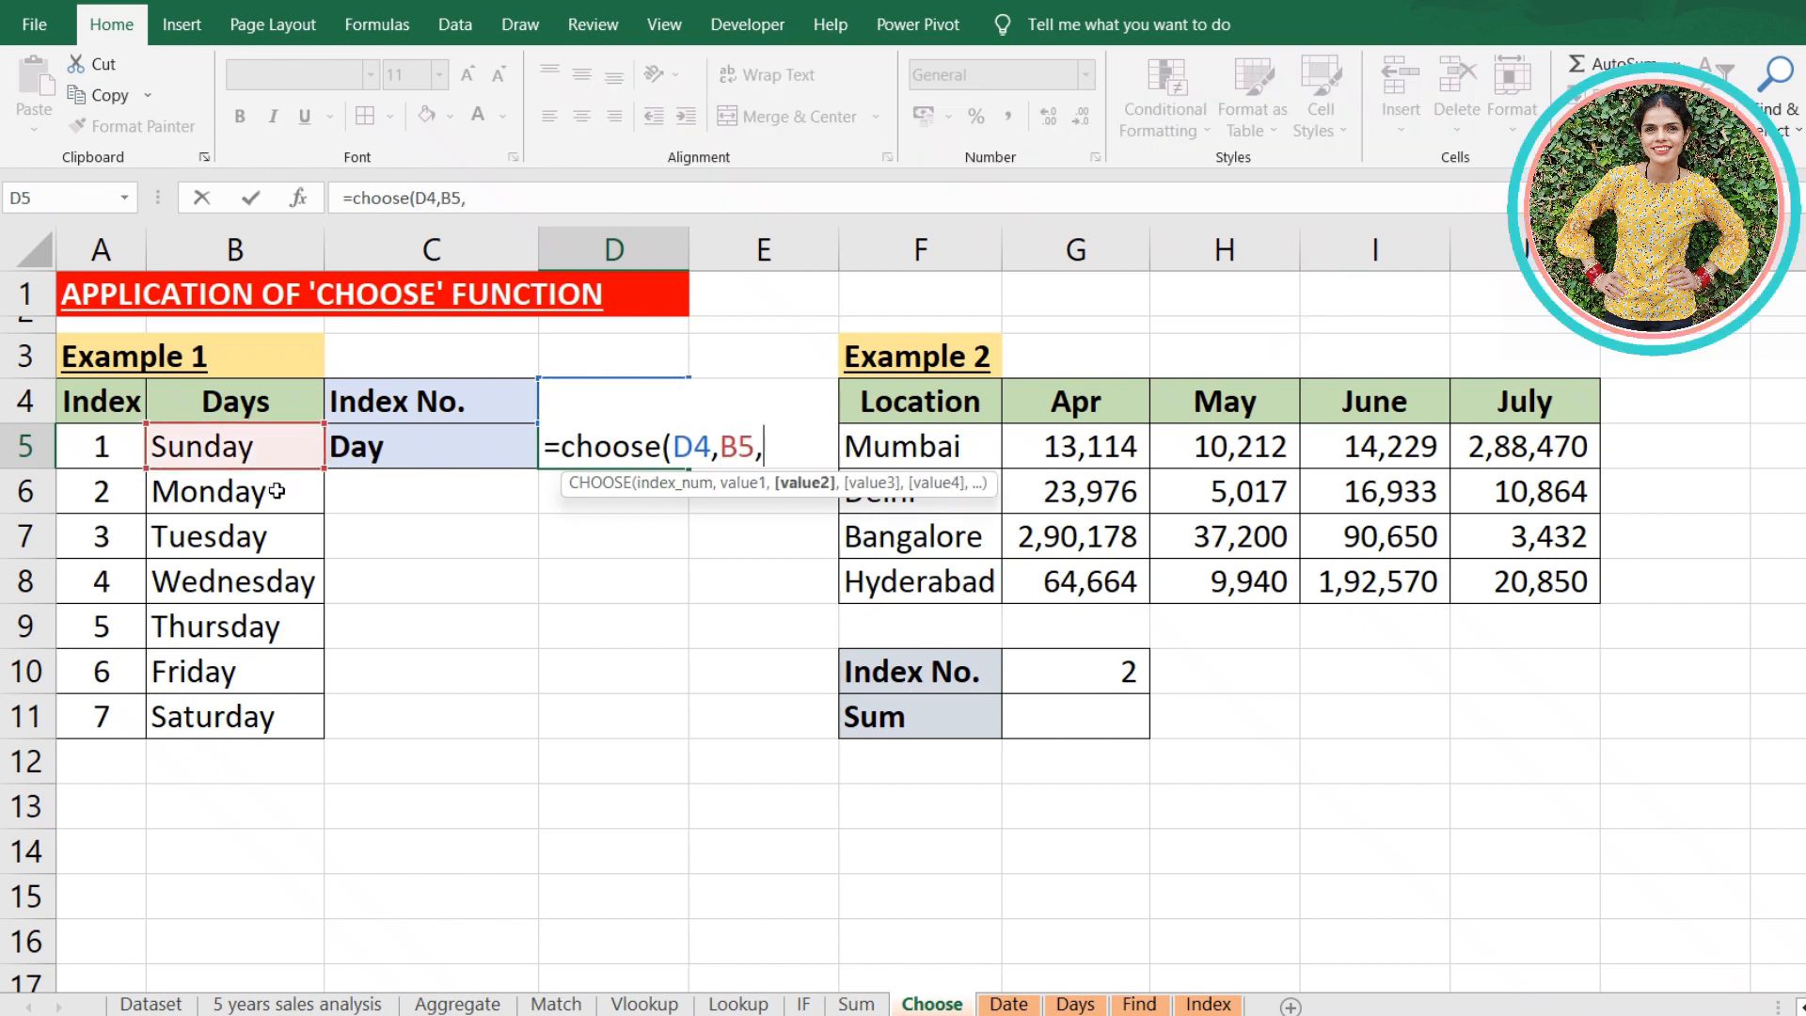
pyautogui.click(277, 490)
pyautogui.write(',')
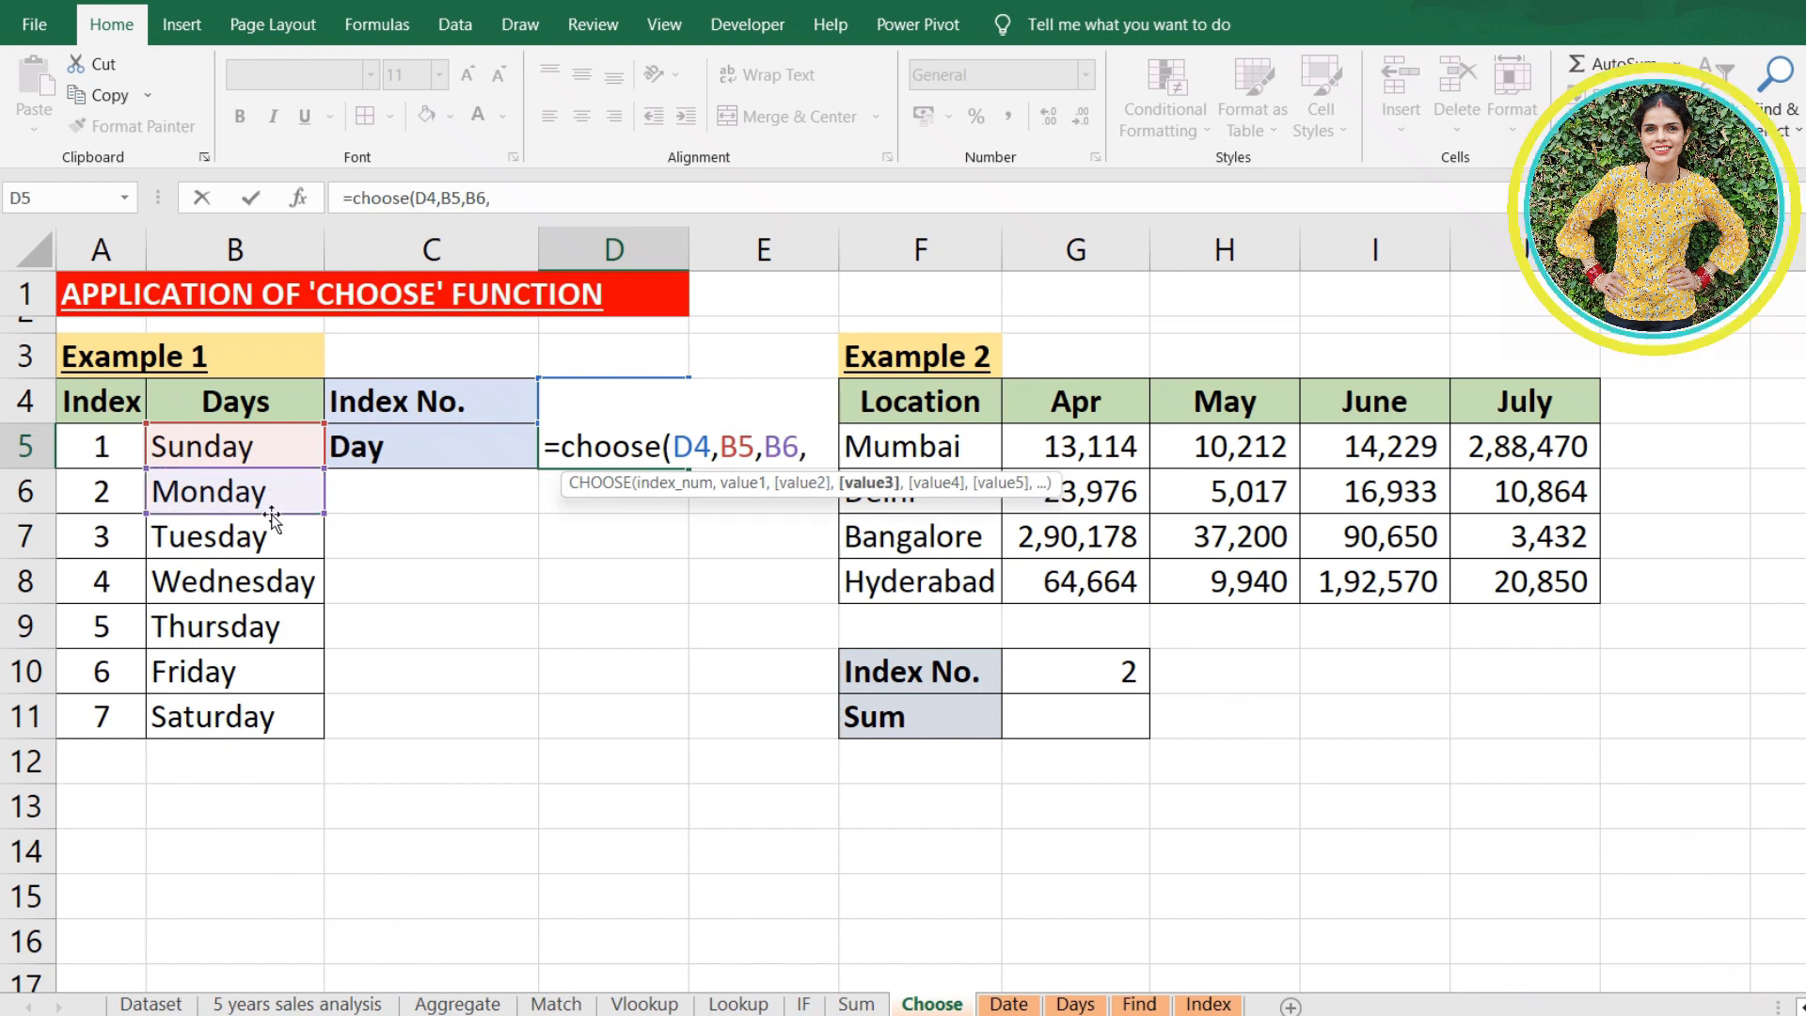
pyautogui.click(260, 544)
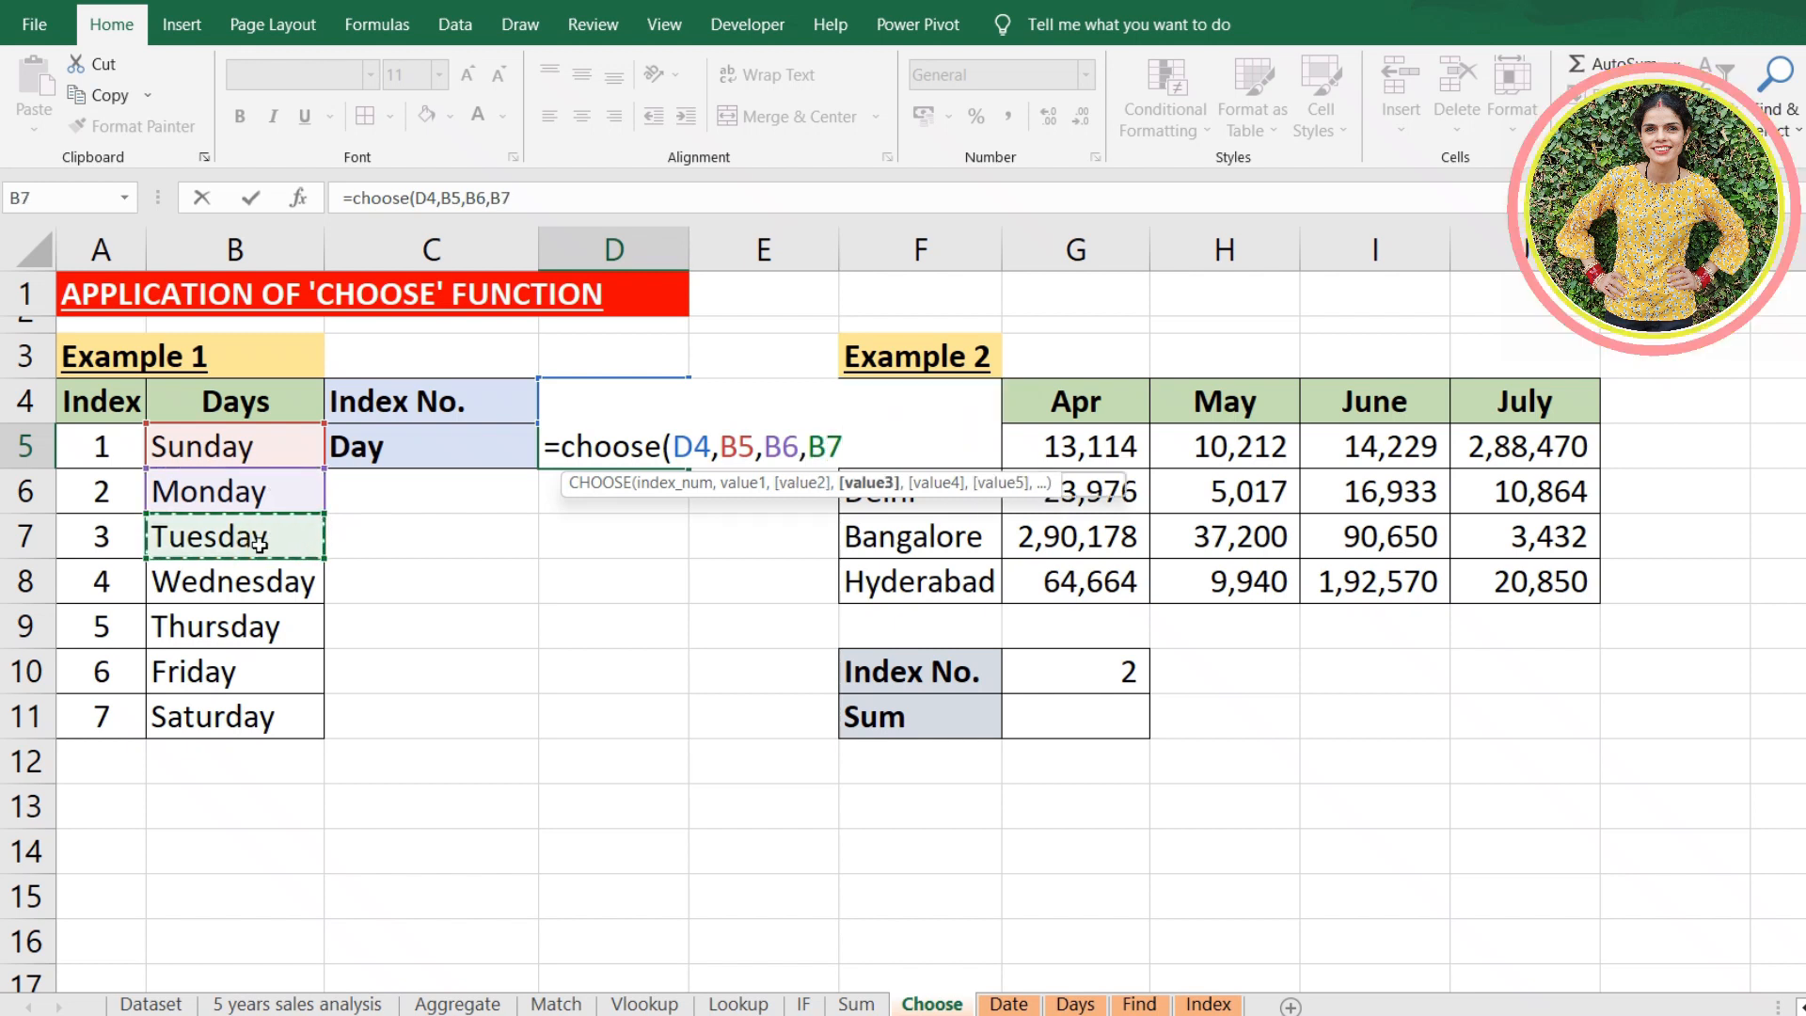
pyautogui.write(',')
pyautogui.click(277, 579)
pyautogui.write(',')
pyautogui.click(269, 625)
pyautogui.write(',')
pyautogui.click(262, 677)
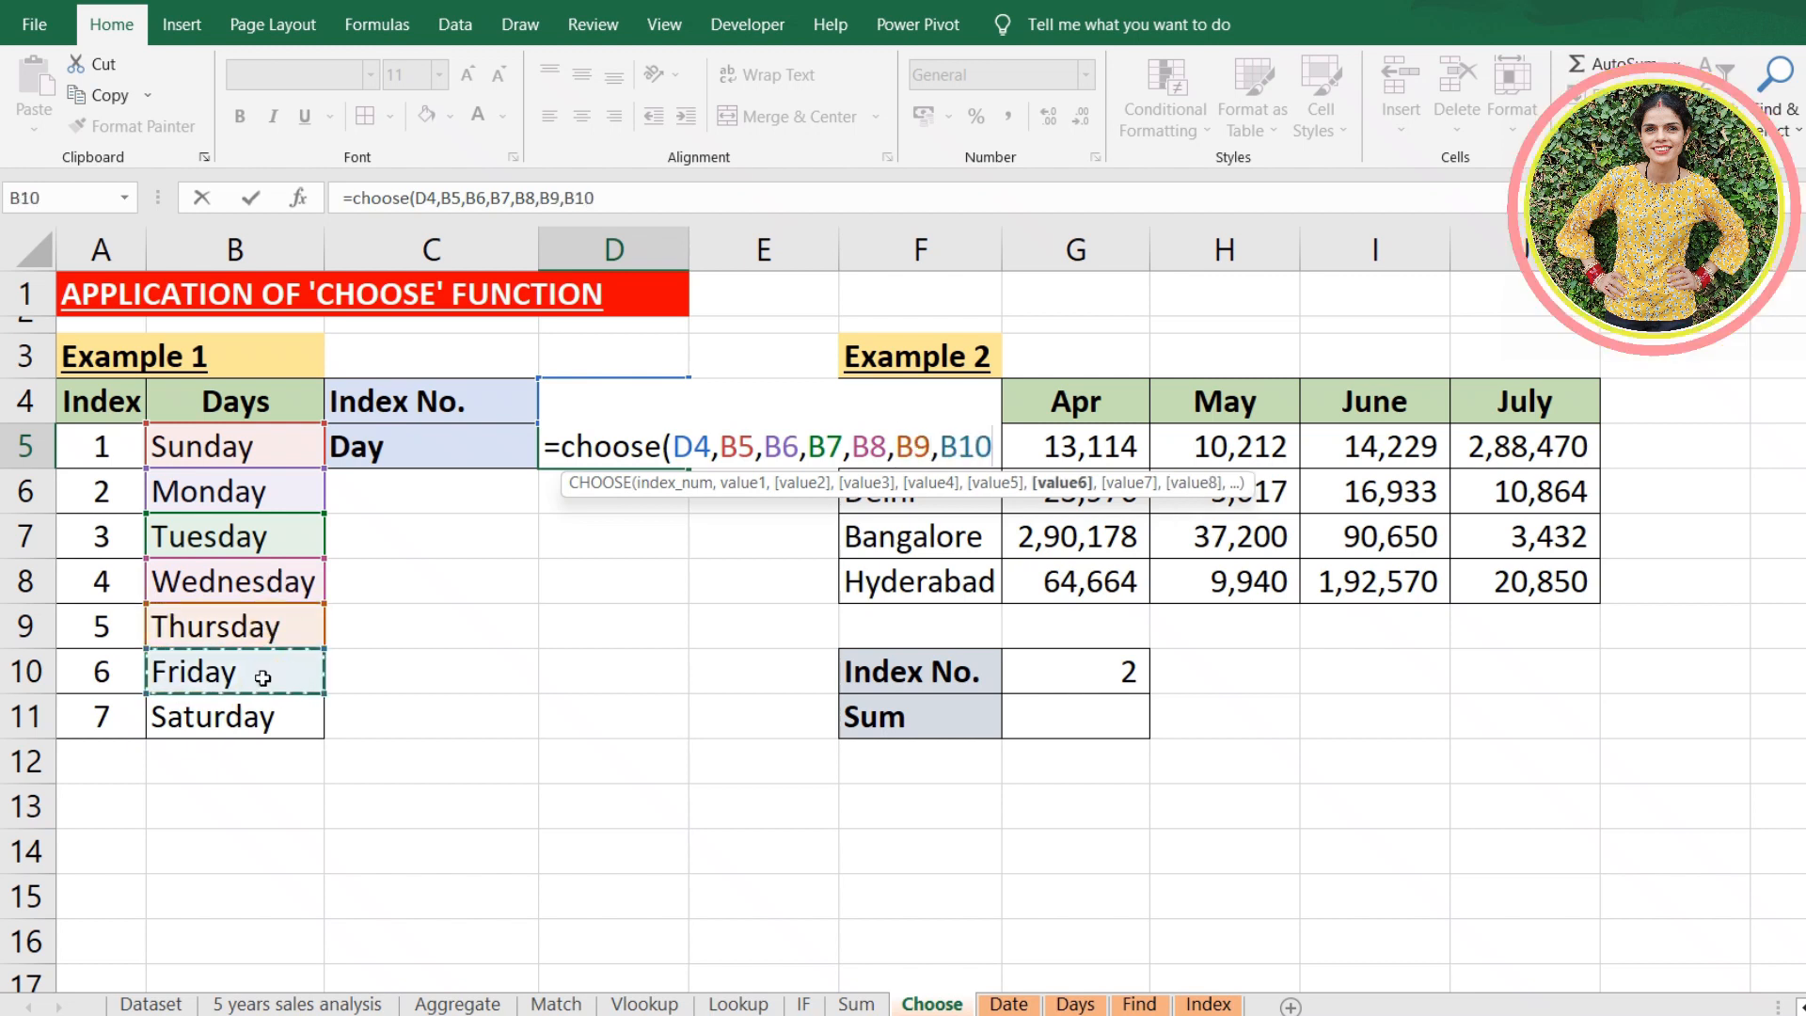
pyautogui.write(',')
pyautogui.click(234, 721)
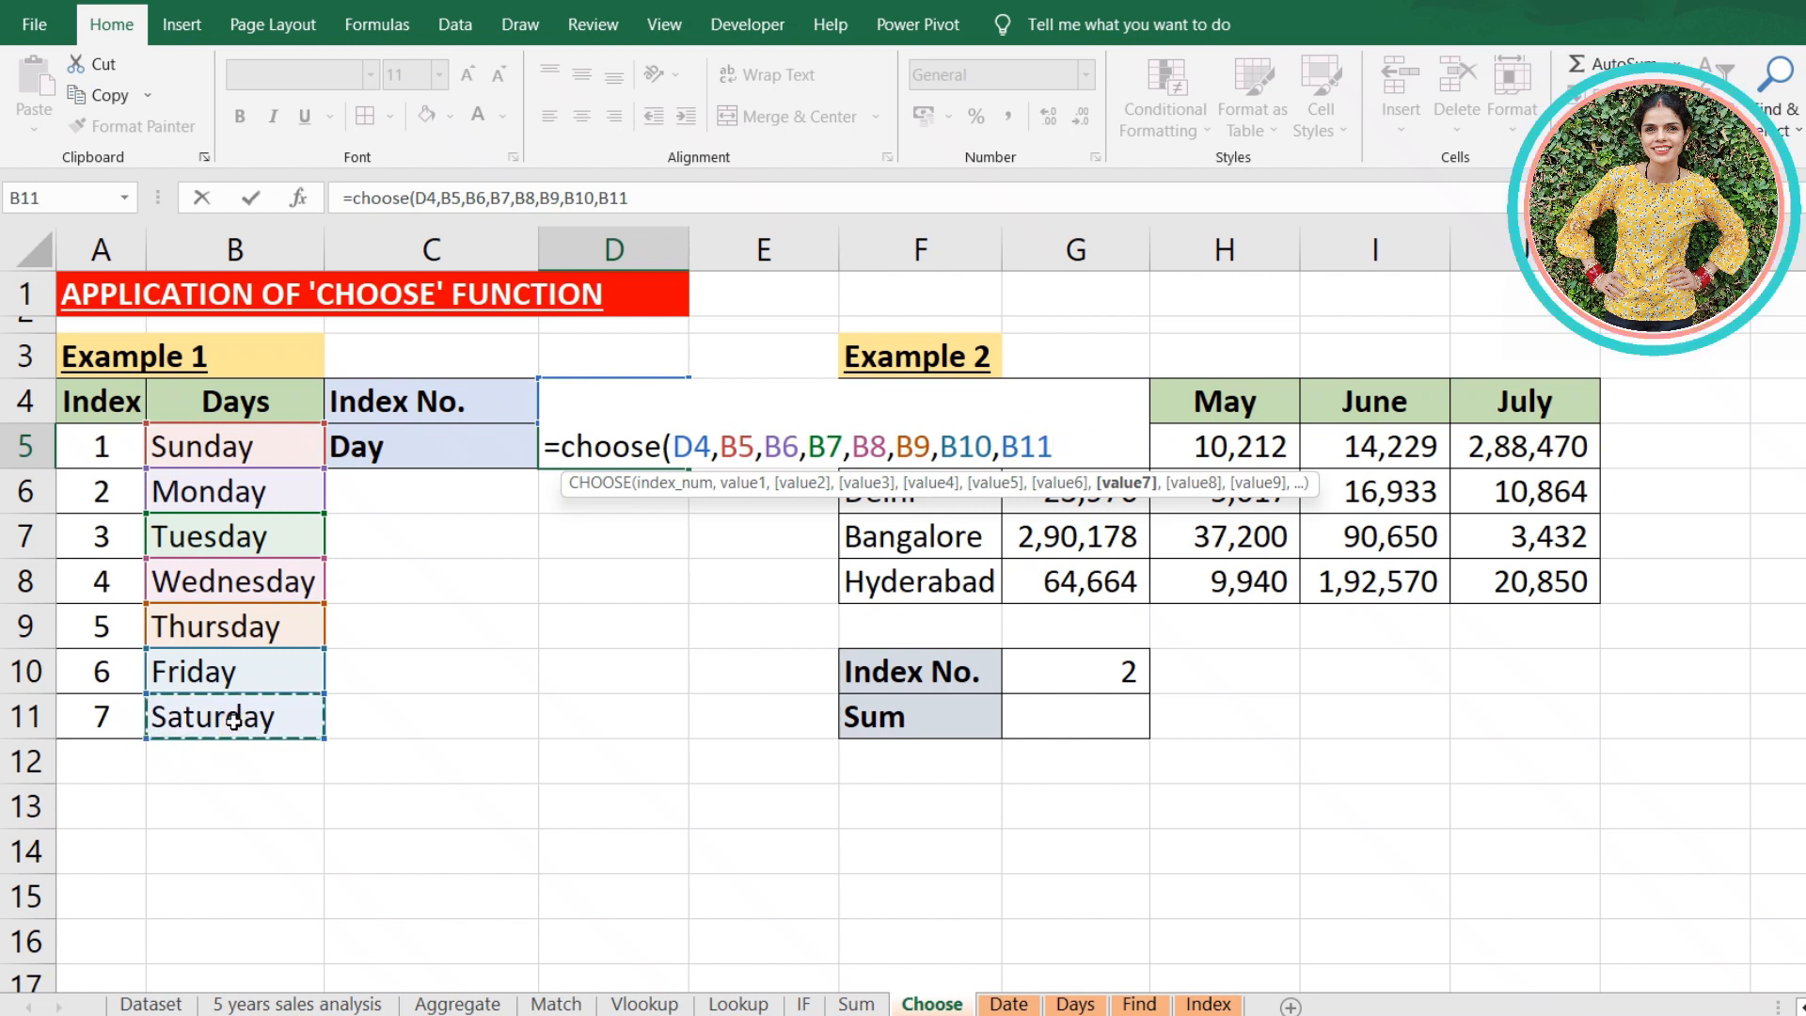
pyautogui.write(')')
pyautogui.hotkey('ctrl', 'Return')
pyautogui.press('Return')
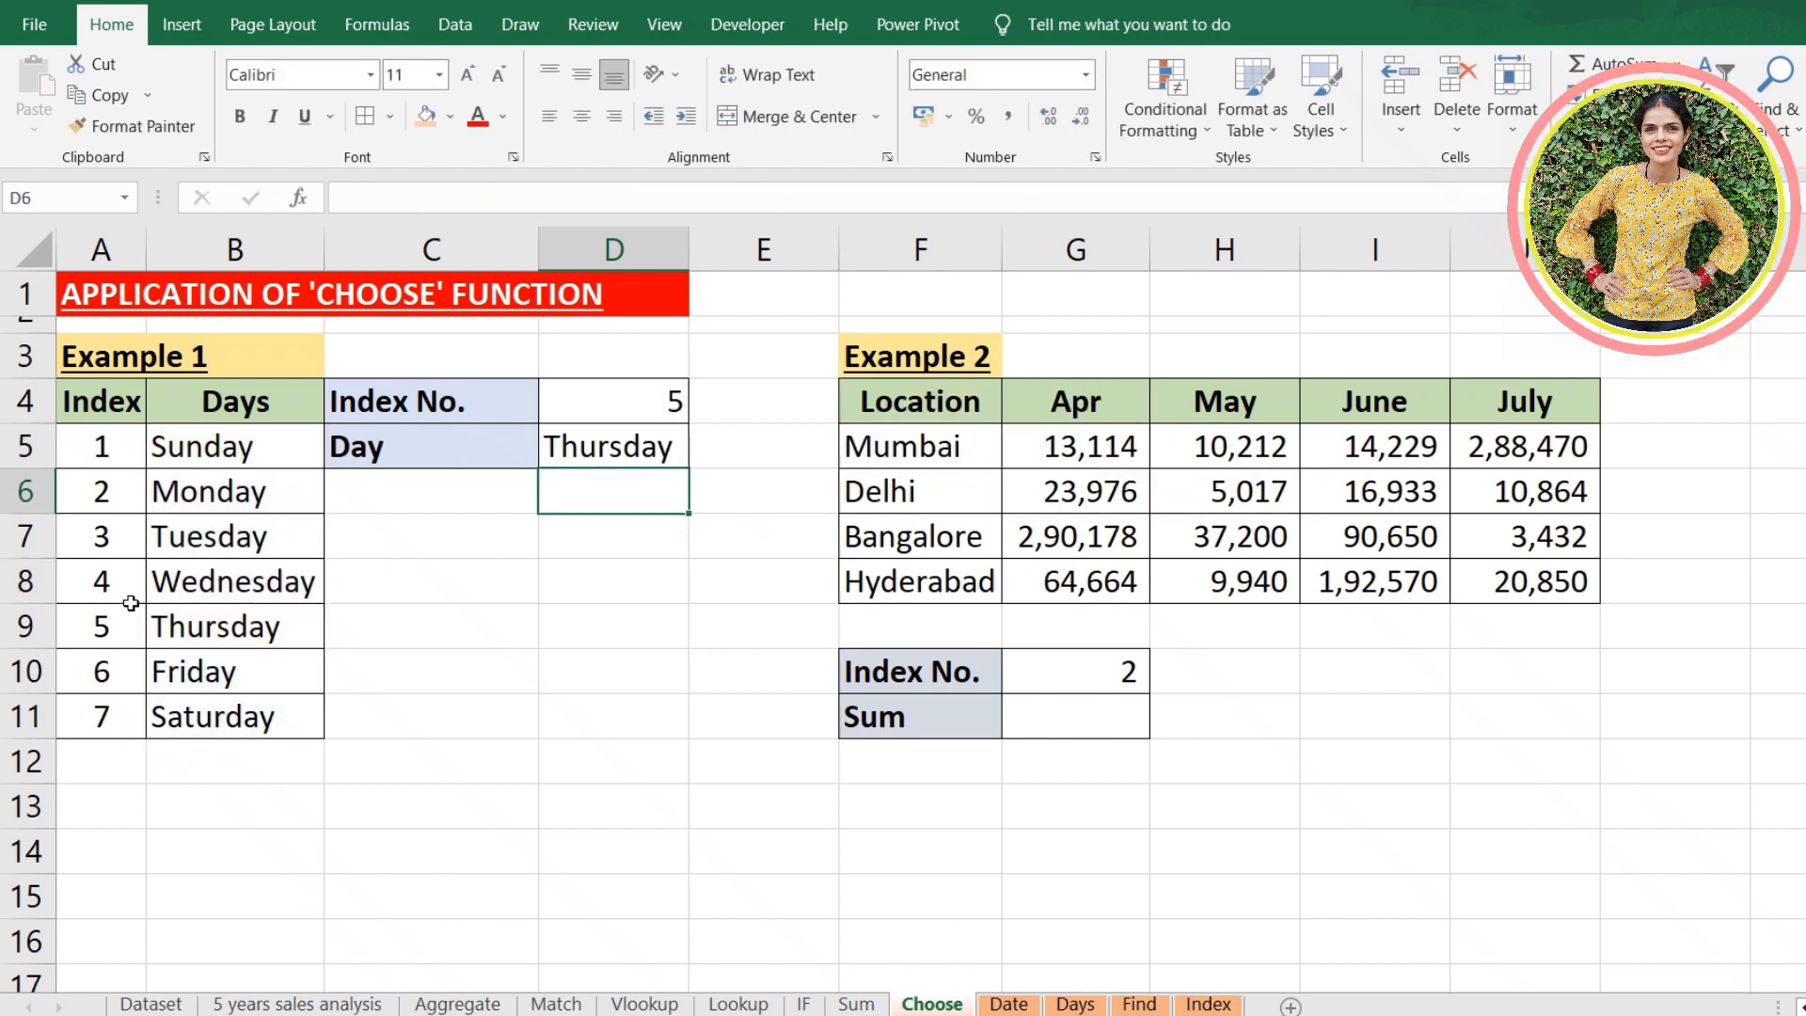
# - Set the Example 1 index number in D4 to 1
pyautogui.click(111, 625)
pyautogui.click(662, 408)
pyautogui.write('1')
pyautogui.press('Return')
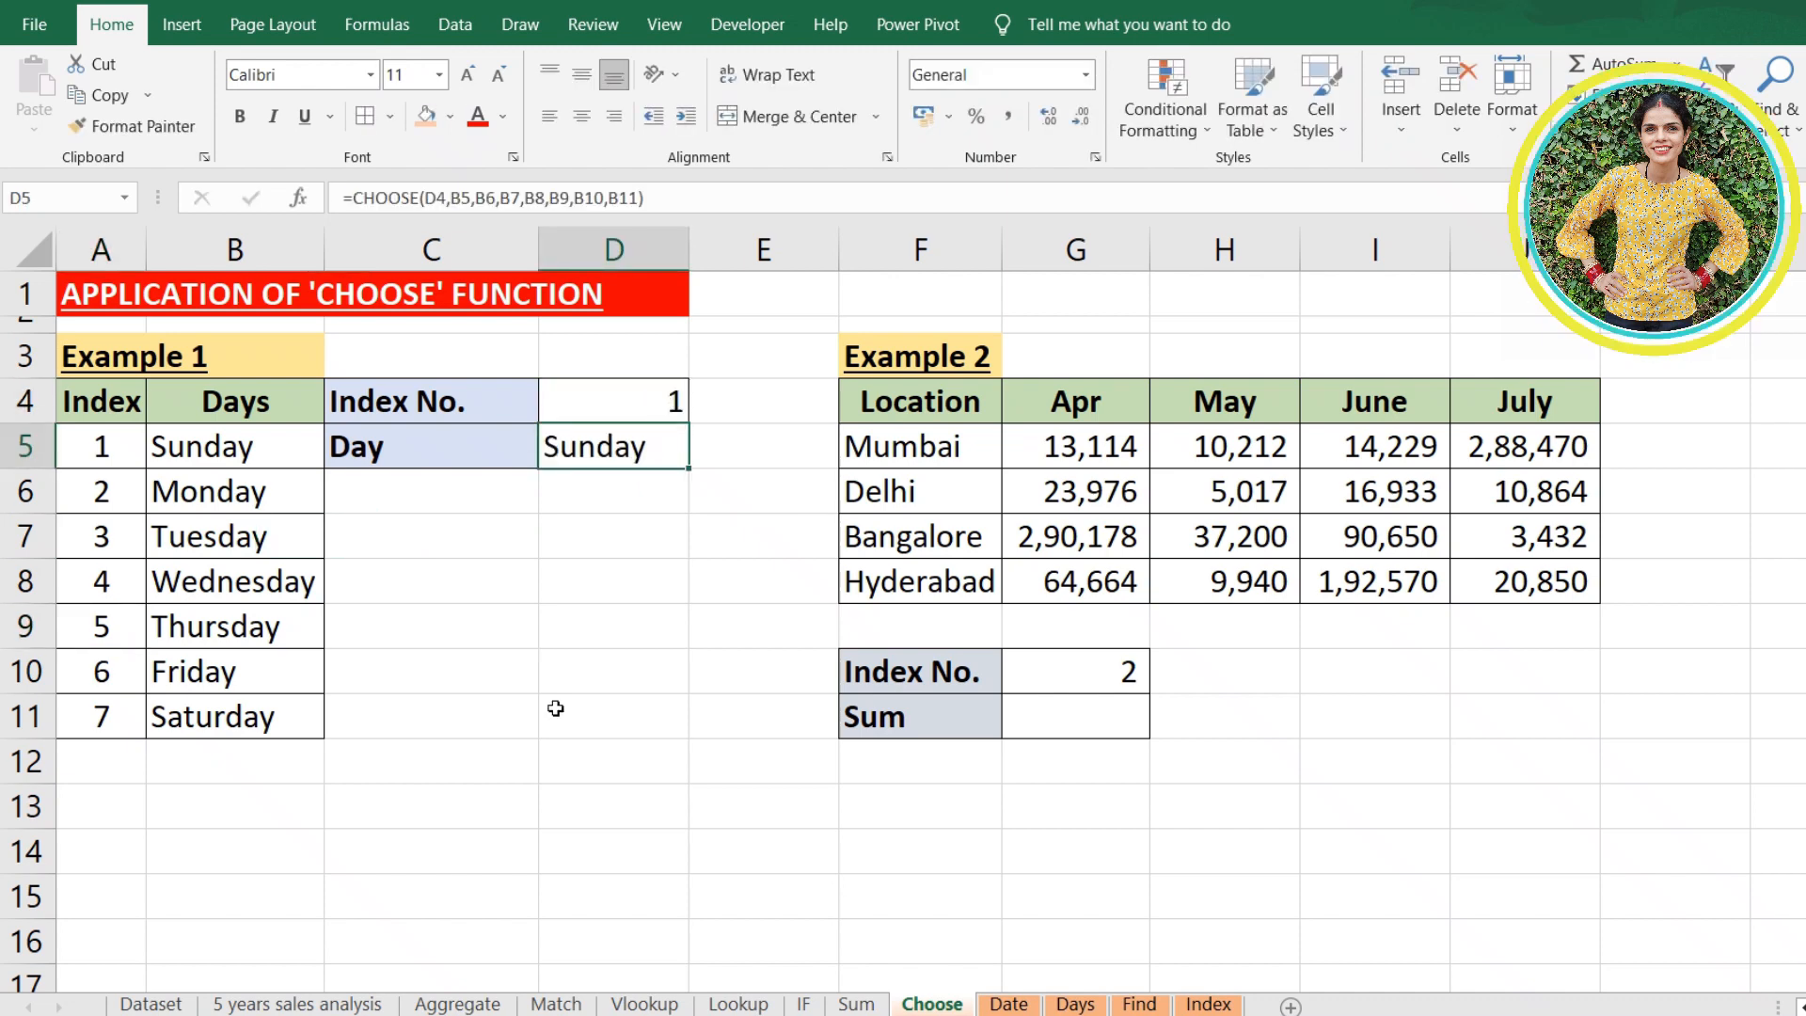
# - Begin a SUM formula with a nested CHOOSE in the Example 2 Sum cell G11, using G10 as the index number
pyautogui.click(1116, 713)
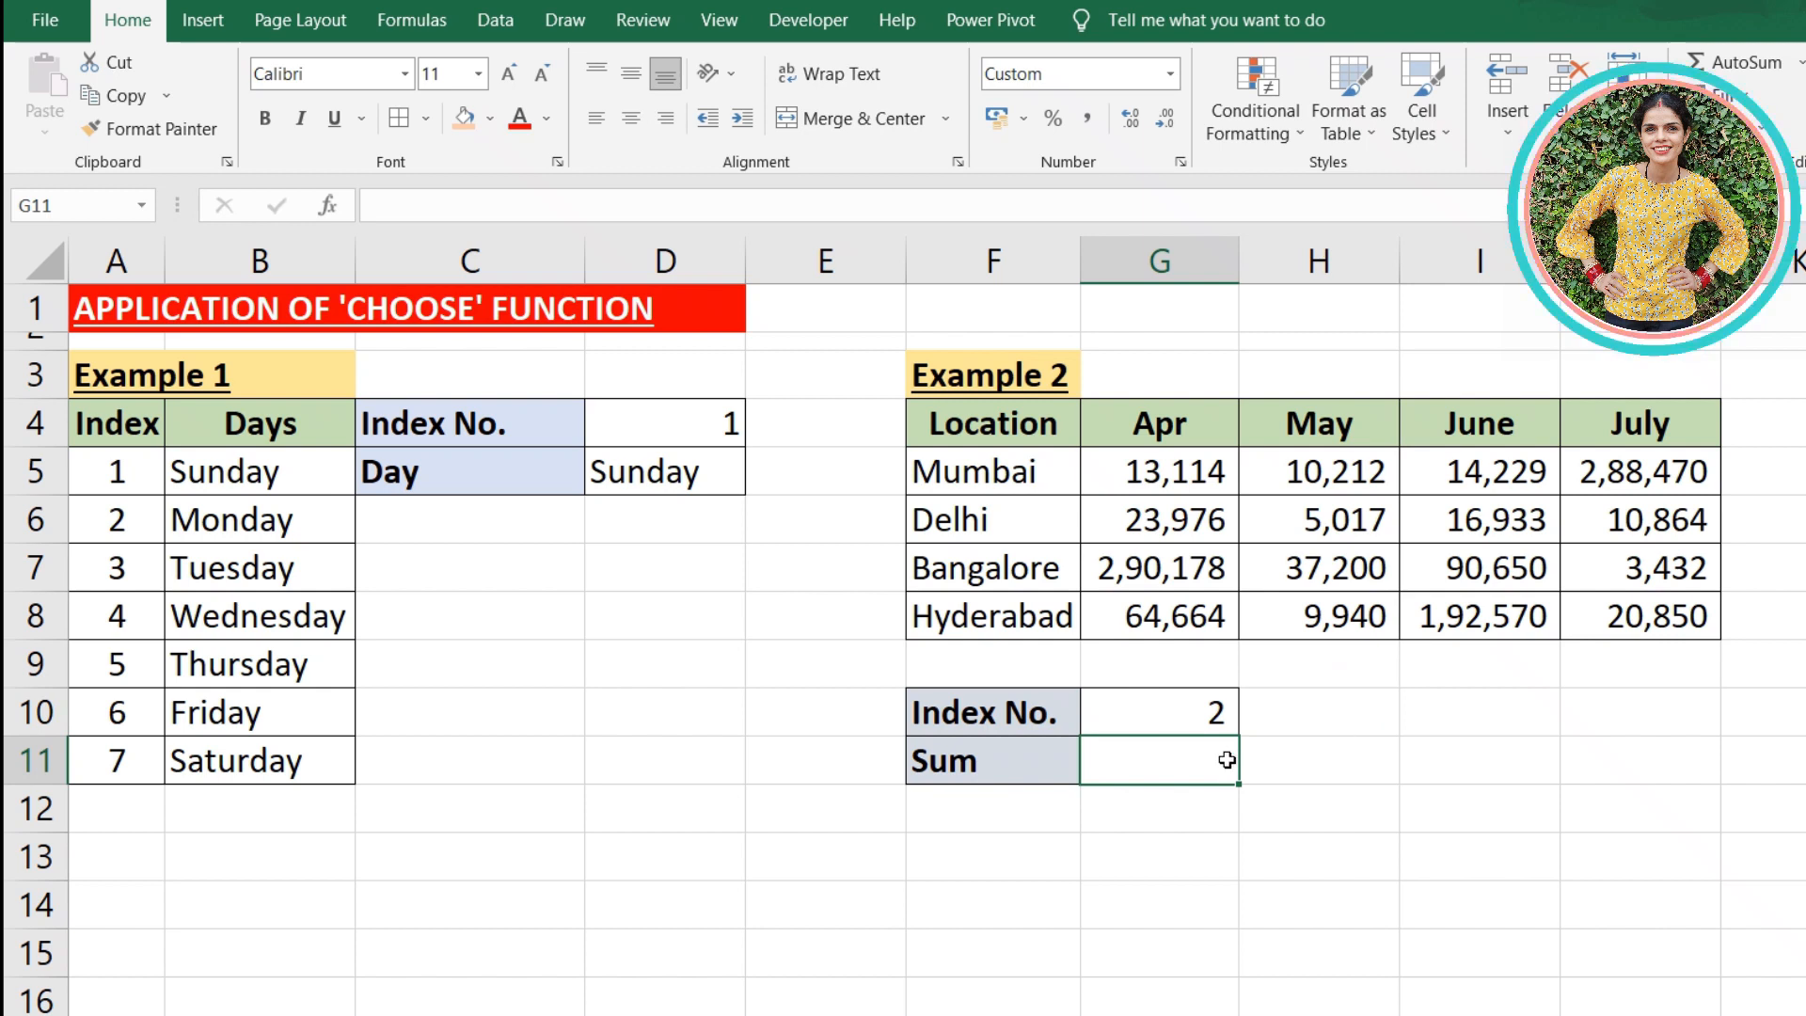
pyautogui.write('=')
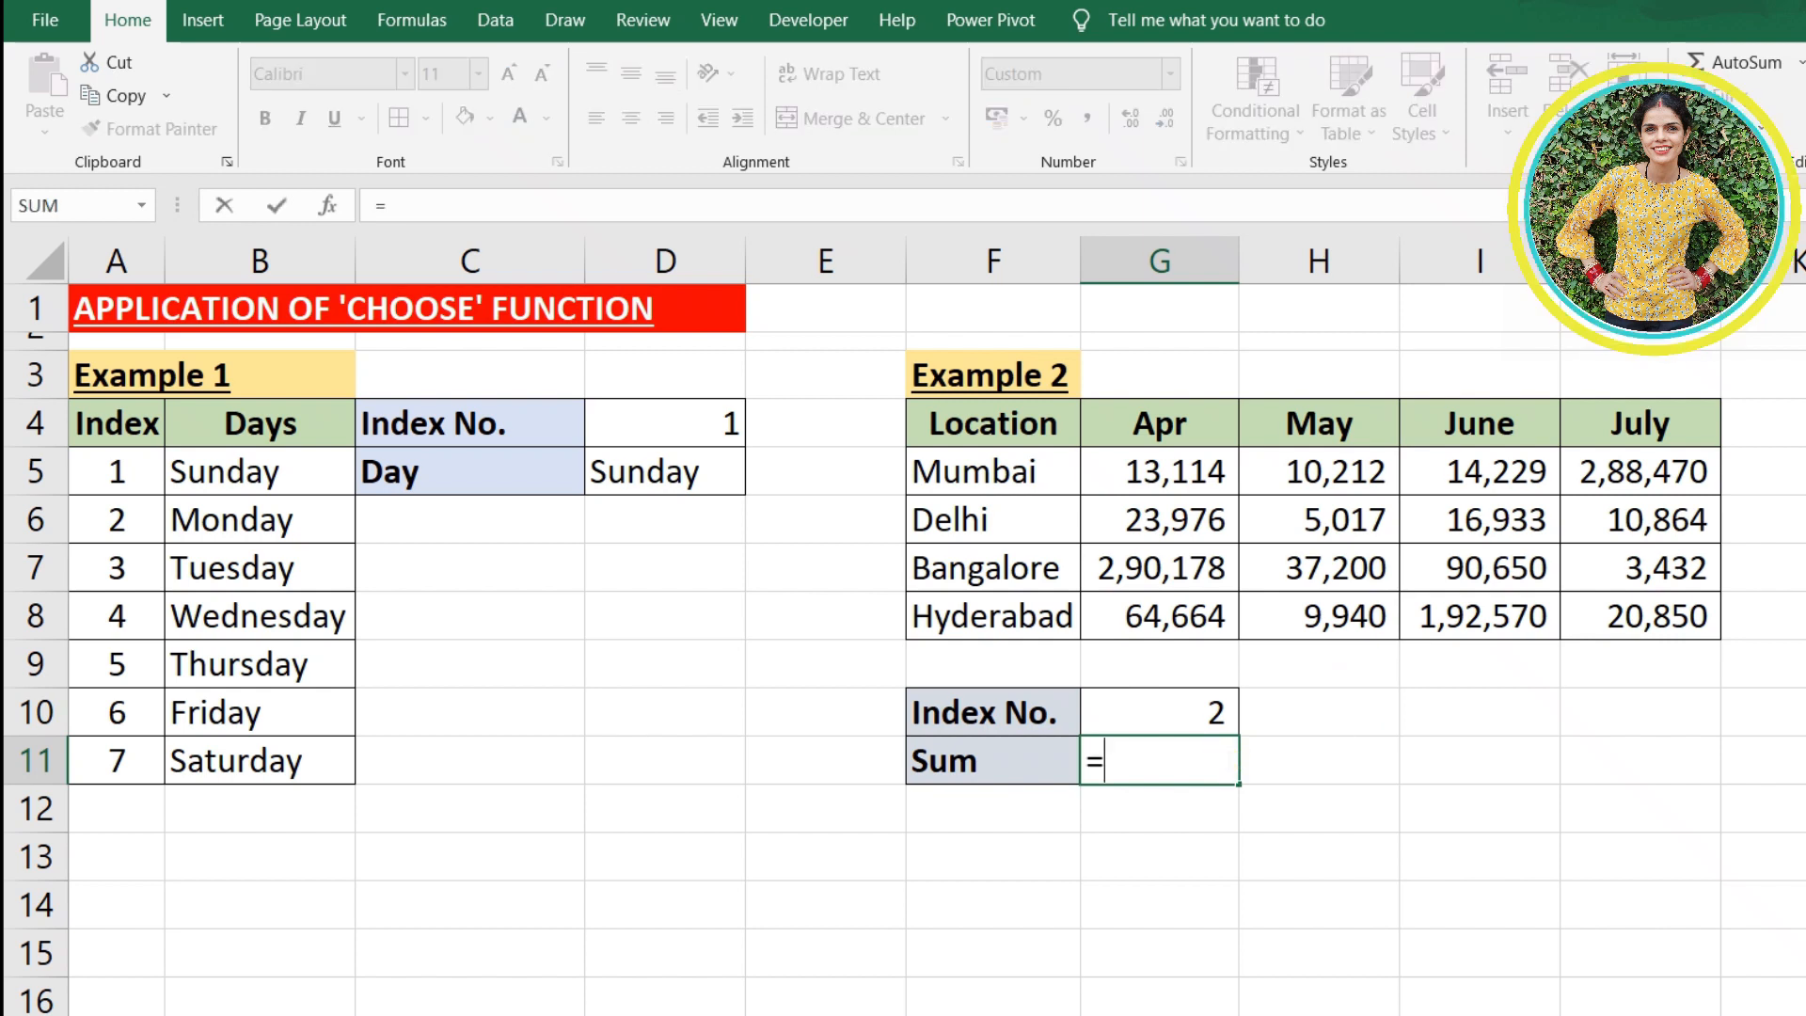
pyautogui.write('sum')
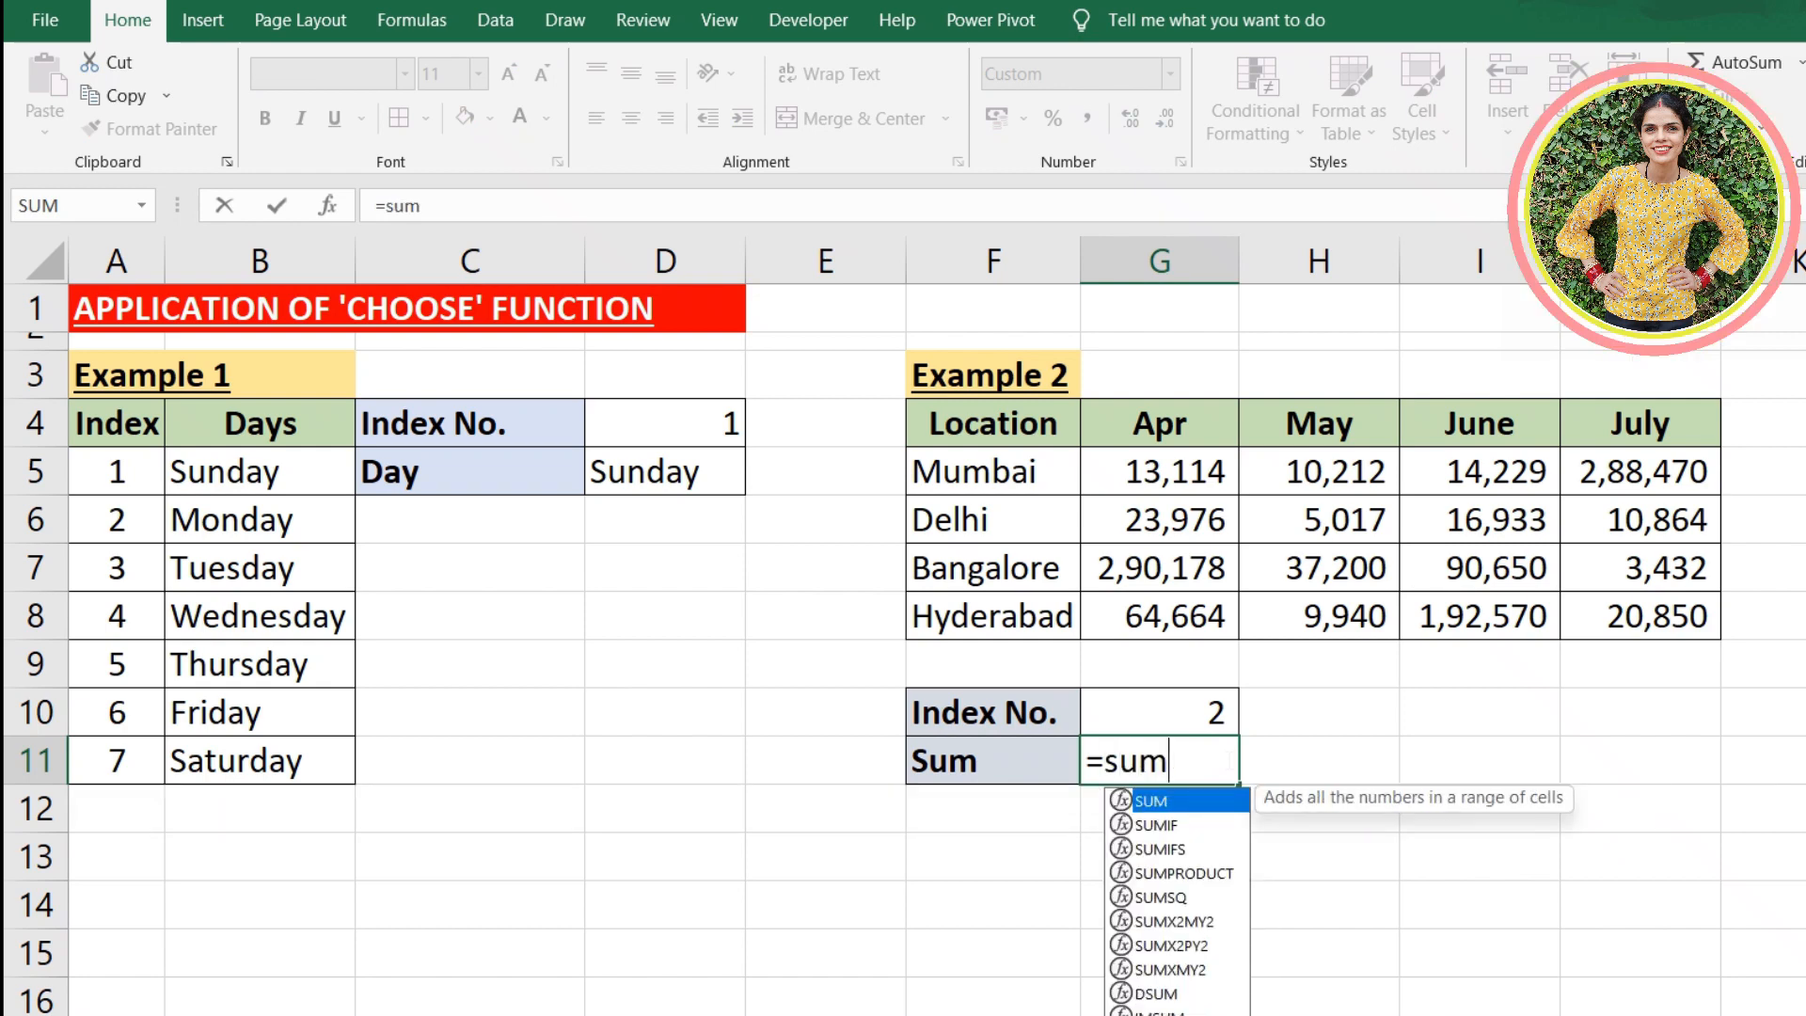
pyautogui.write('(choo')
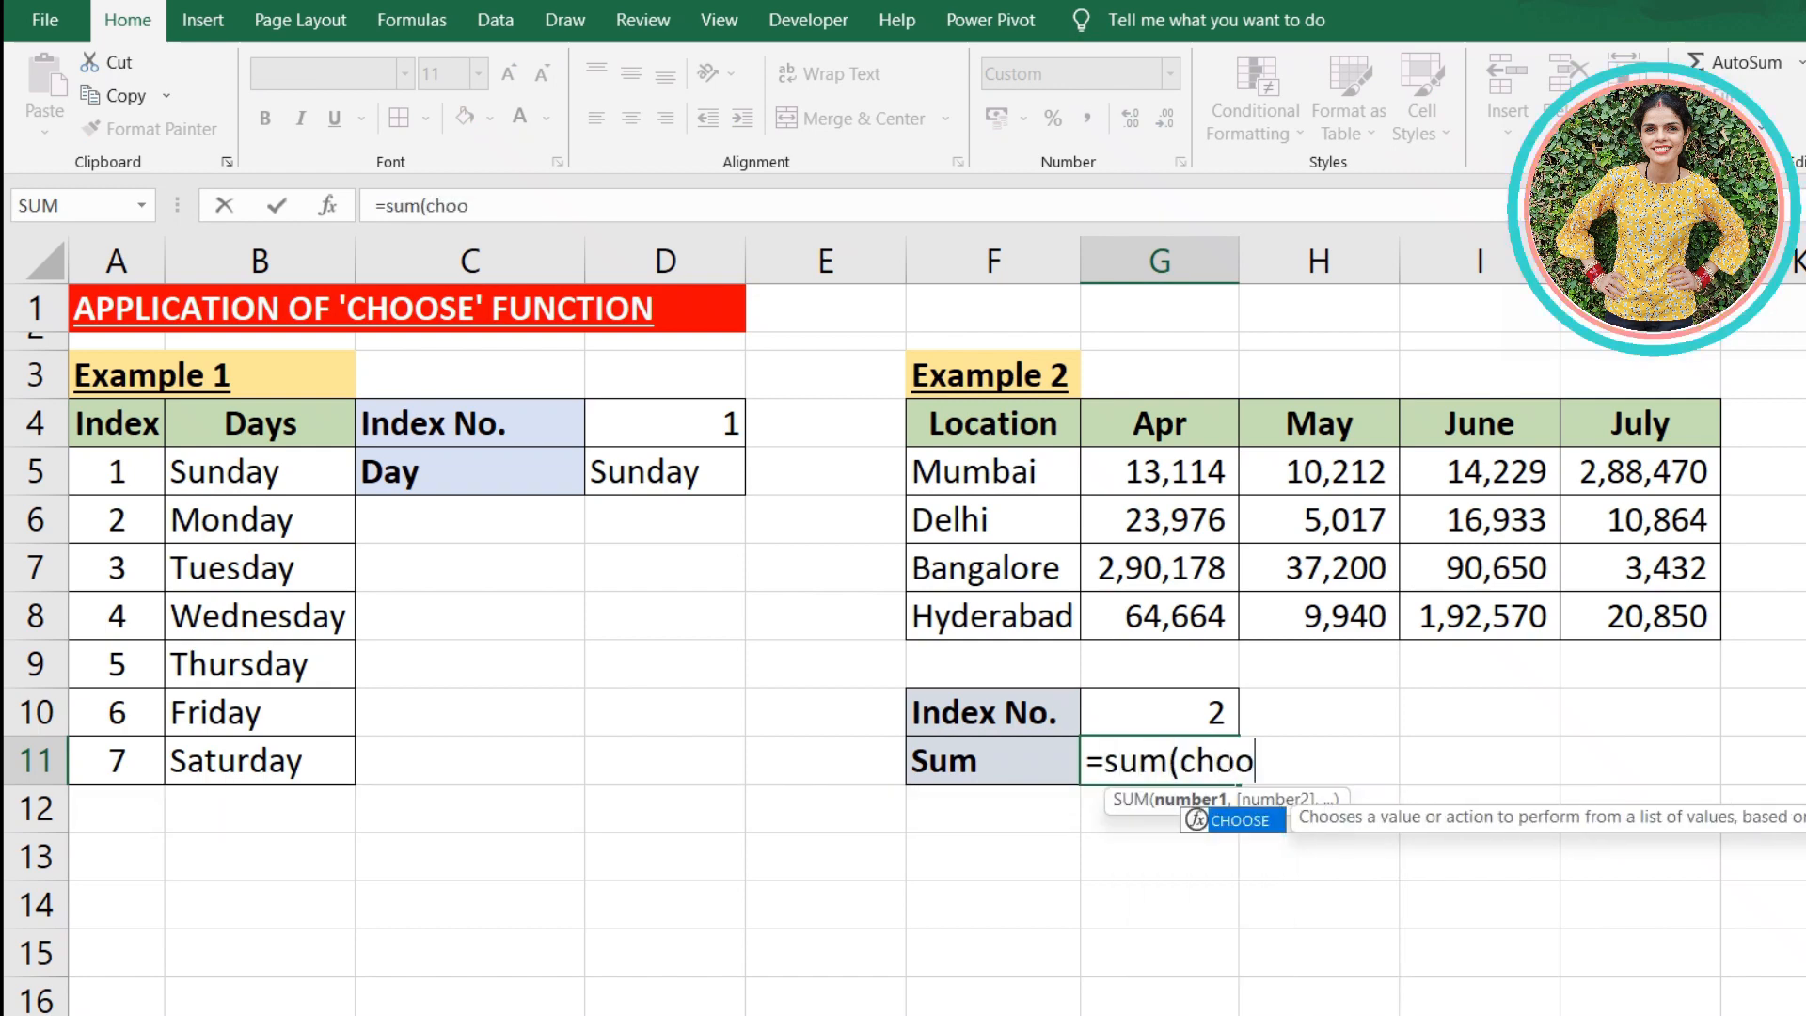
pyautogui.write('se(')
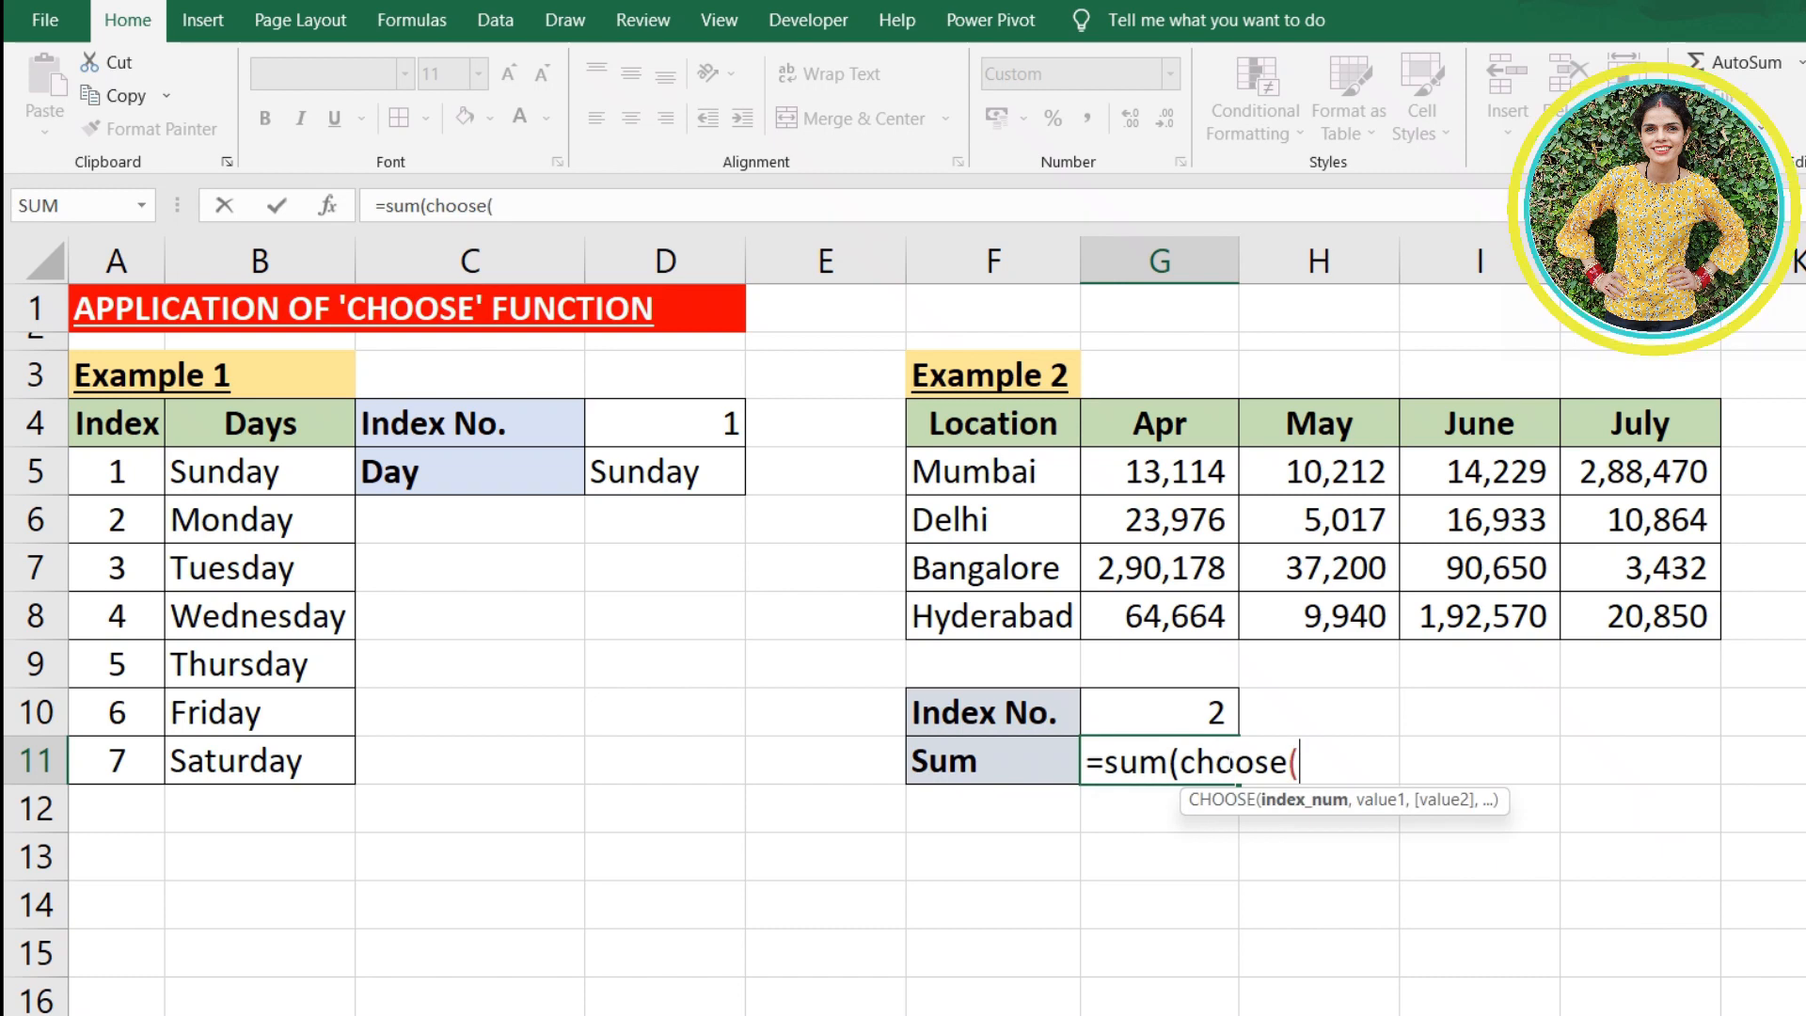
pyautogui.click(1200, 719)
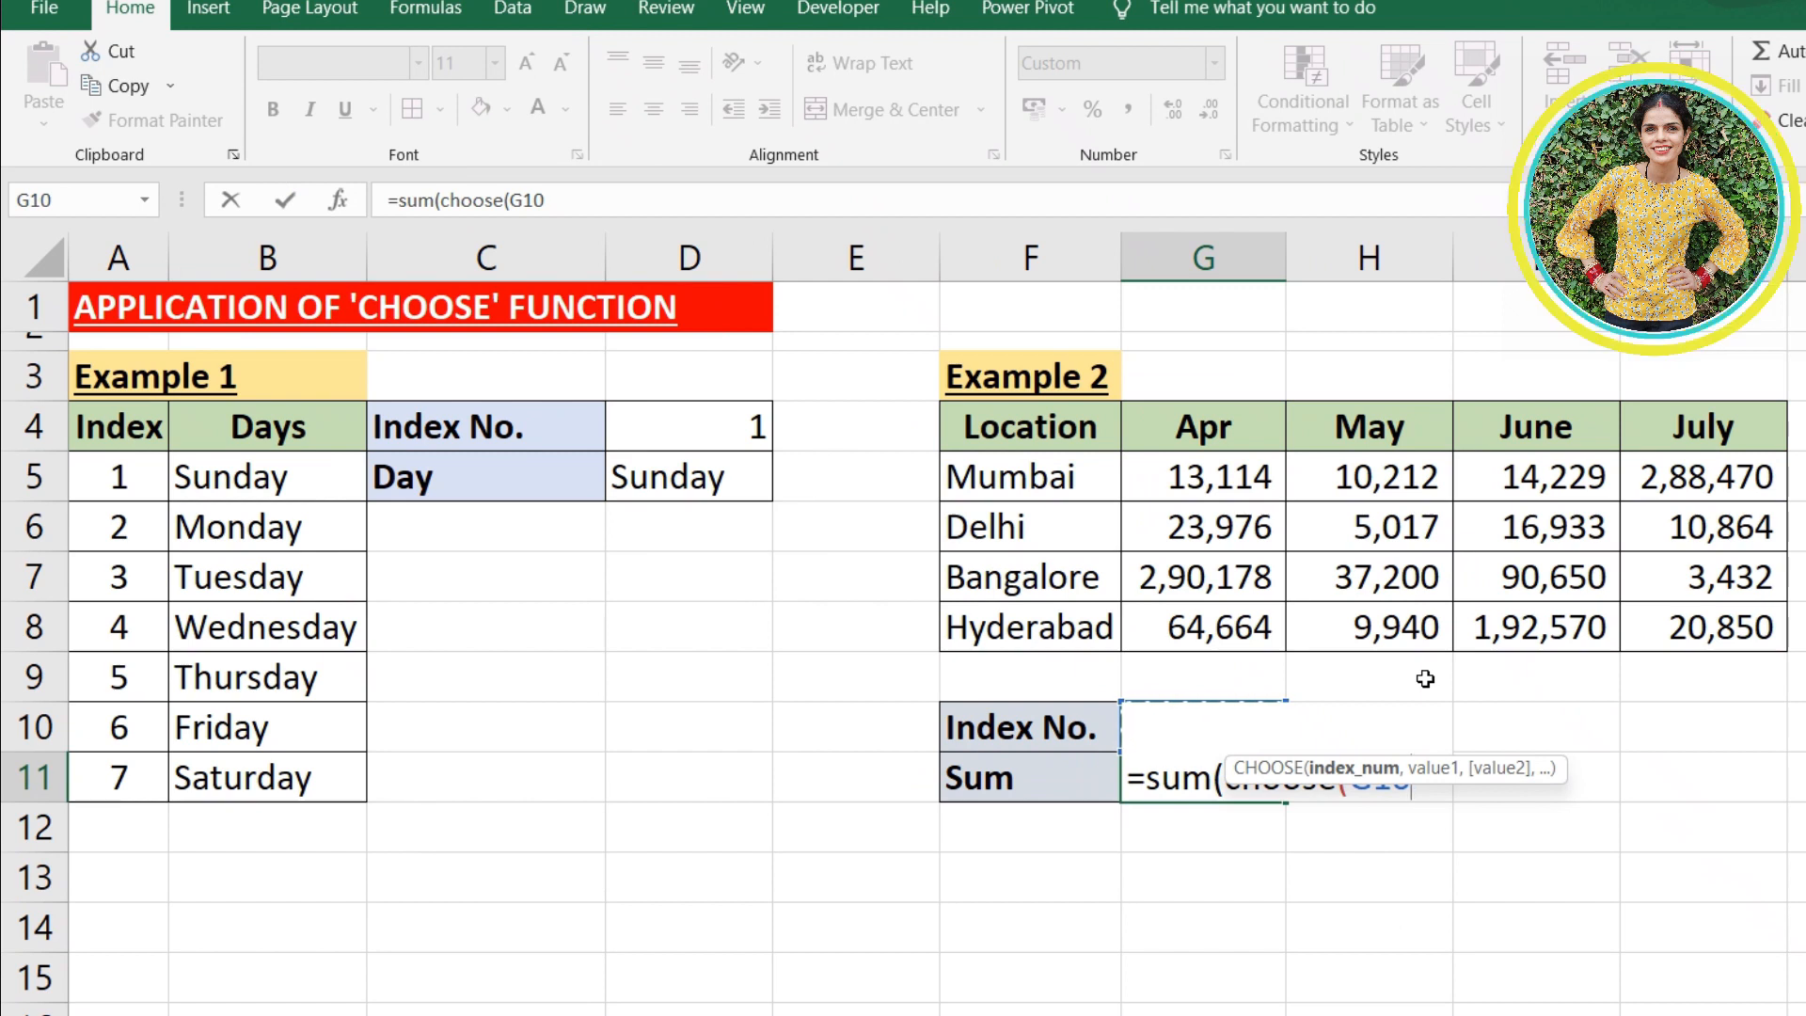
pyautogui.write(',')
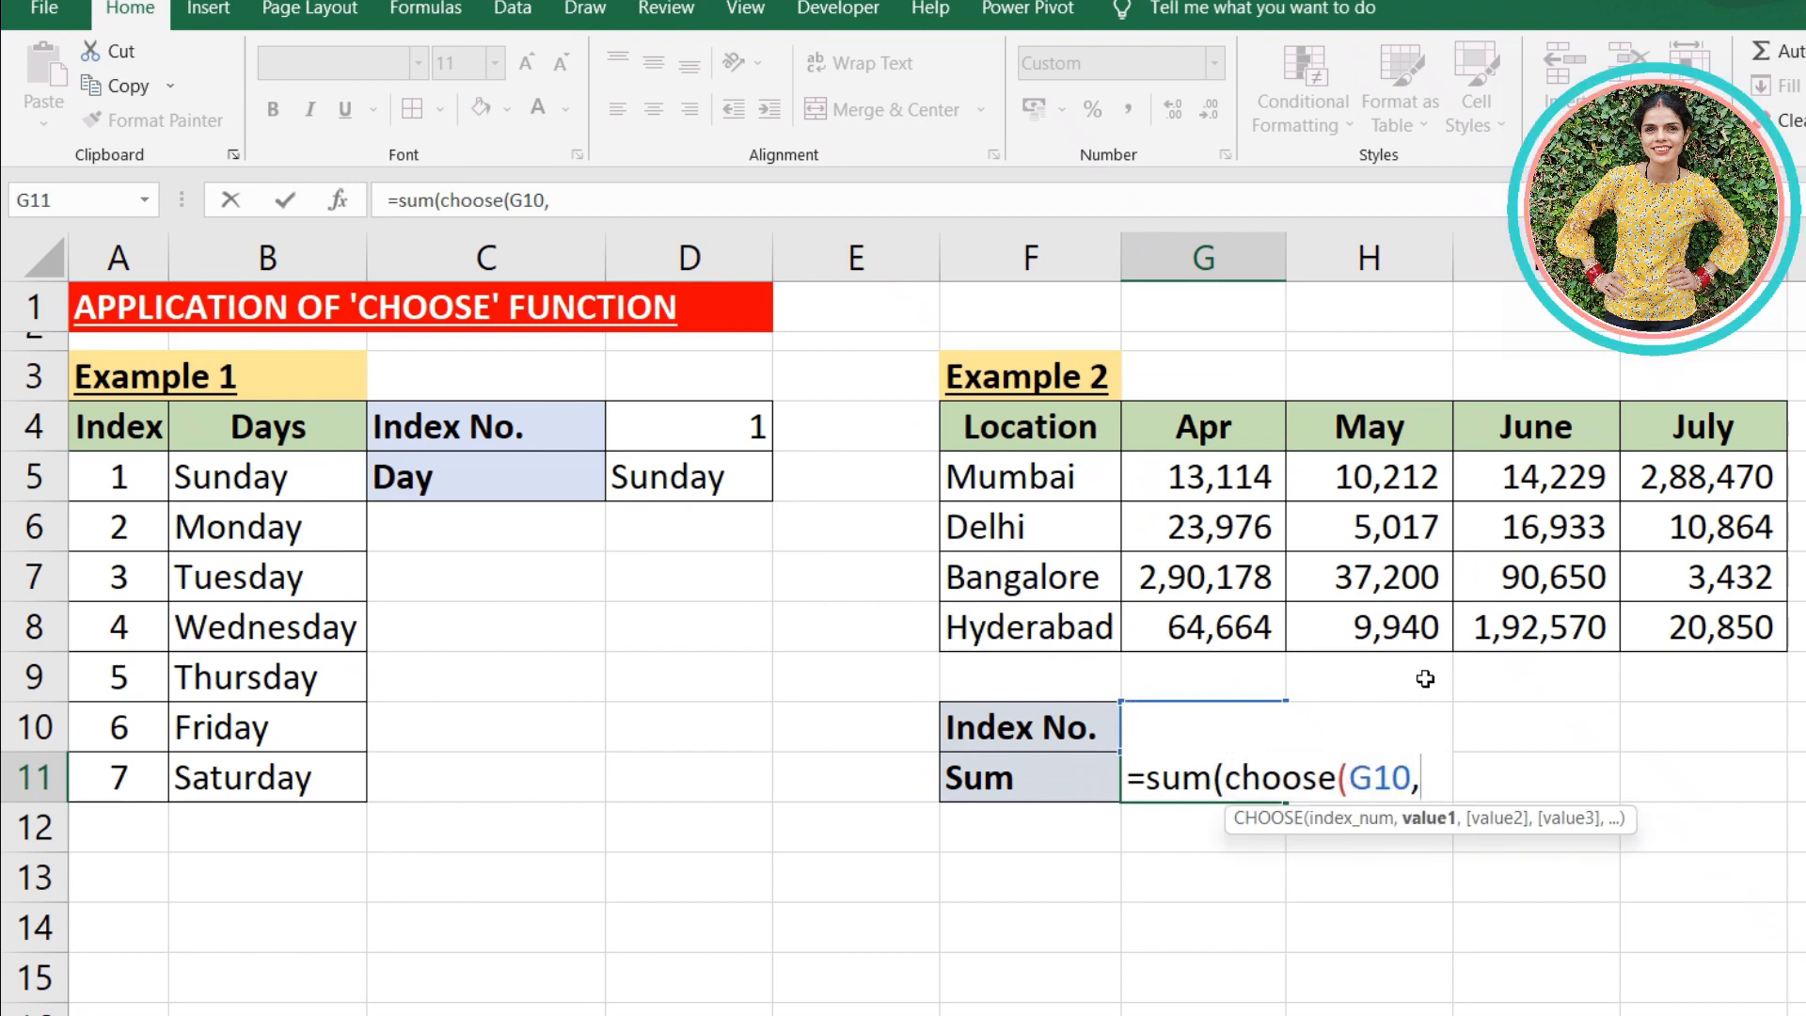
# - Add the monthly ranges G5:G8, H5:H8, I5:I8 and J5:J8 as the CHOOSE values and complete the formula in G11
pyautogui.moveTo(1204, 477); pyautogui.dragTo(1213, 629)
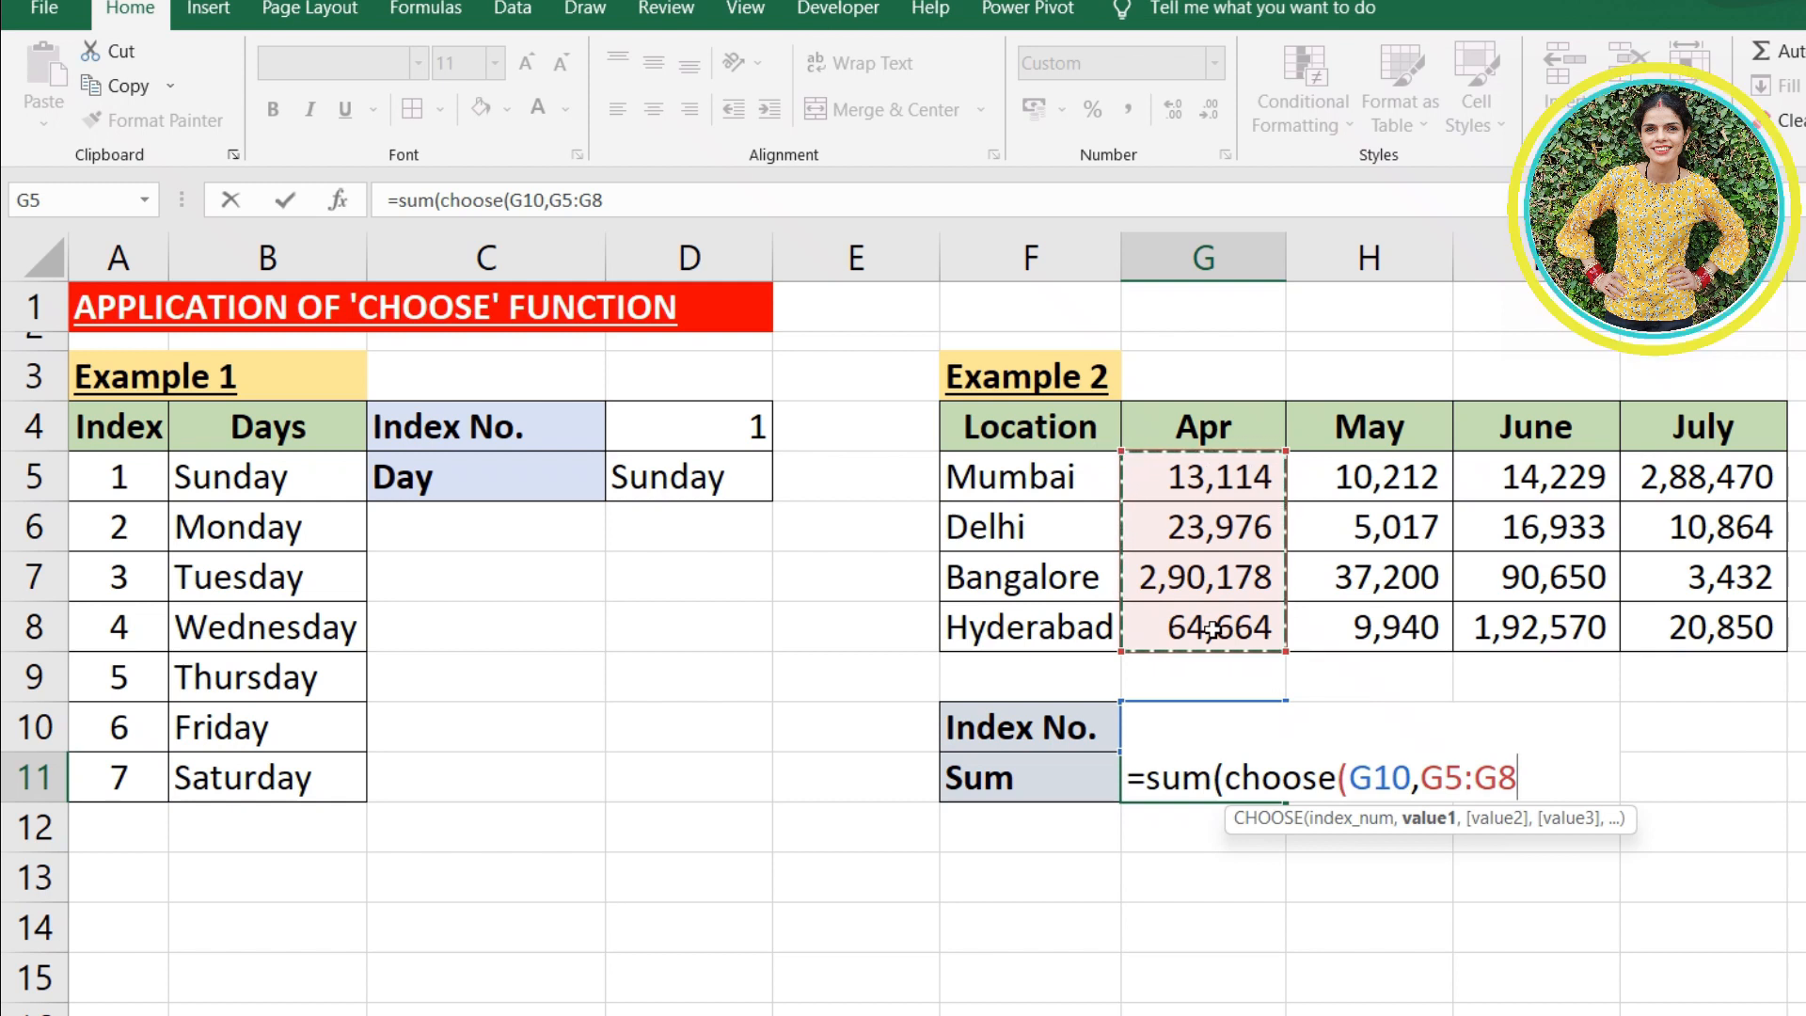
pyautogui.write(',')
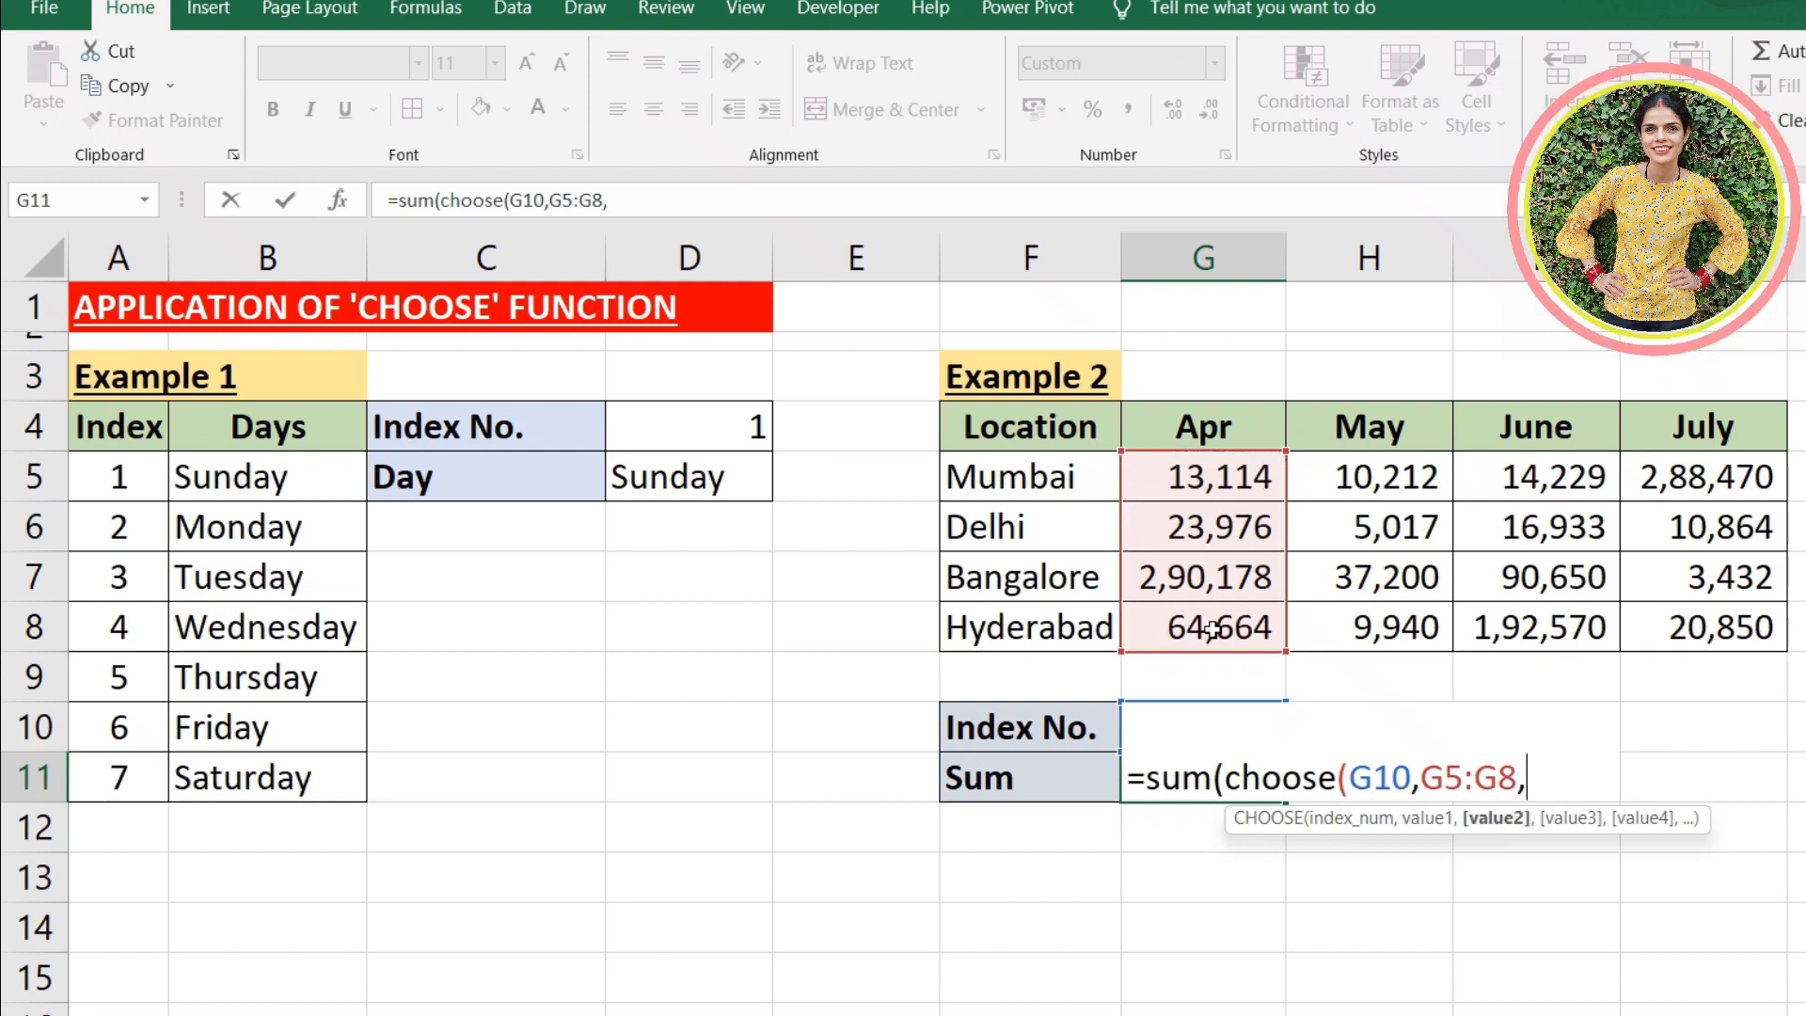
pyautogui.moveTo(1398, 471); pyautogui.dragTo(1391, 624)
pyautogui.write(',')
pyautogui.moveTo(1502, 478); pyautogui.dragTo(1512, 627)
pyautogui.write(',')
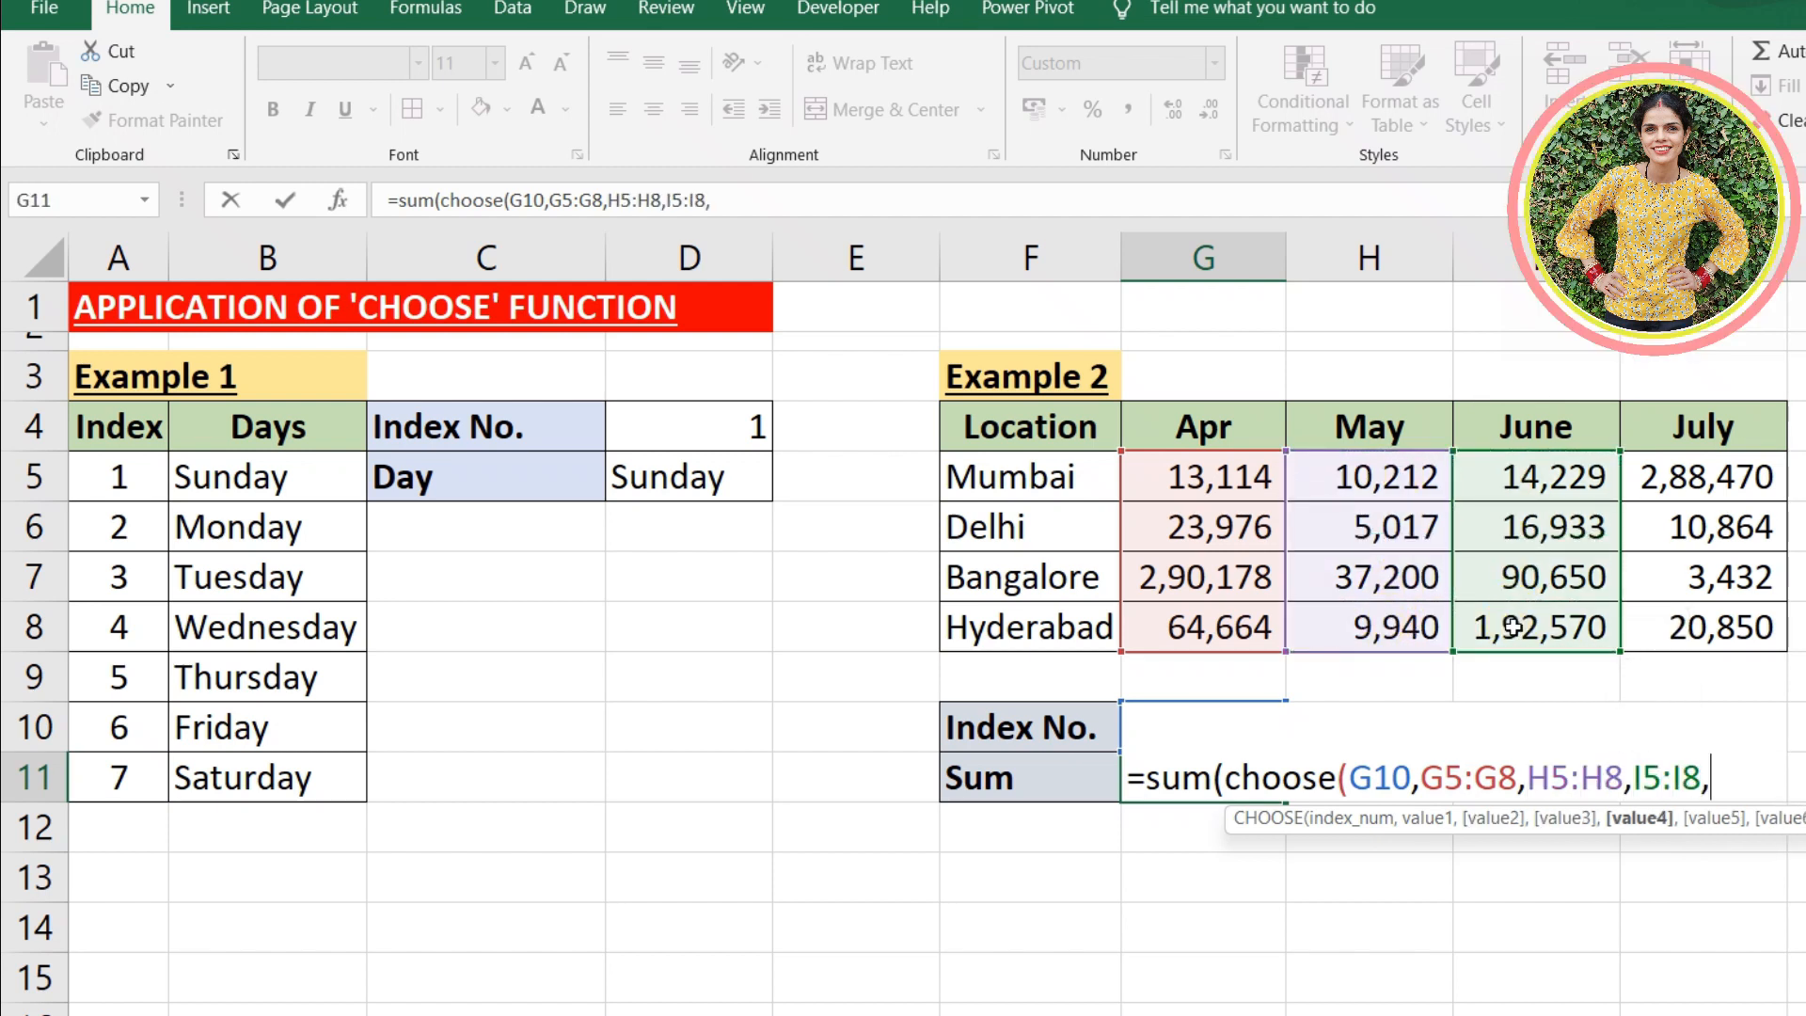
pyautogui.moveTo(1665, 492); pyautogui.dragTo(1675, 618)
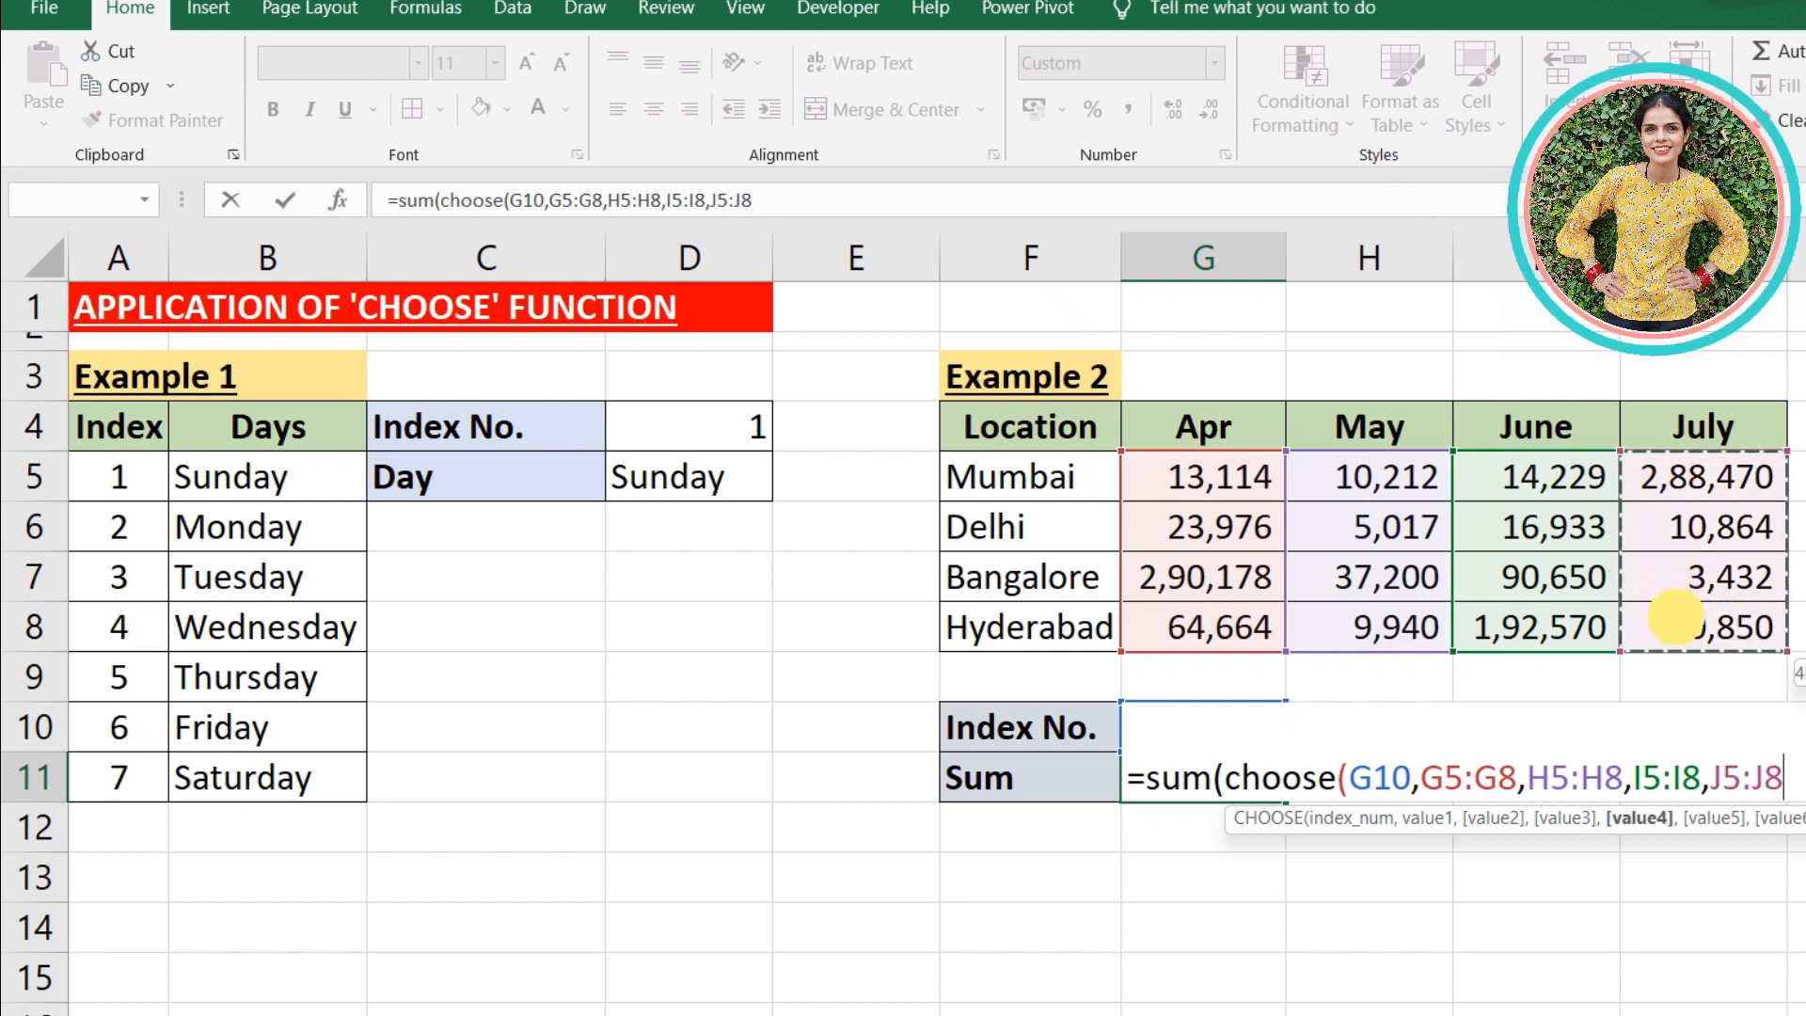
pyautogui.write('))')
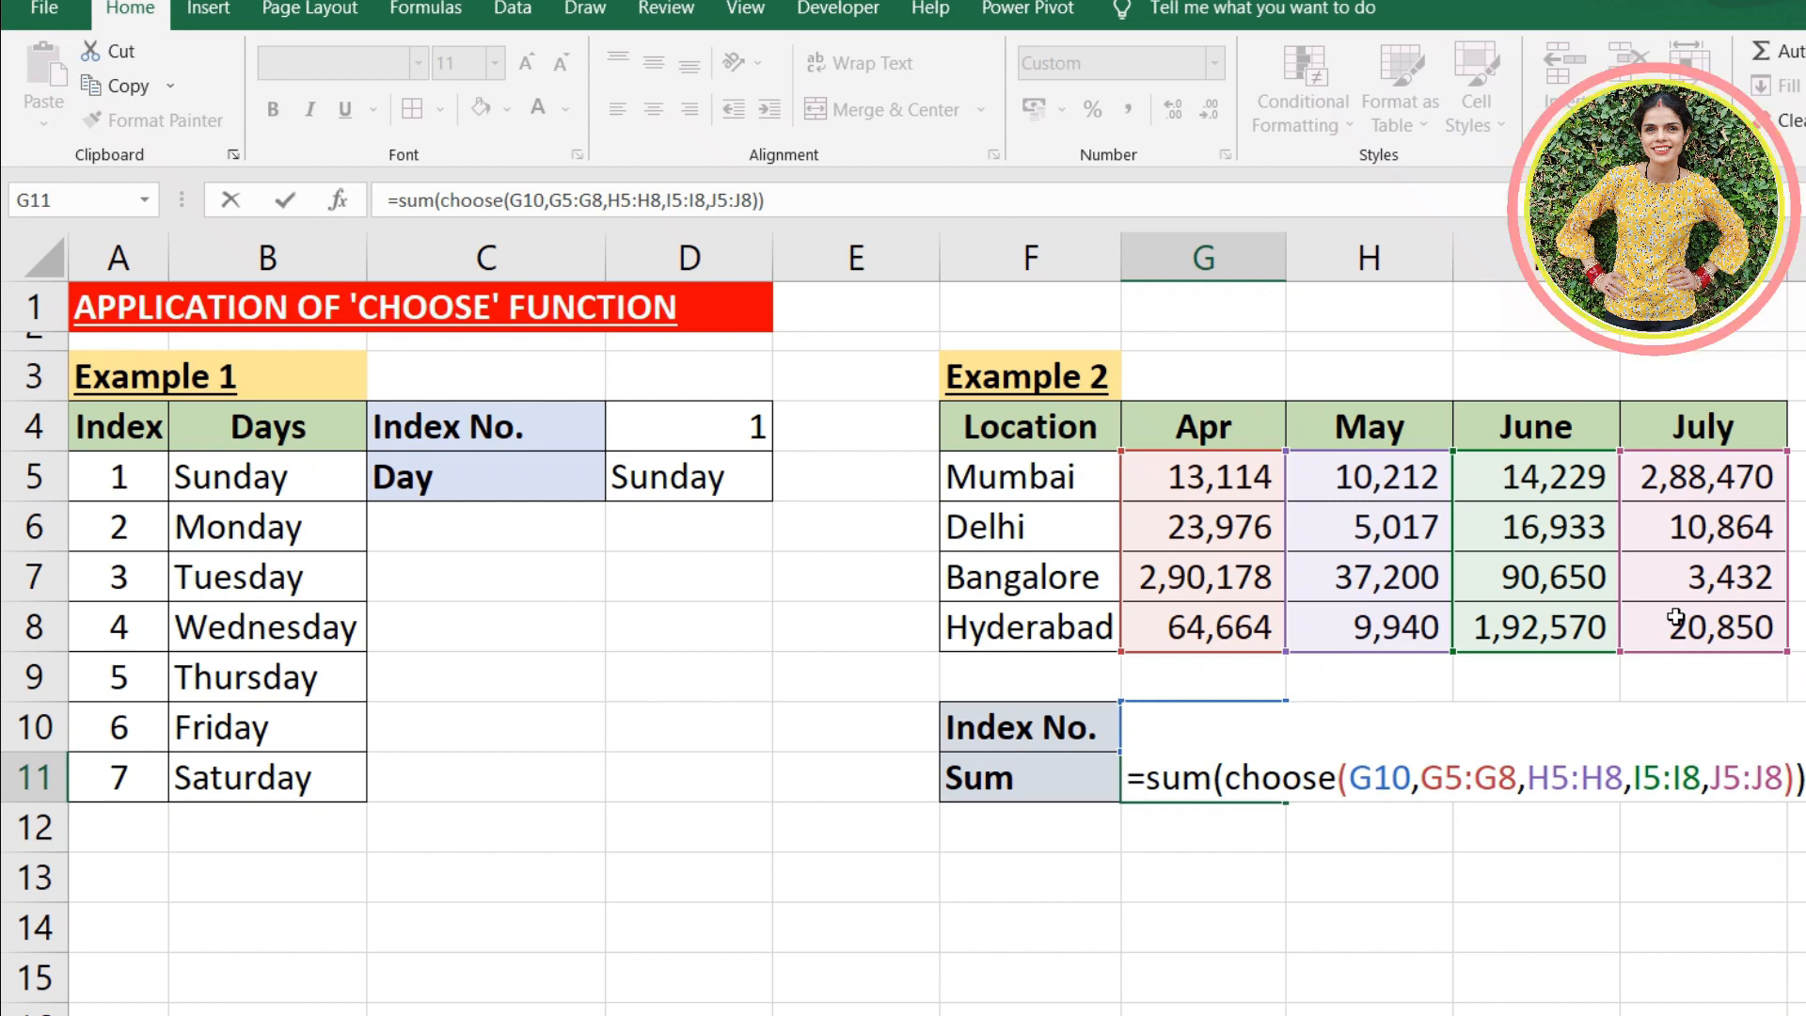
pyautogui.press('Return')
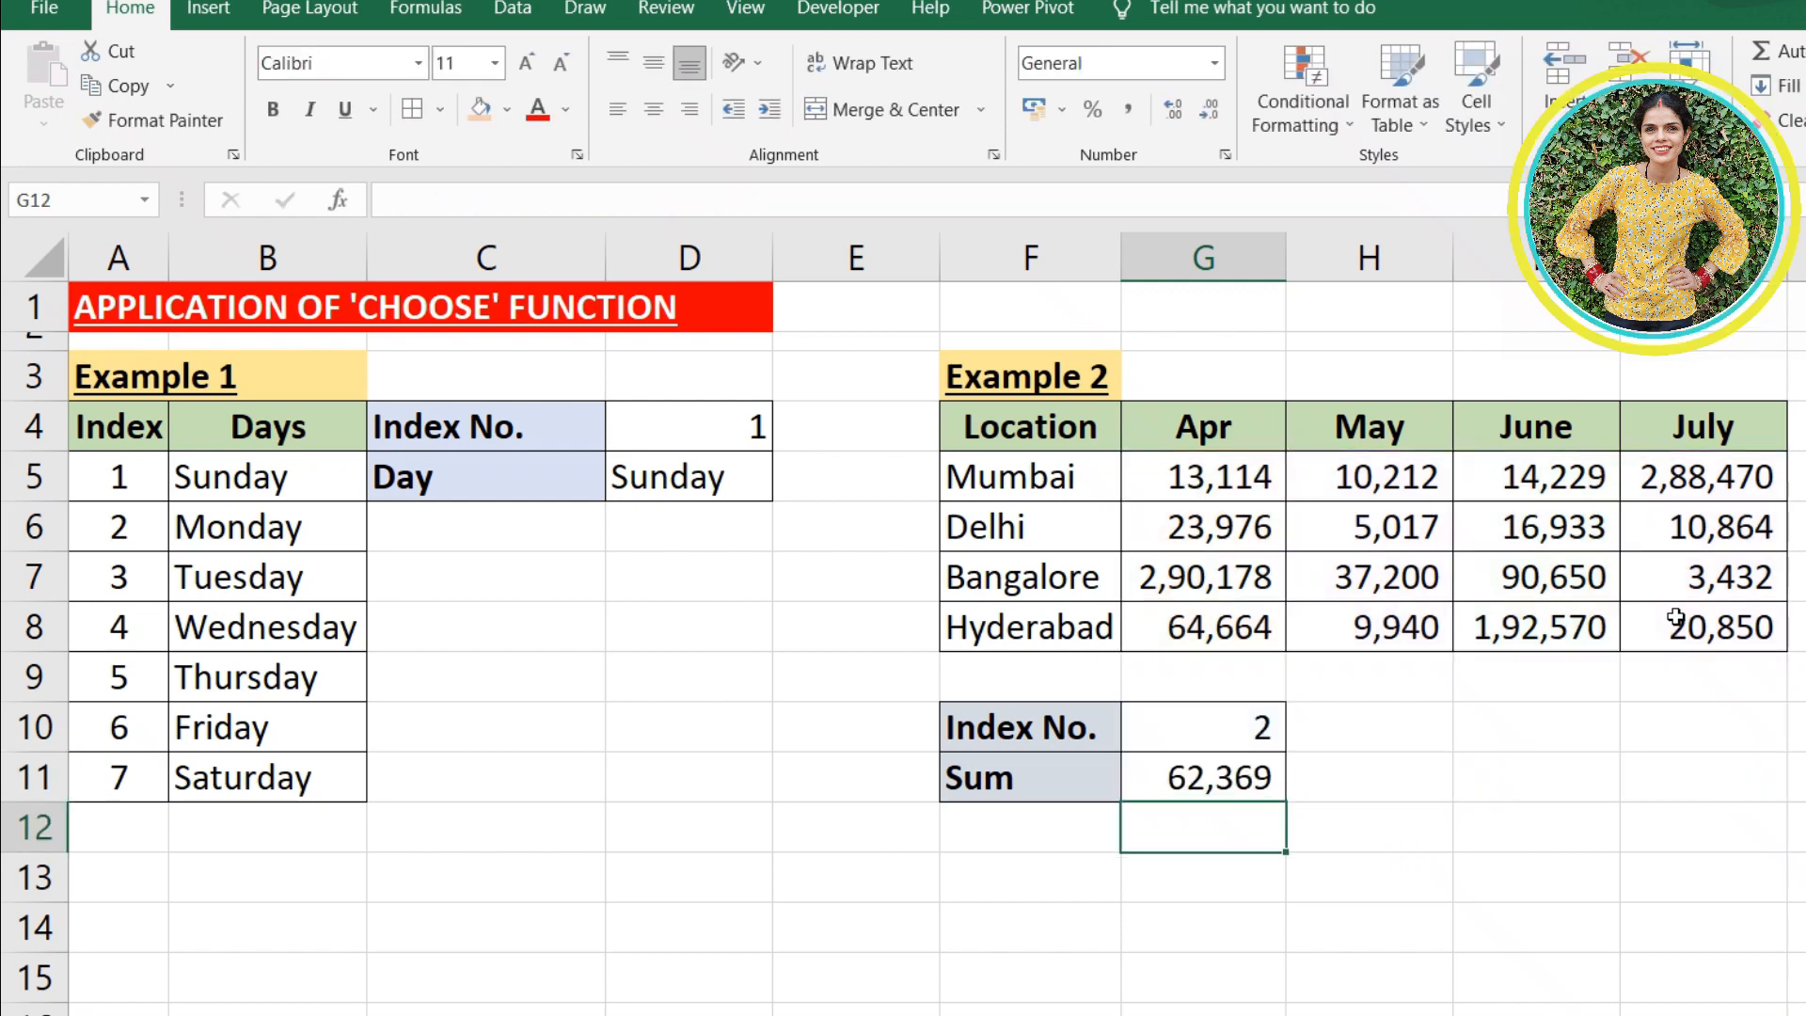
pyautogui.click(1213, 781)
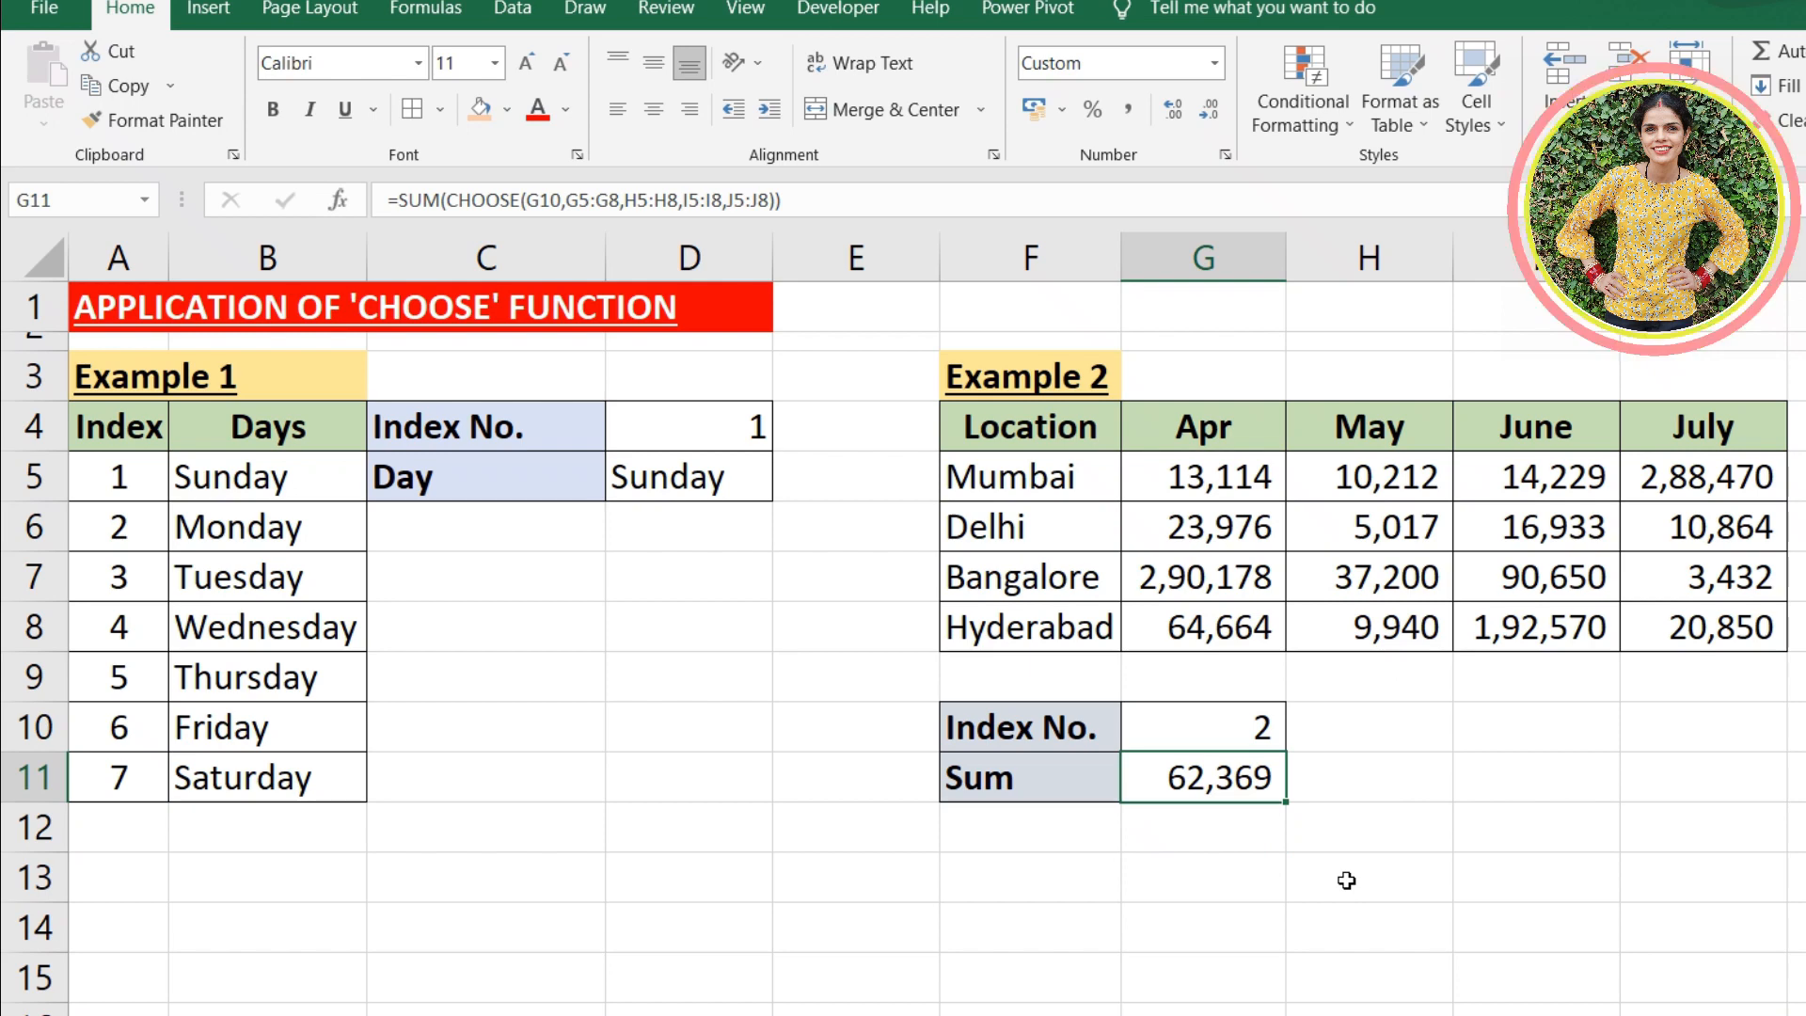
pyautogui.moveTo(1383, 466); pyautogui.dragTo(1385, 627)
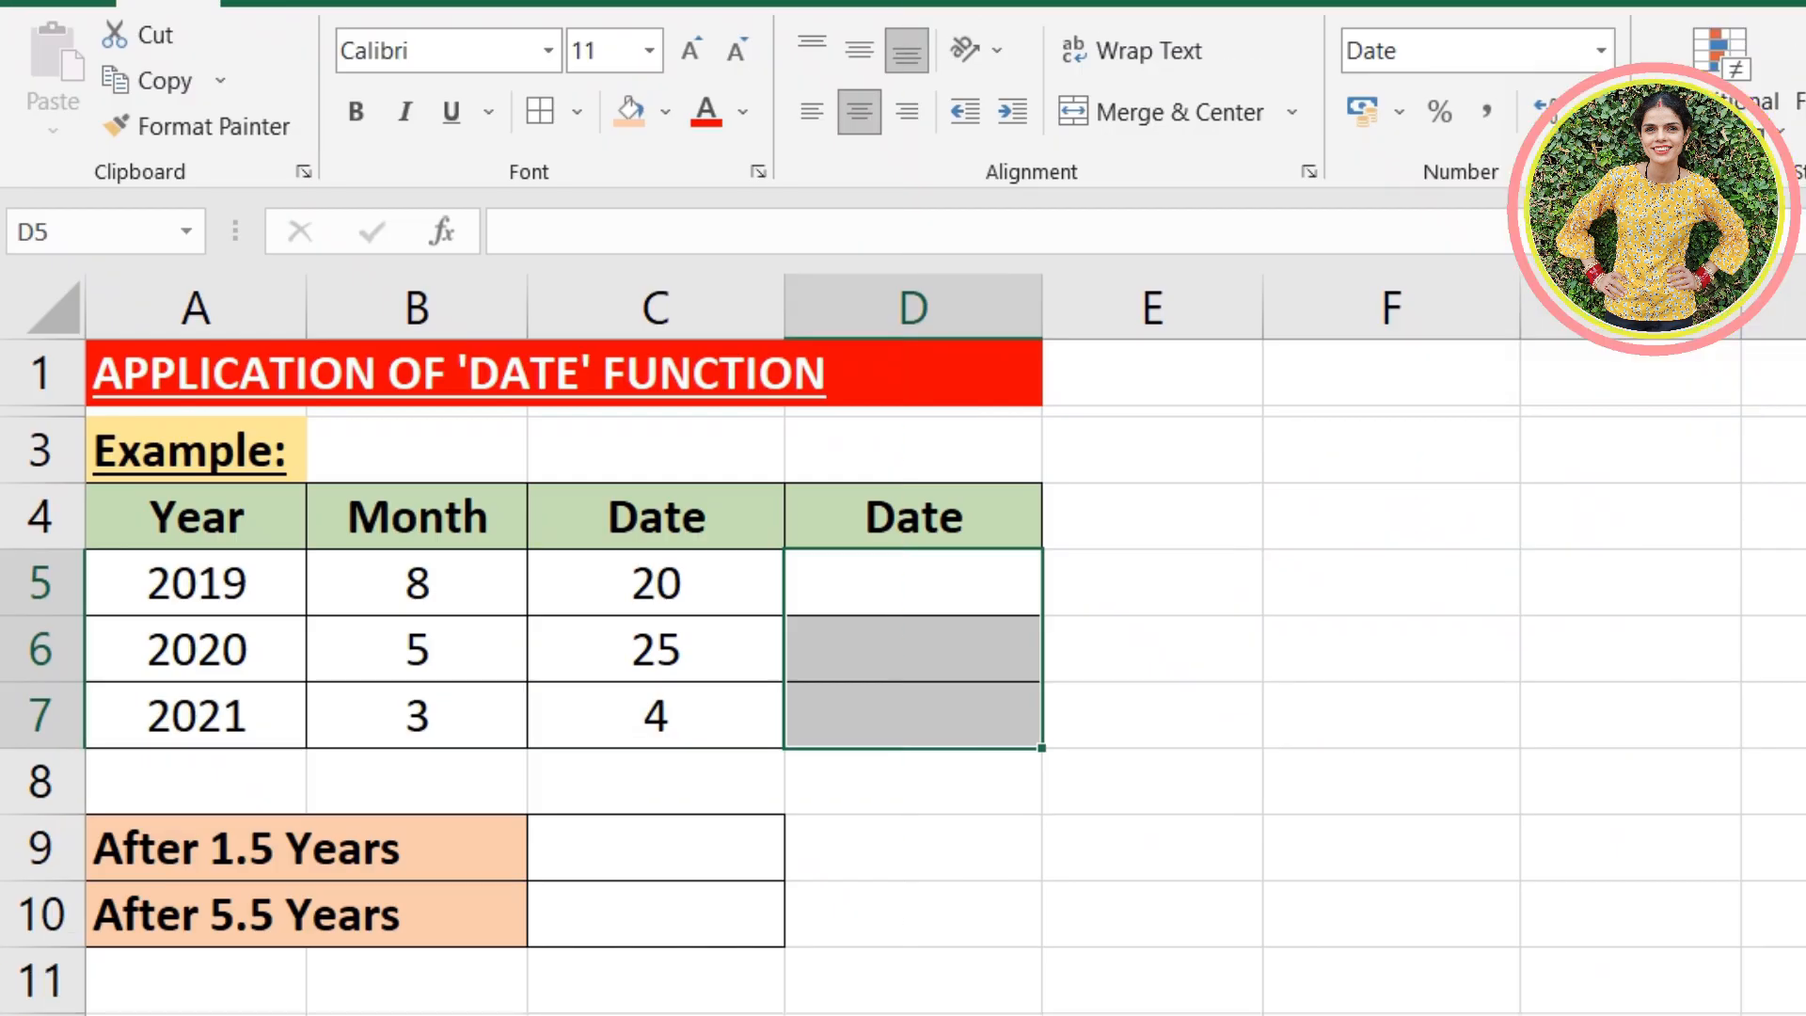
# - Enter a DATE formula in D5 using A5 as the year, B5 as the month and C5 as the day
pyautogui.click(1153, 1012)
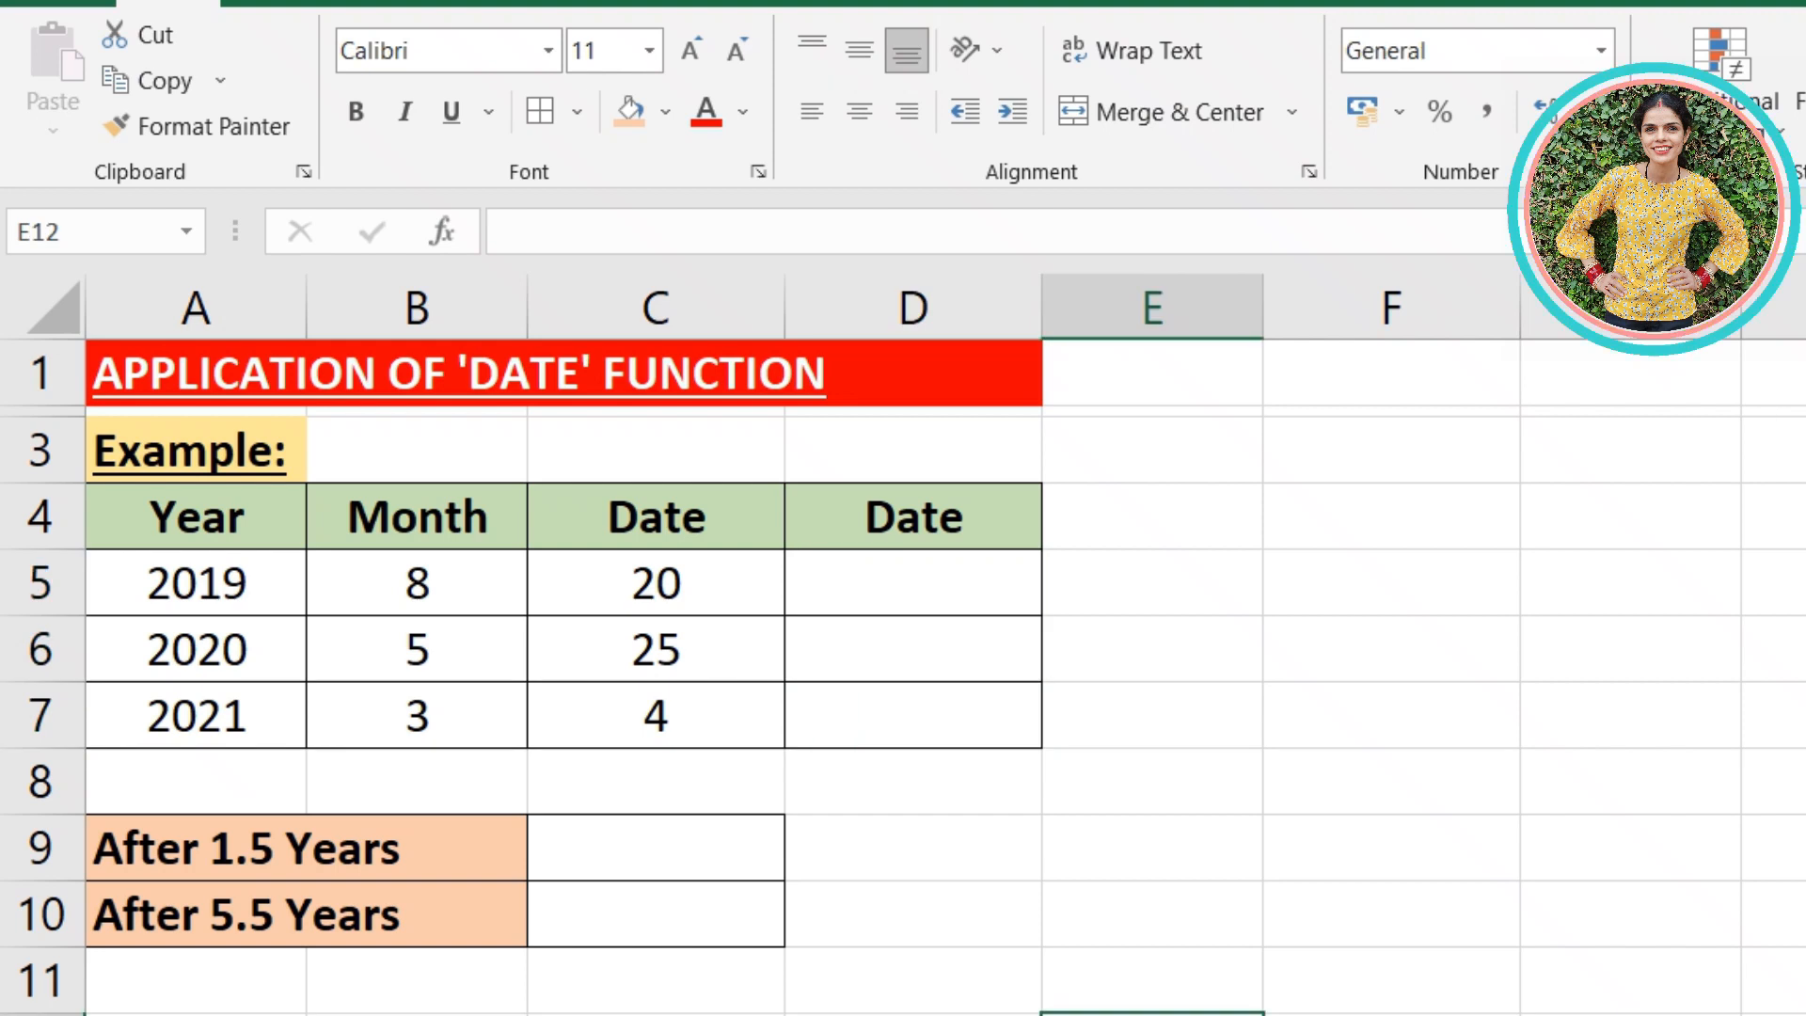
pyautogui.click(943, 597)
pyautogui.write('=')
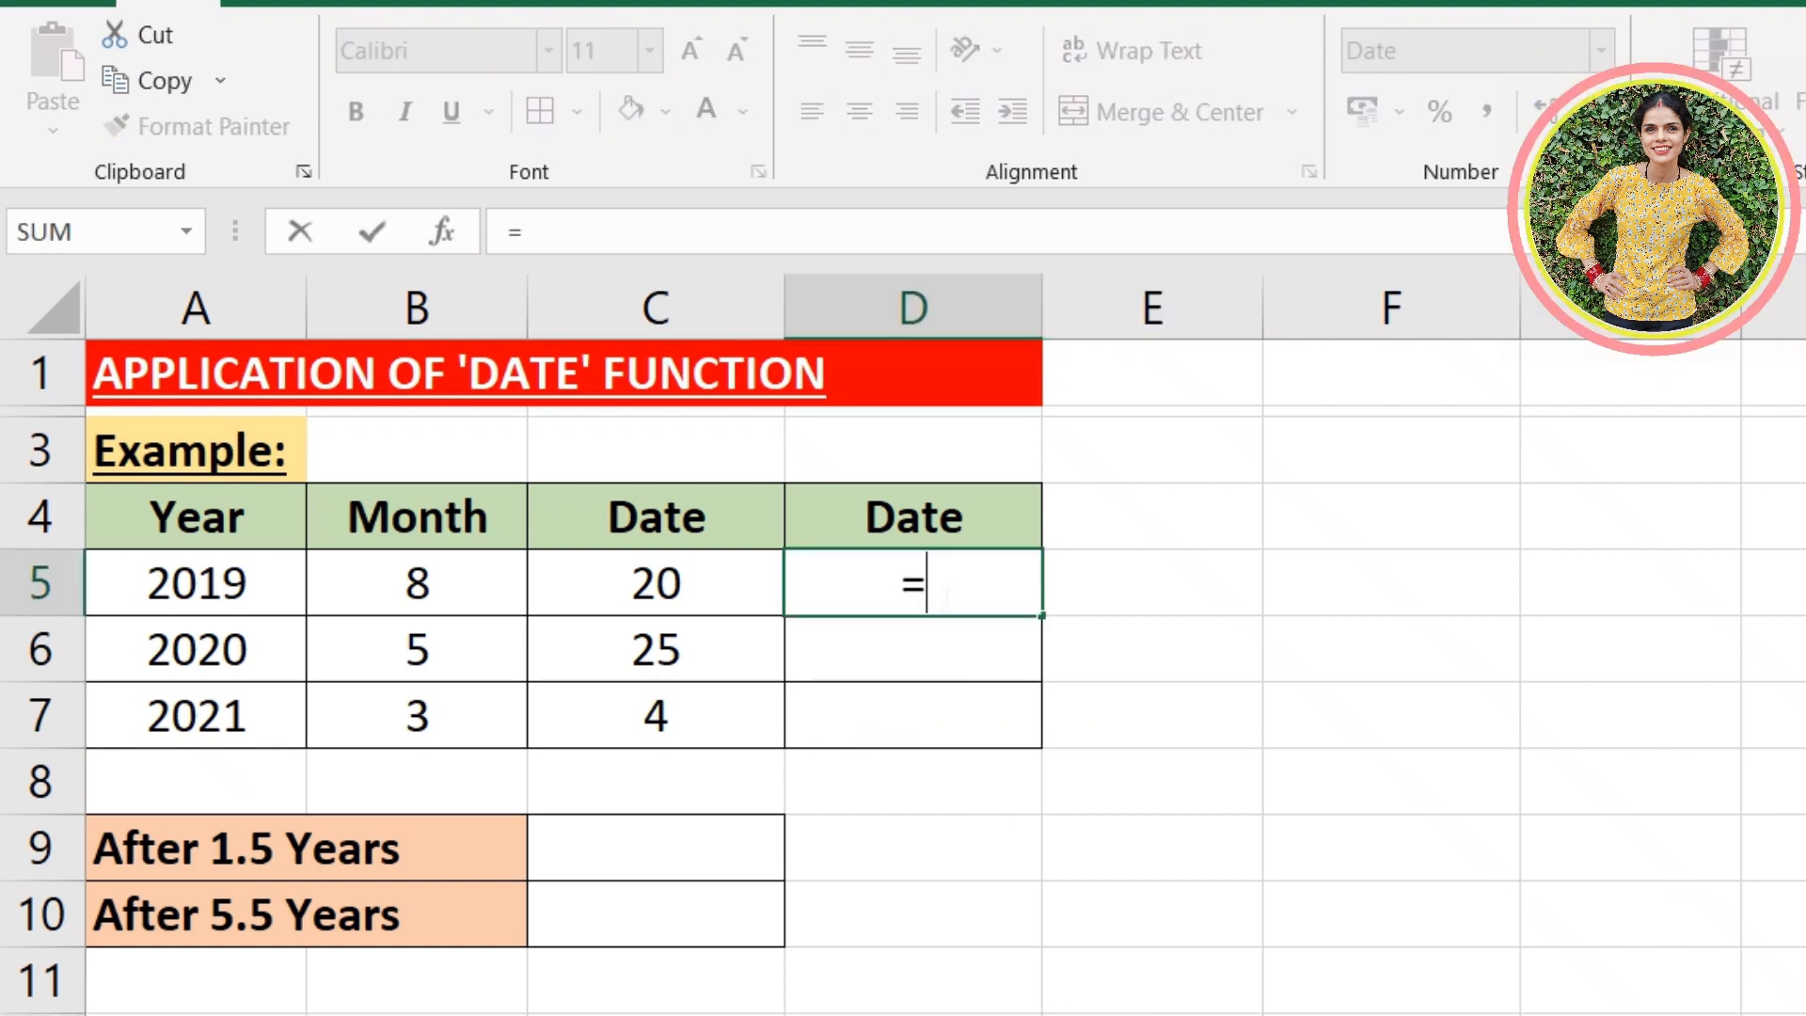
pyautogui.write('da')
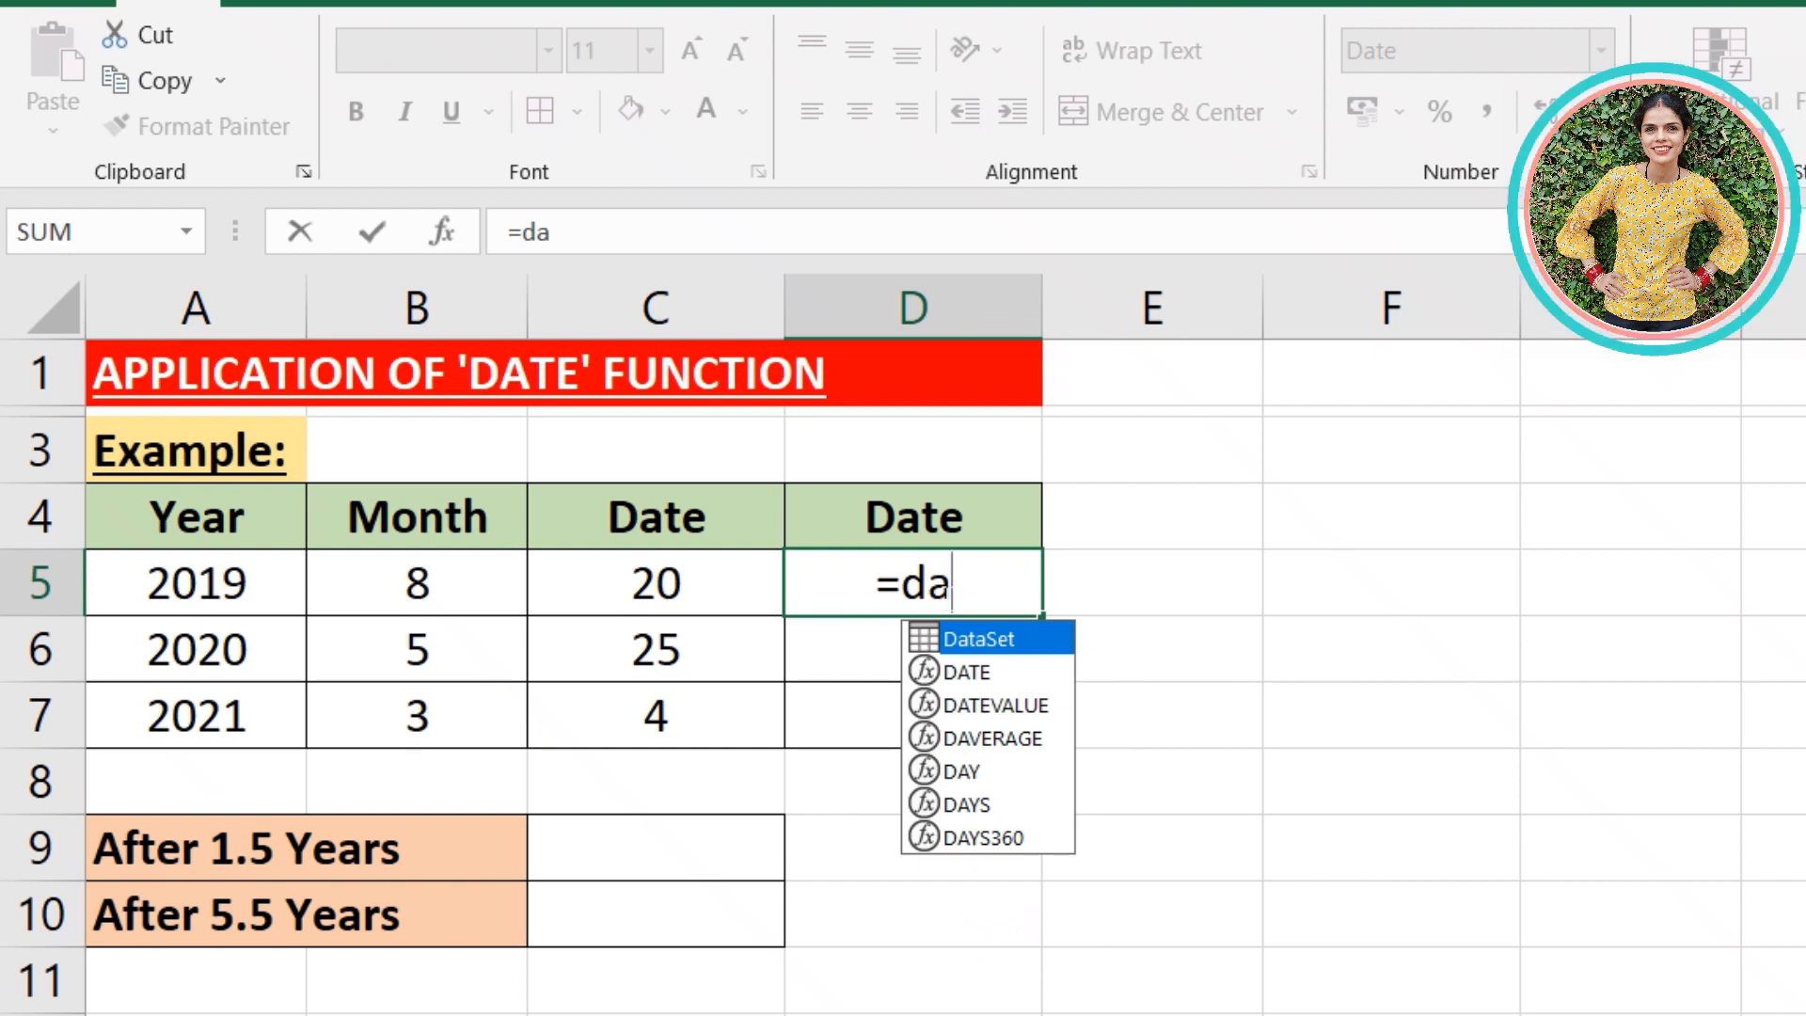
pyautogui.write('te(')
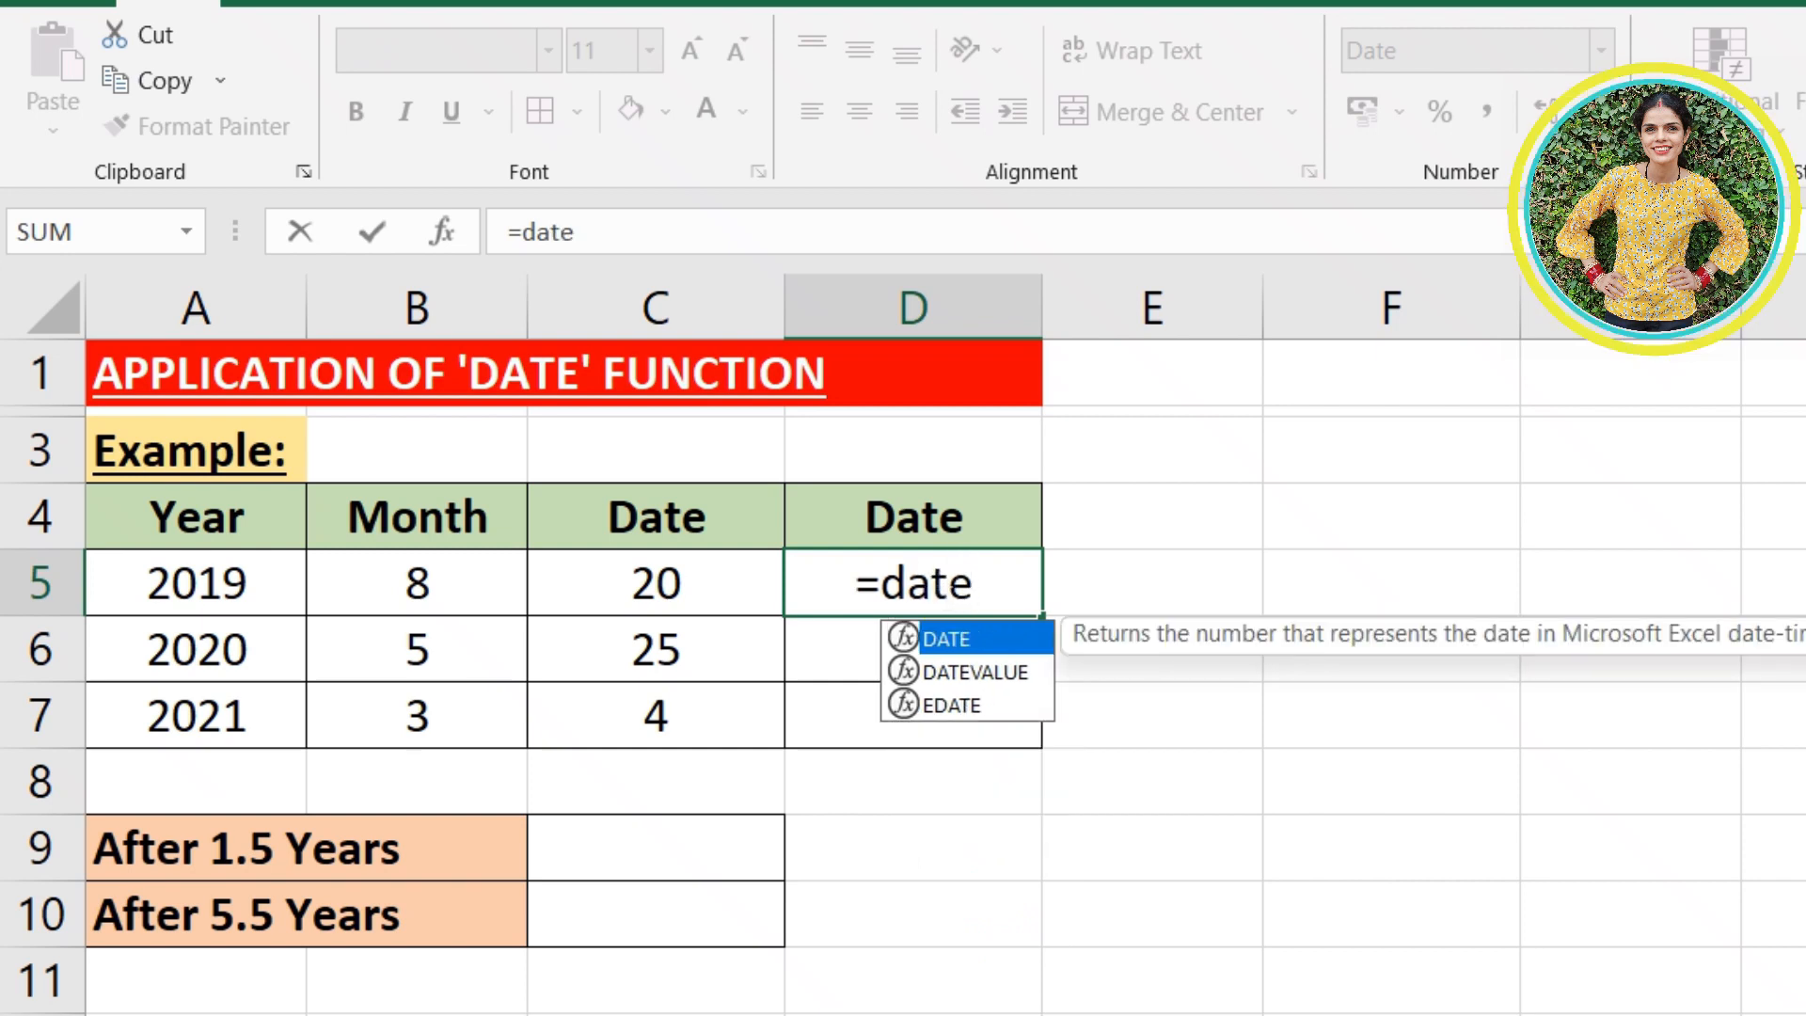
pyautogui.click(256, 581)
pyautogui.write(',')
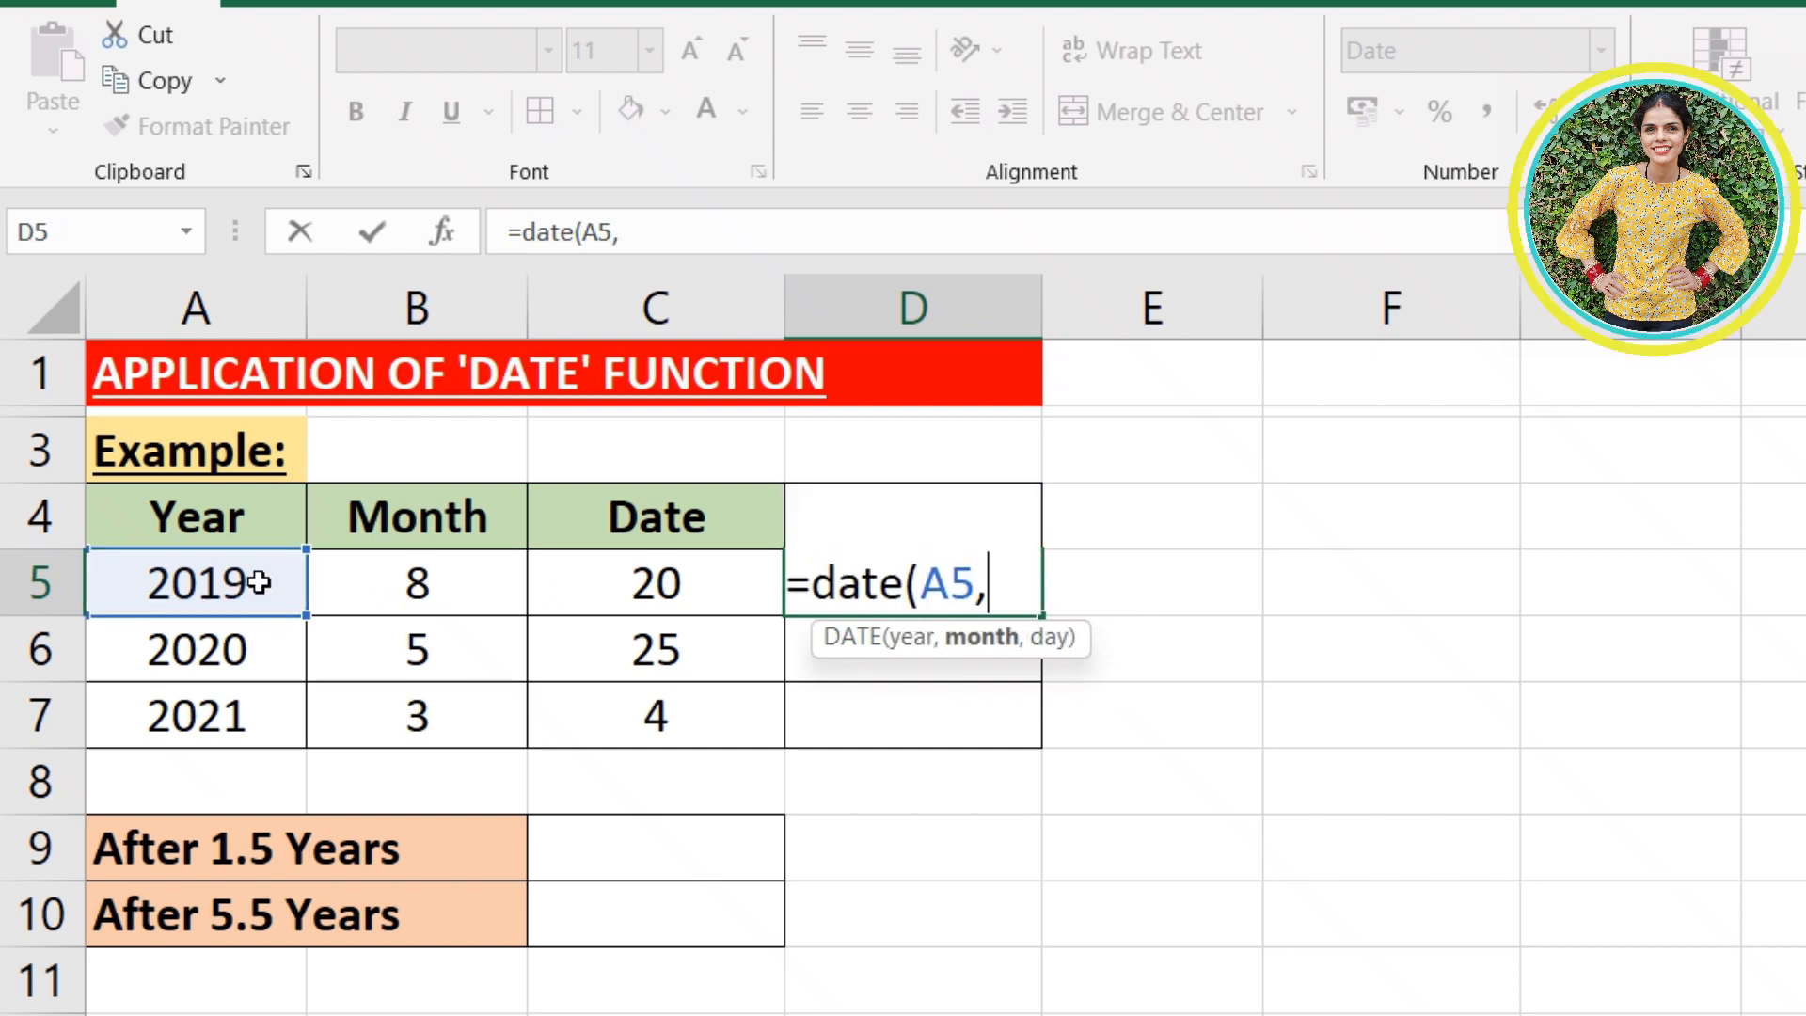
pyautogui.click(384, 590)
pyautogui.write(',')
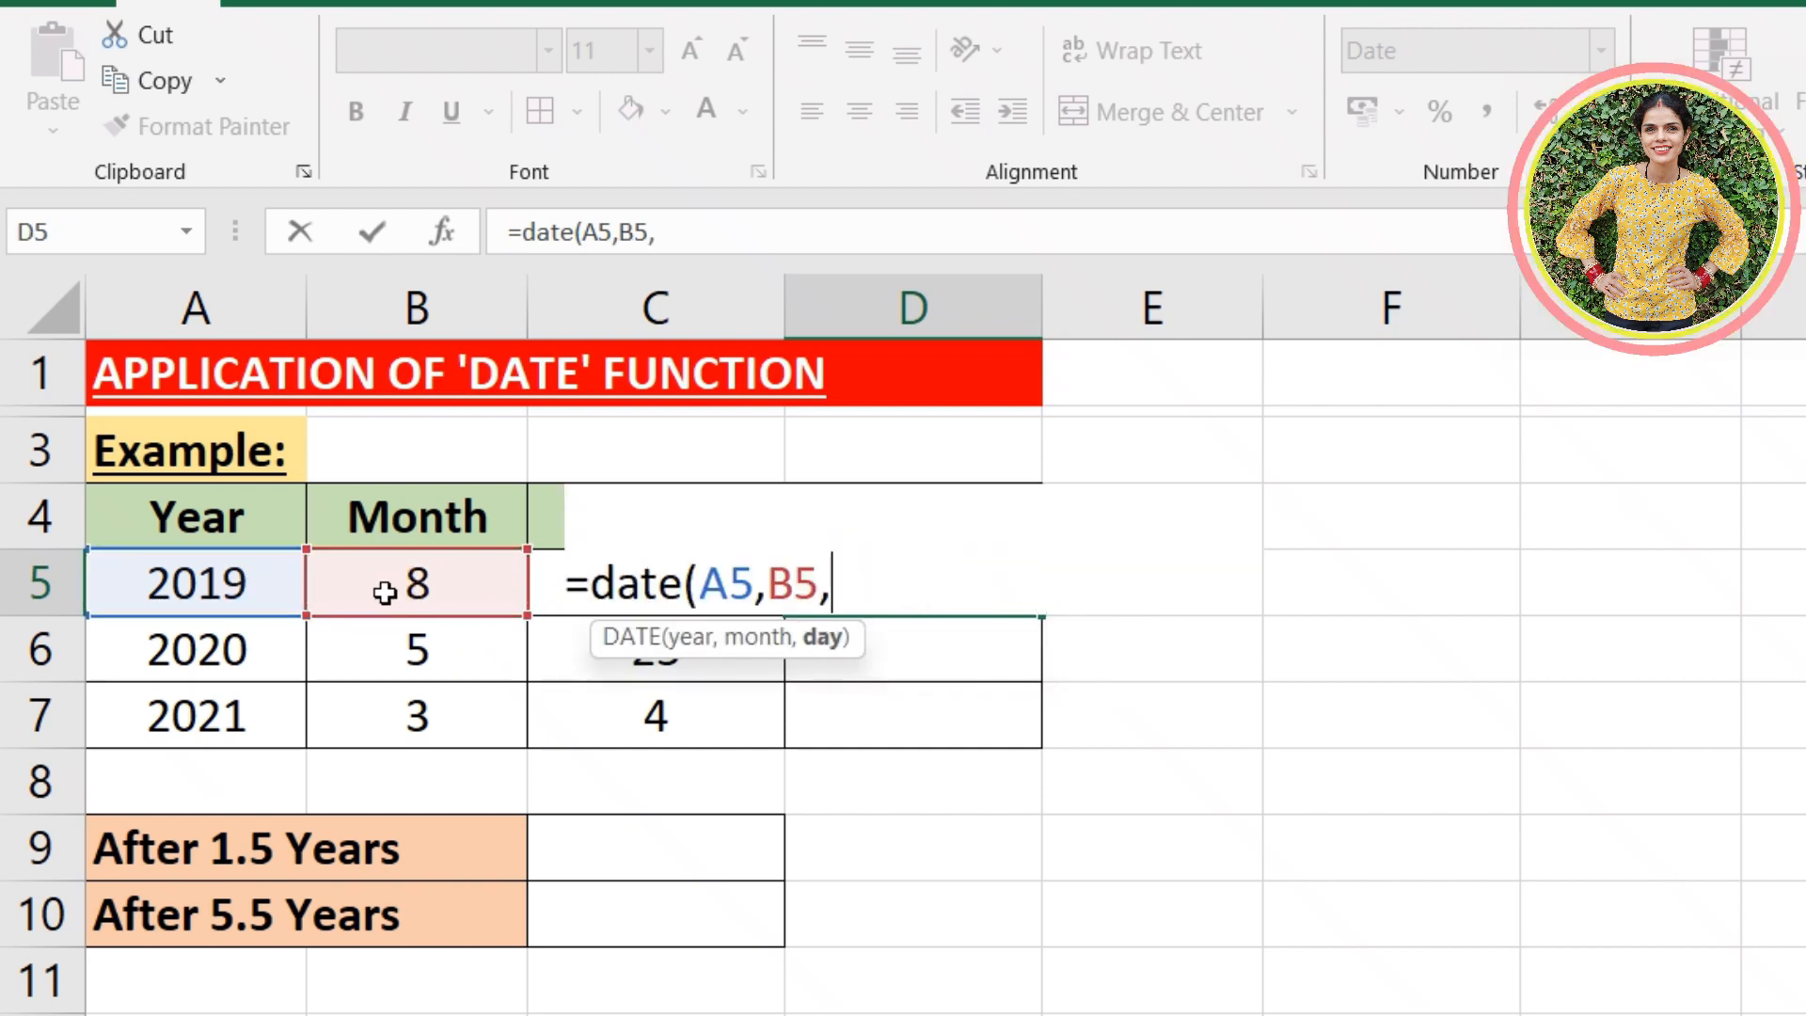
pyautogui.click(555, 580)
pyautogui.write(')')
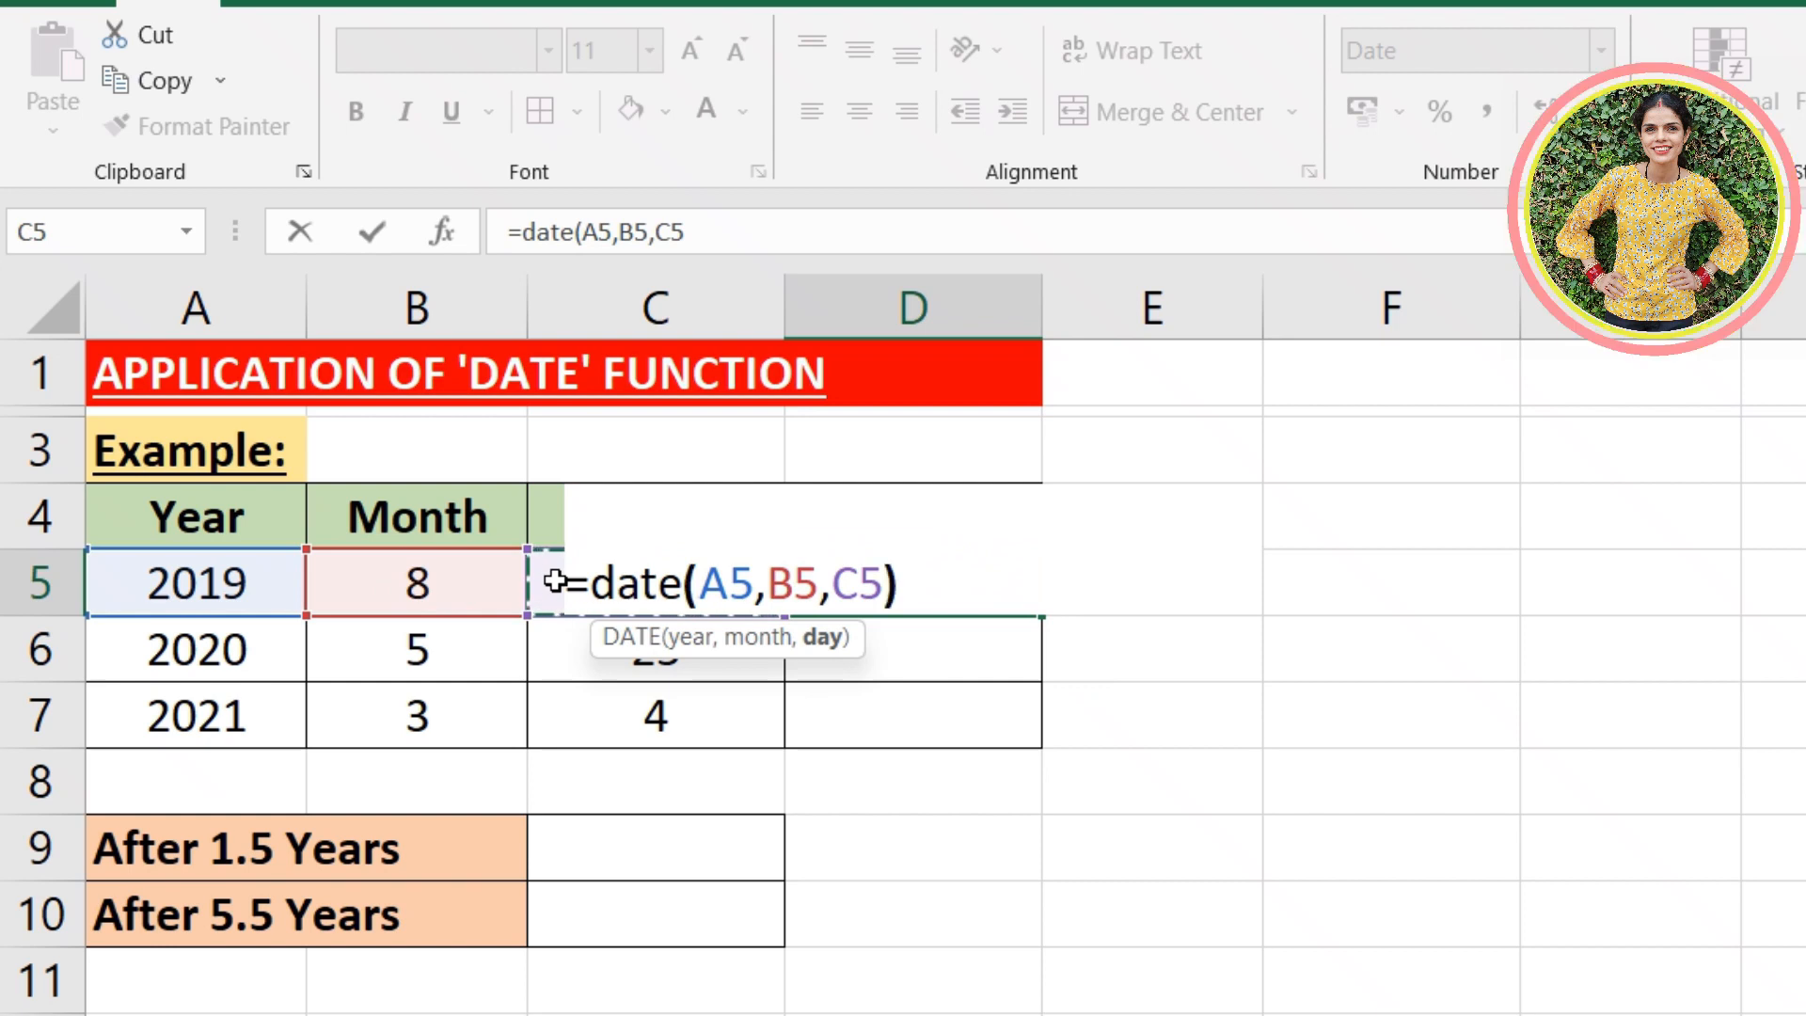
pyautogui.press('Return')
# - Copy the DATE formula from D5 down through D7
pyautogui.click(946, 593)
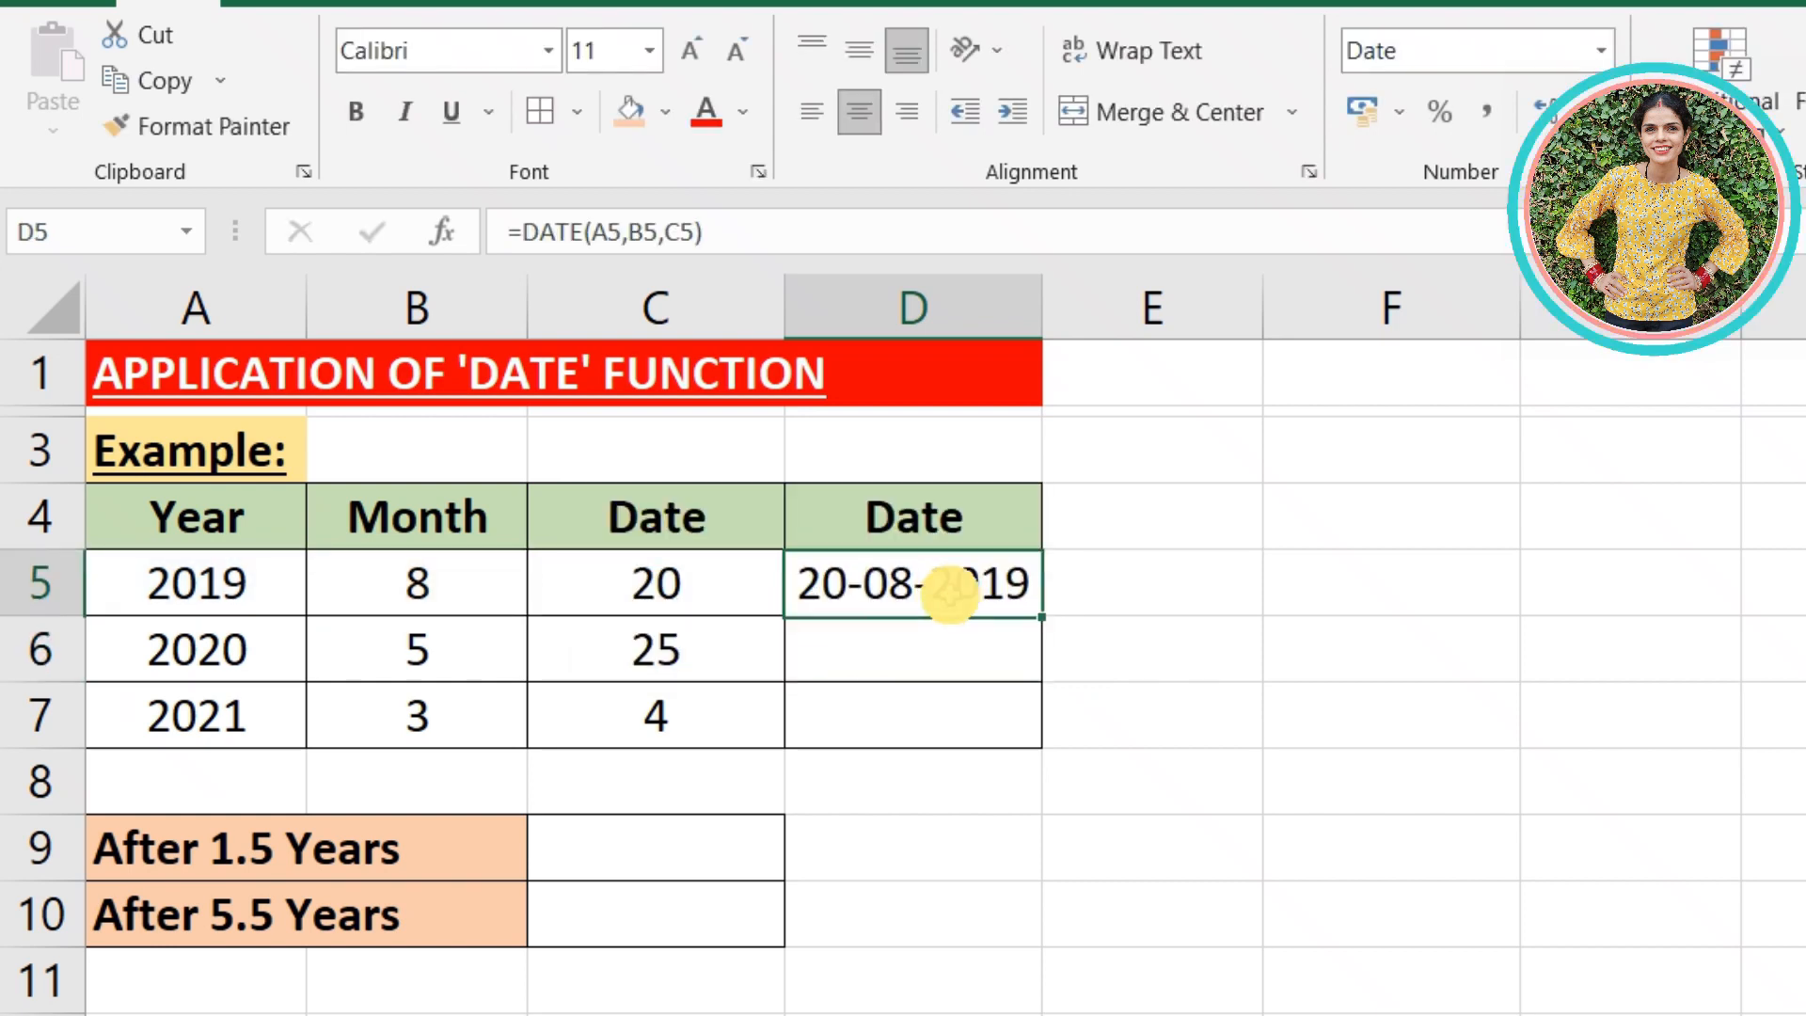
pyautogui.moveTo(1049, 616); pyautogui.dragTo(1044, 741)
pyautogui.click(1249, 677)
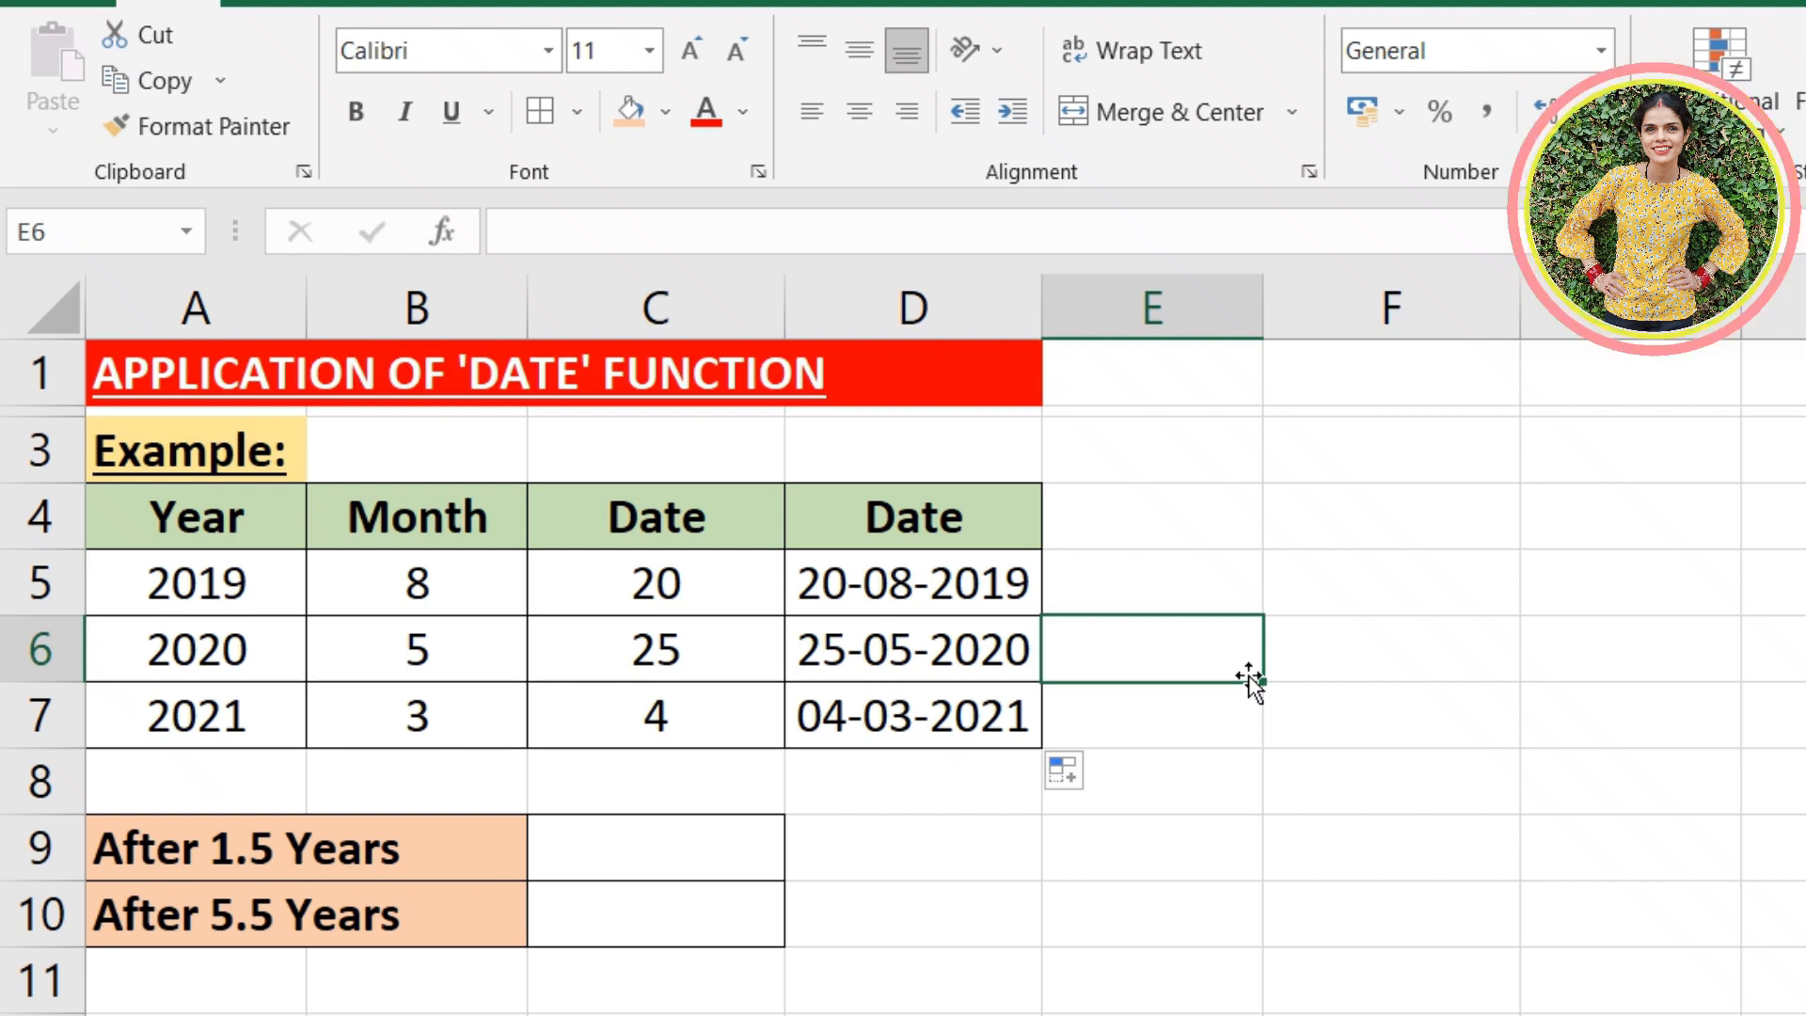
# - Begin a DATE formula in the After 1.5 Years cell C9 with (A5)+1 as the year argument
pyautogui.click(627, 860)
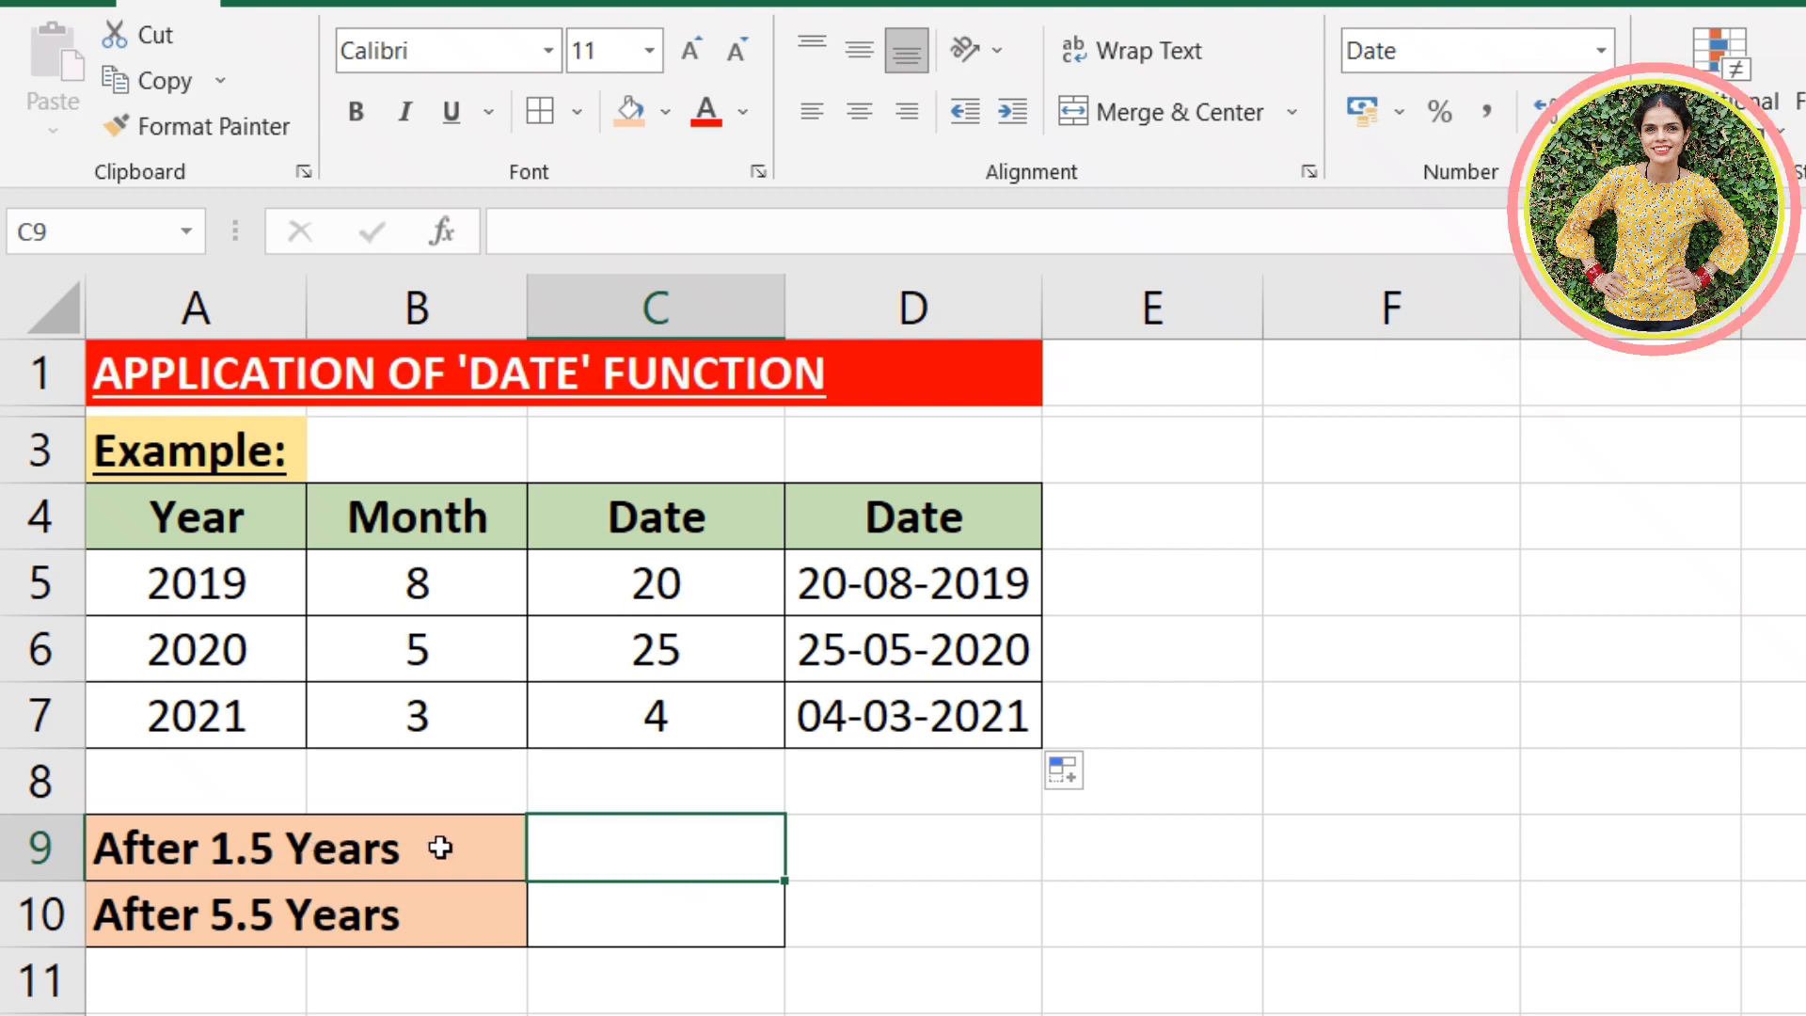
pyautogui.write('=')
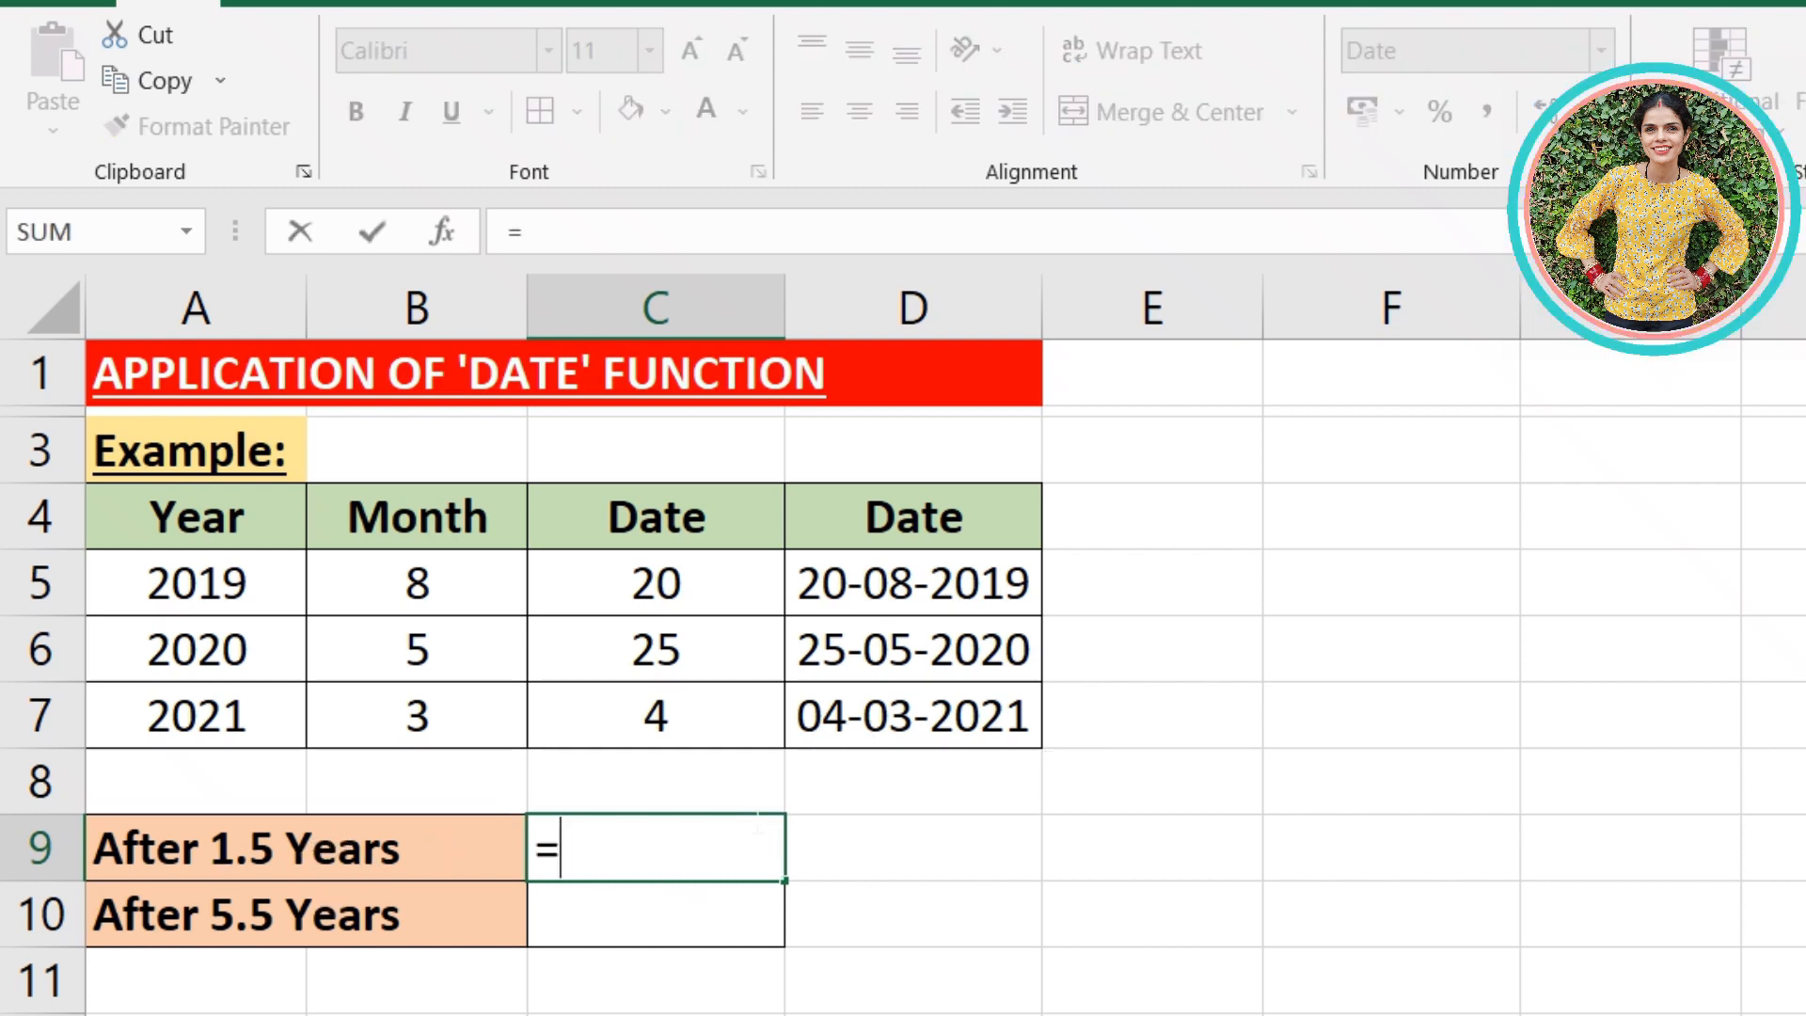
pyautogui.write('date')
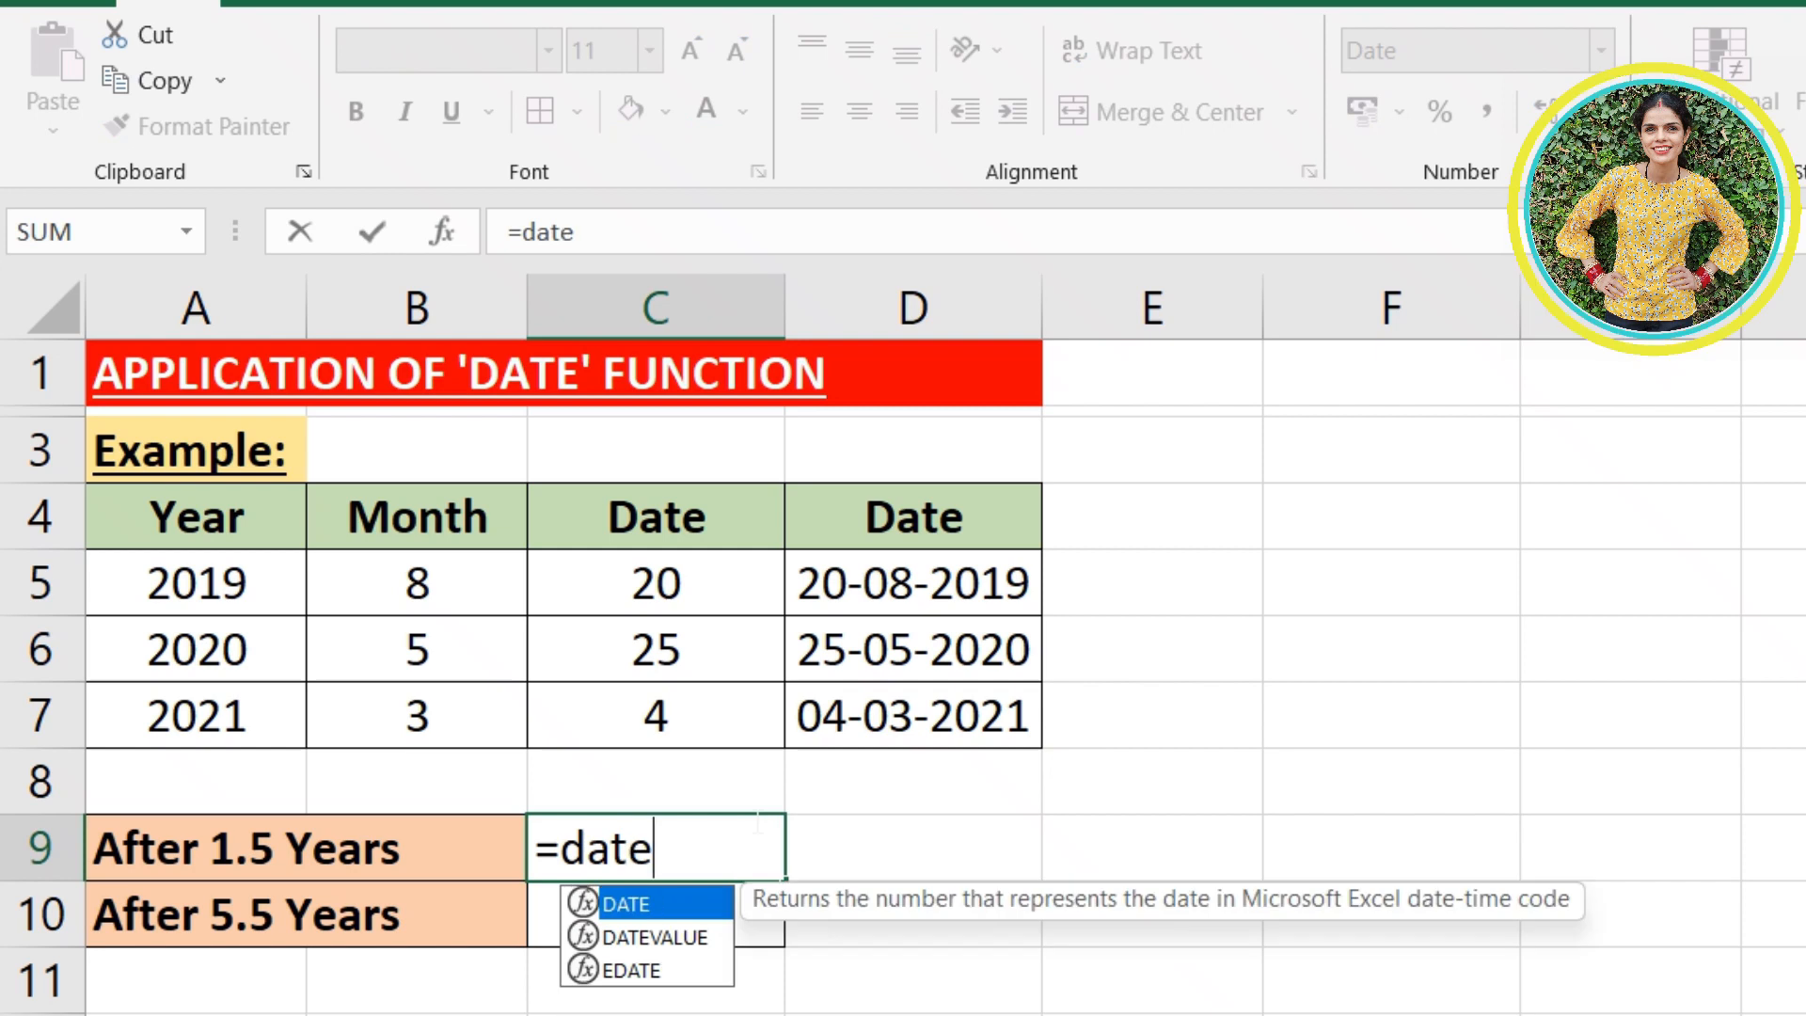
pyautogui.write('(')
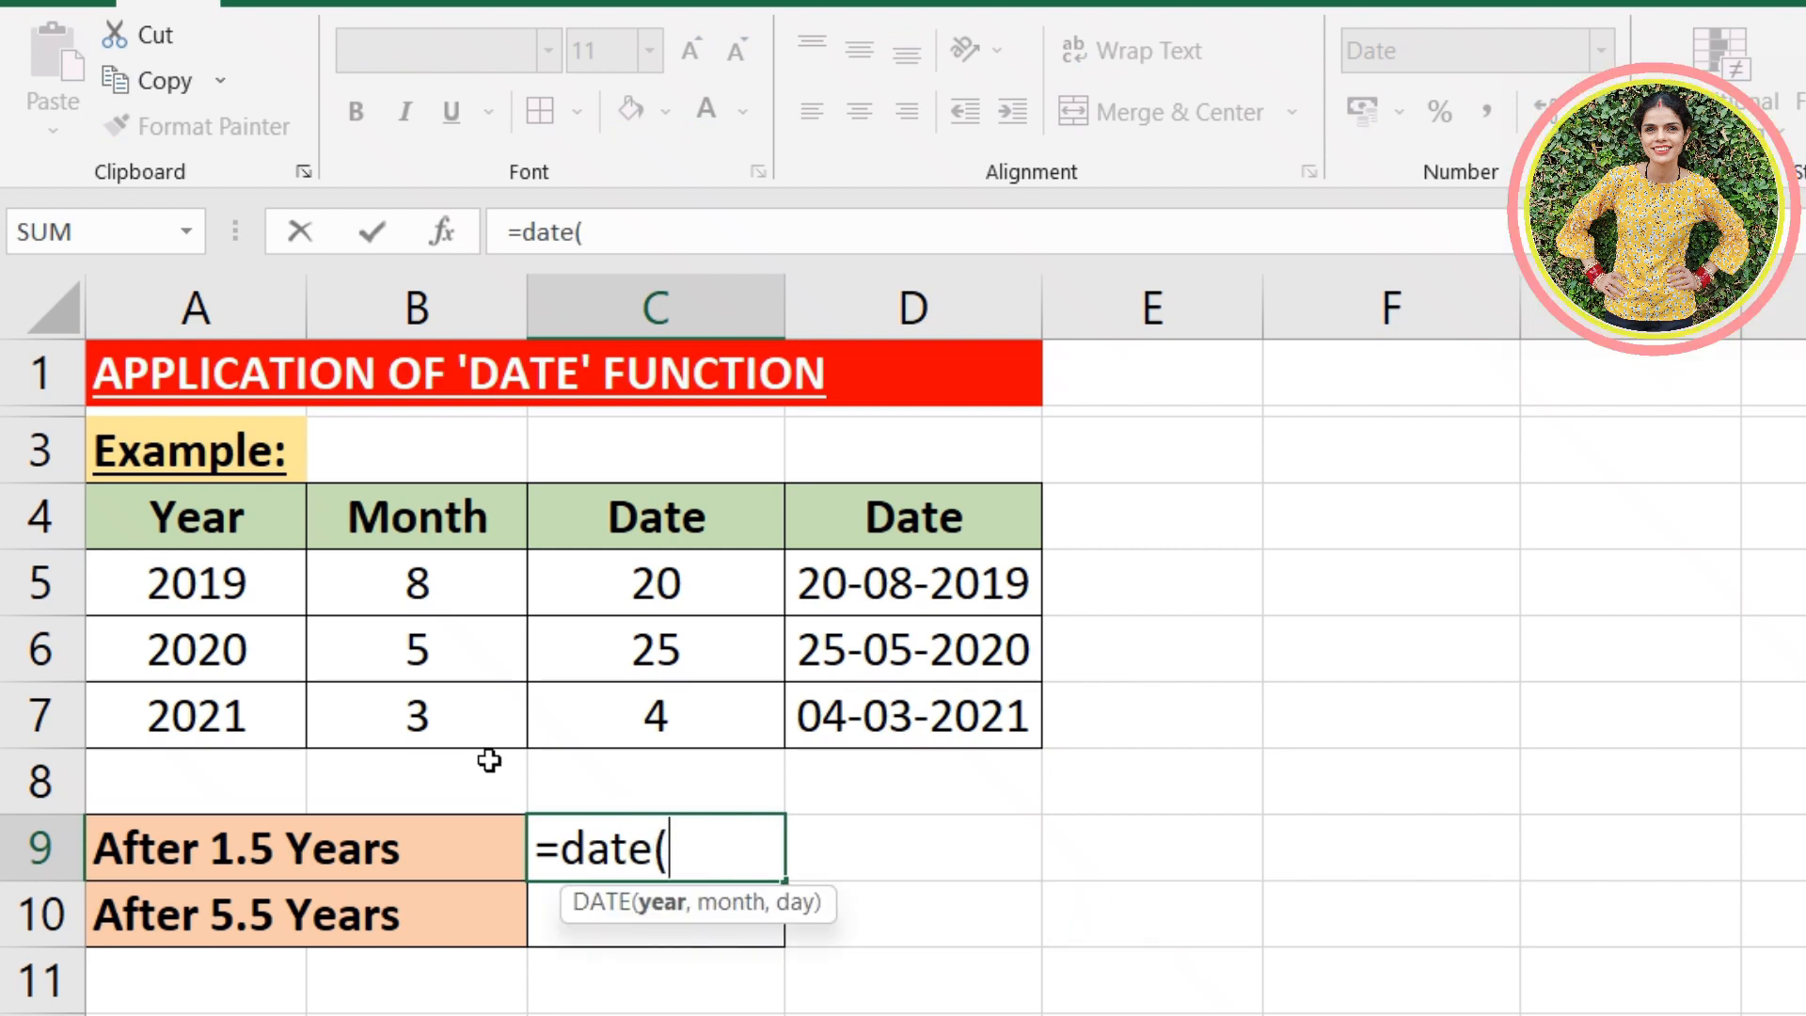
pyautogui.click(271, 576)
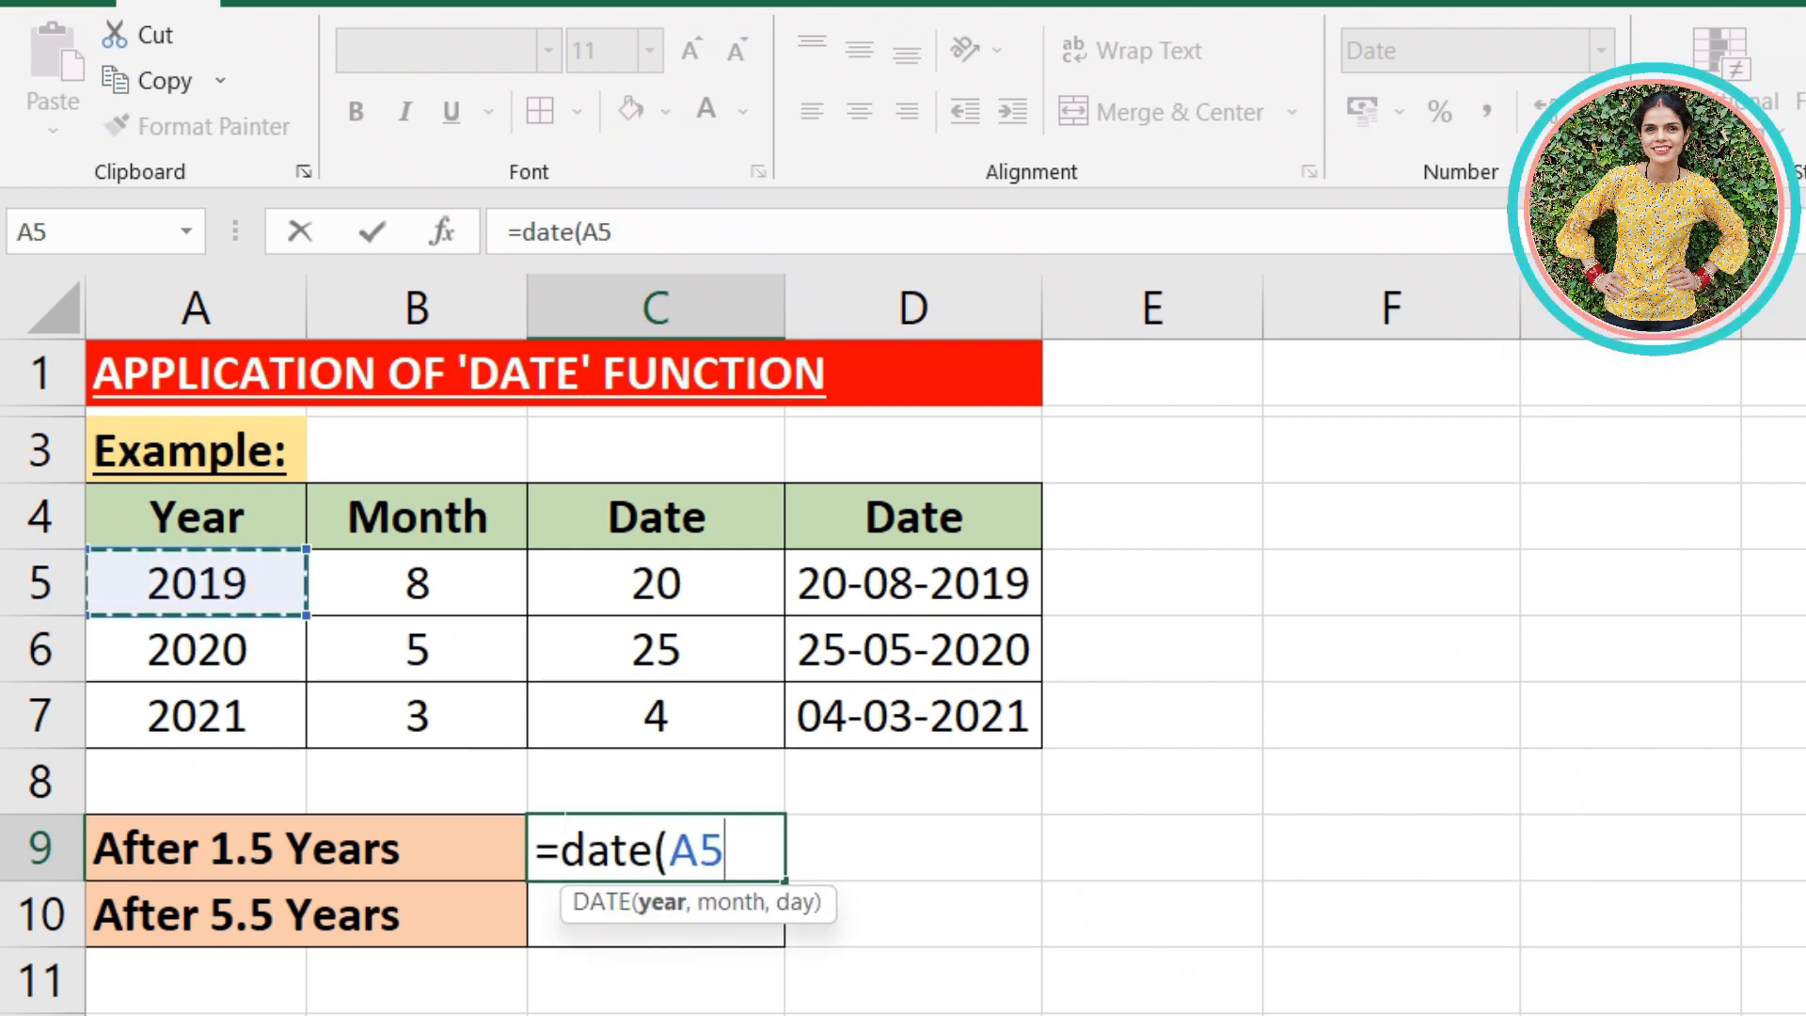
pyautogui.press('BackSpace')
pyautogui.press('BackSpace')
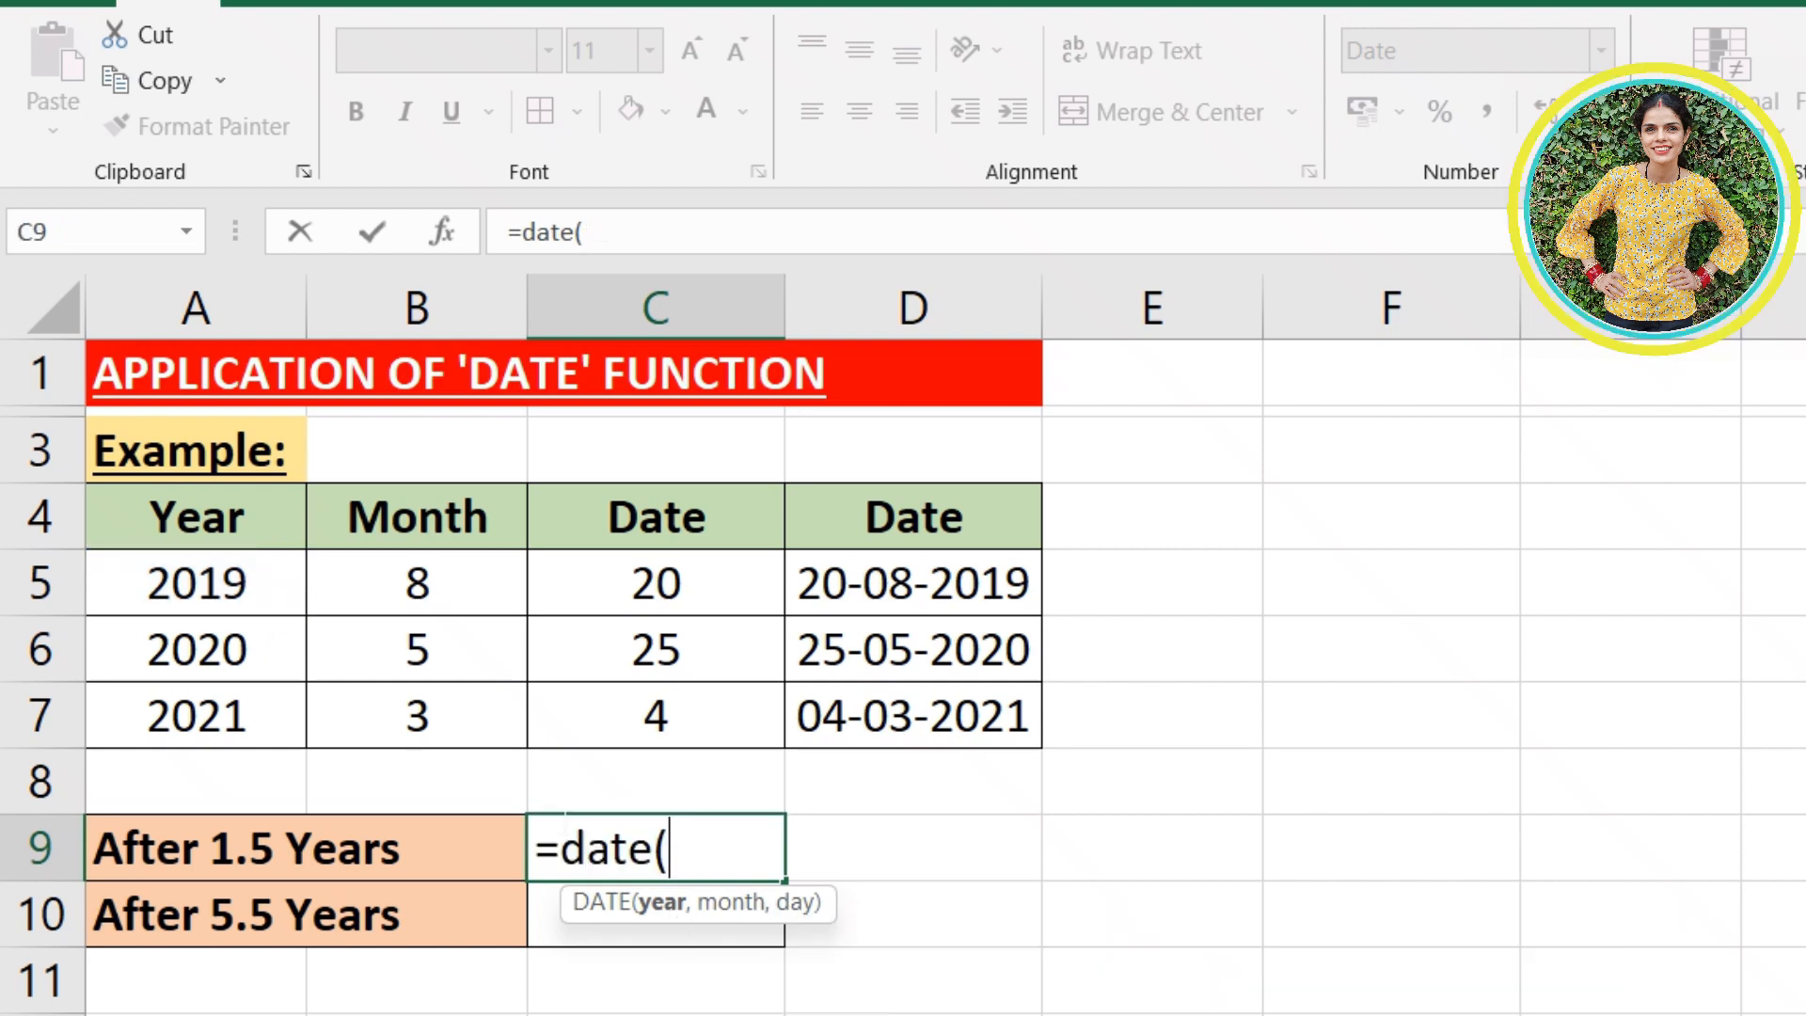
pyautogui.write('(')
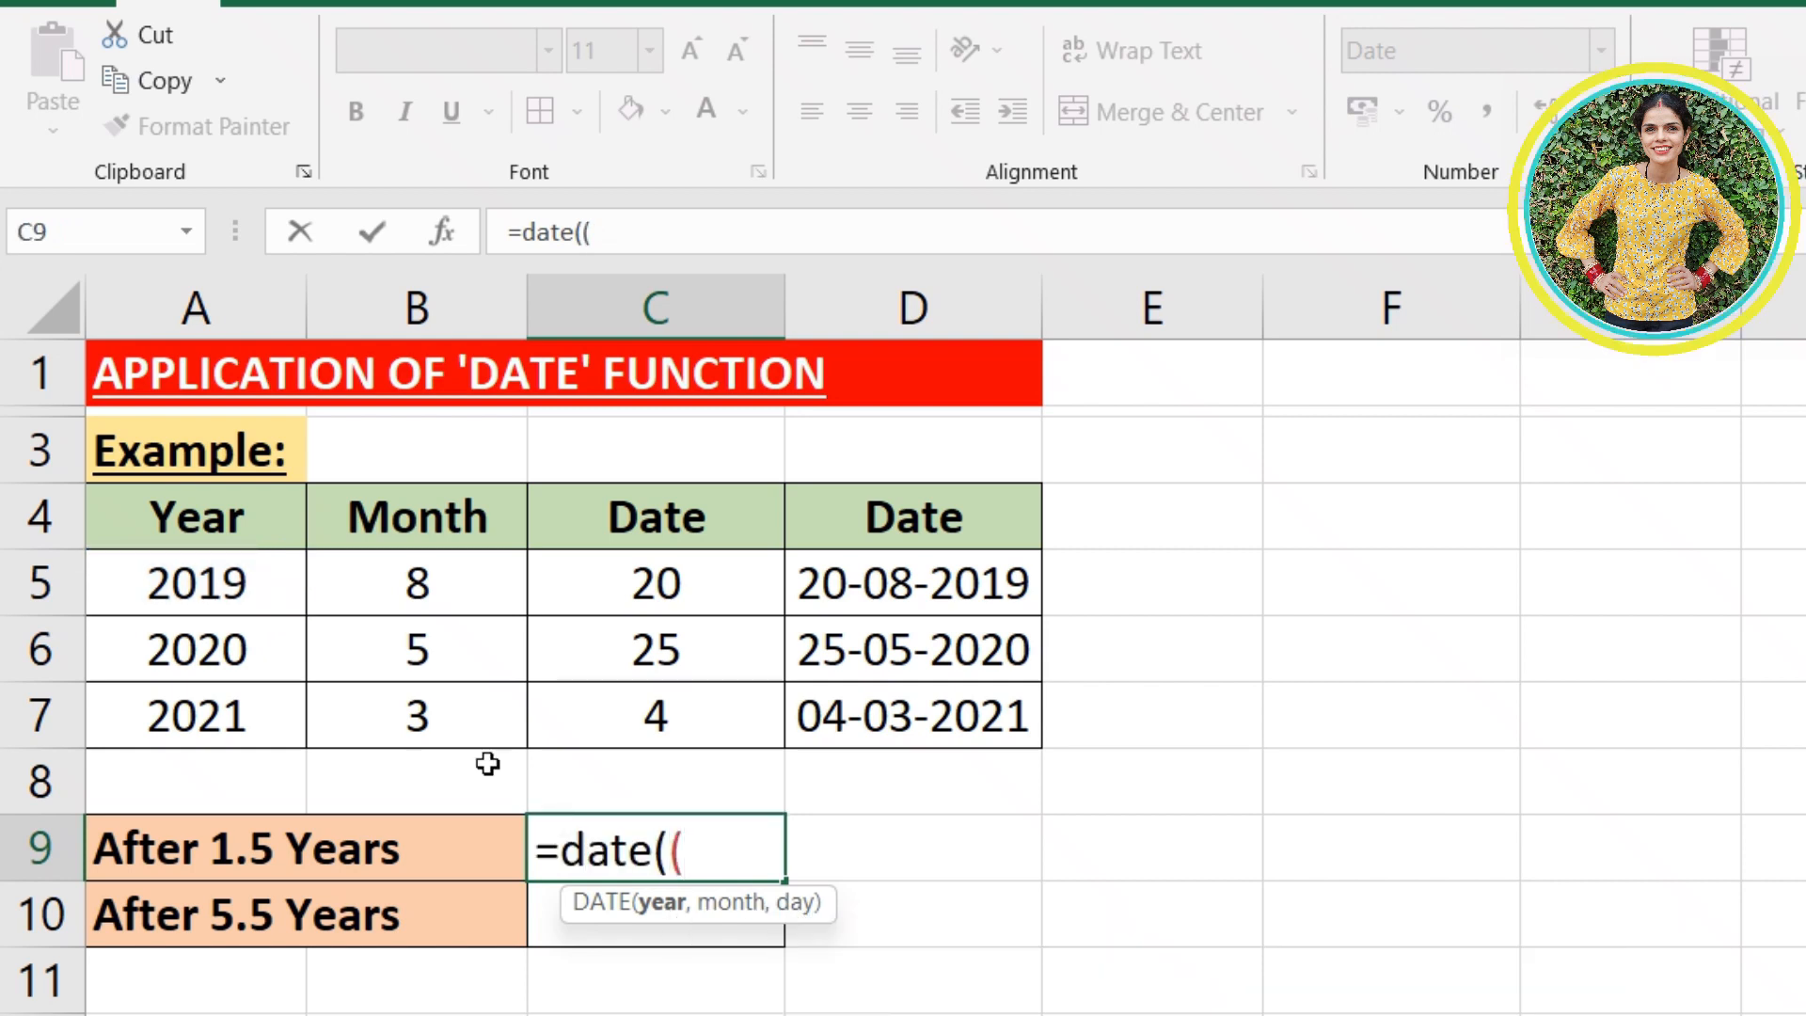
pyautogui.click(282, 595)
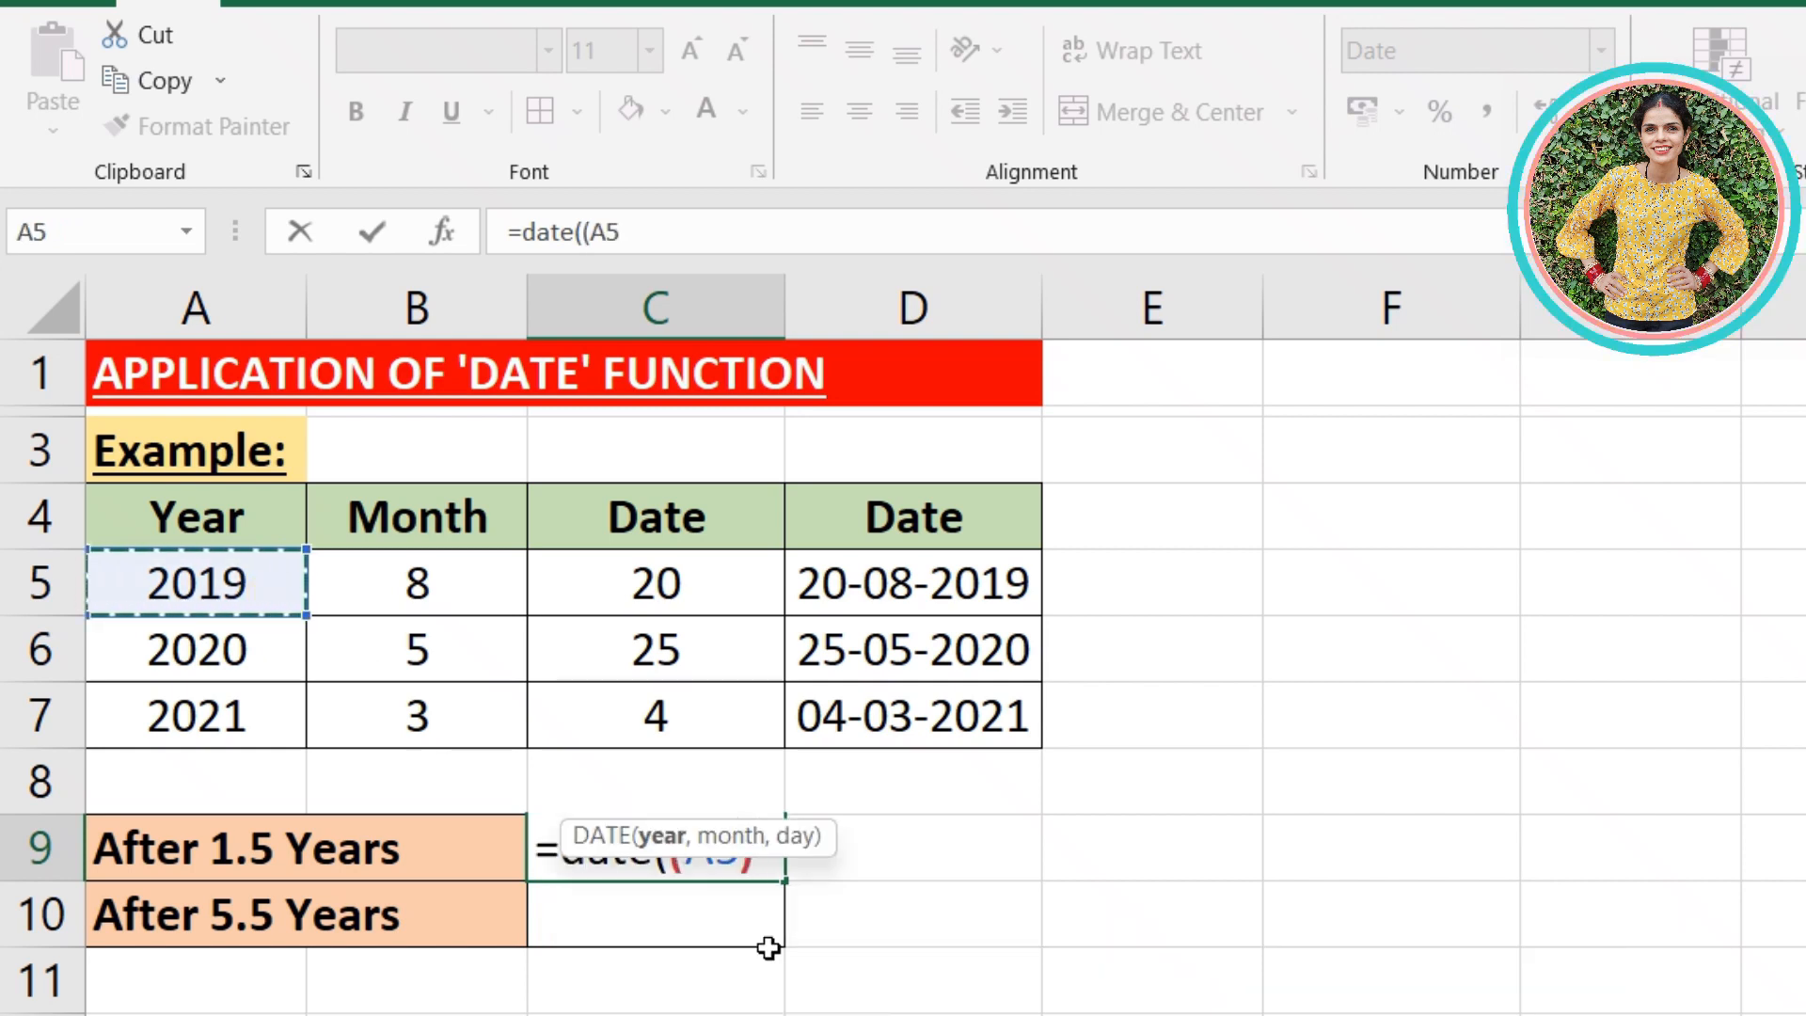
pyautogui.write(')+')
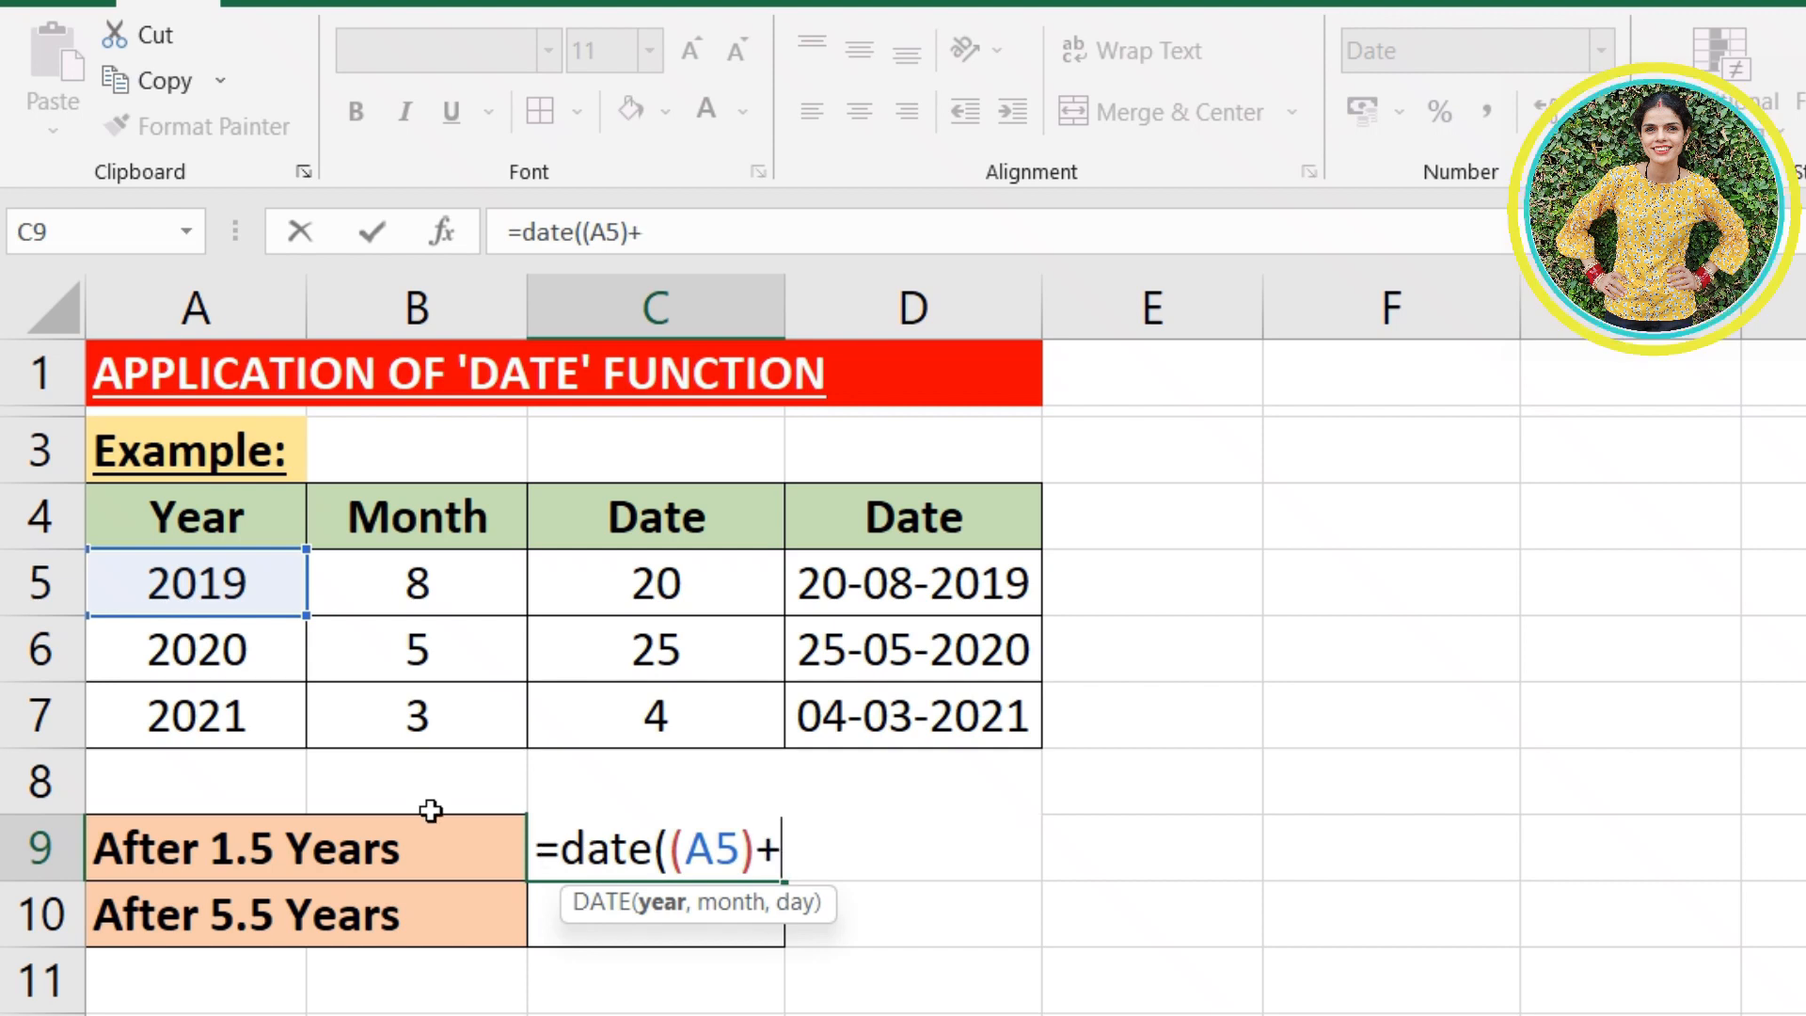
pyautogui.write('1,')
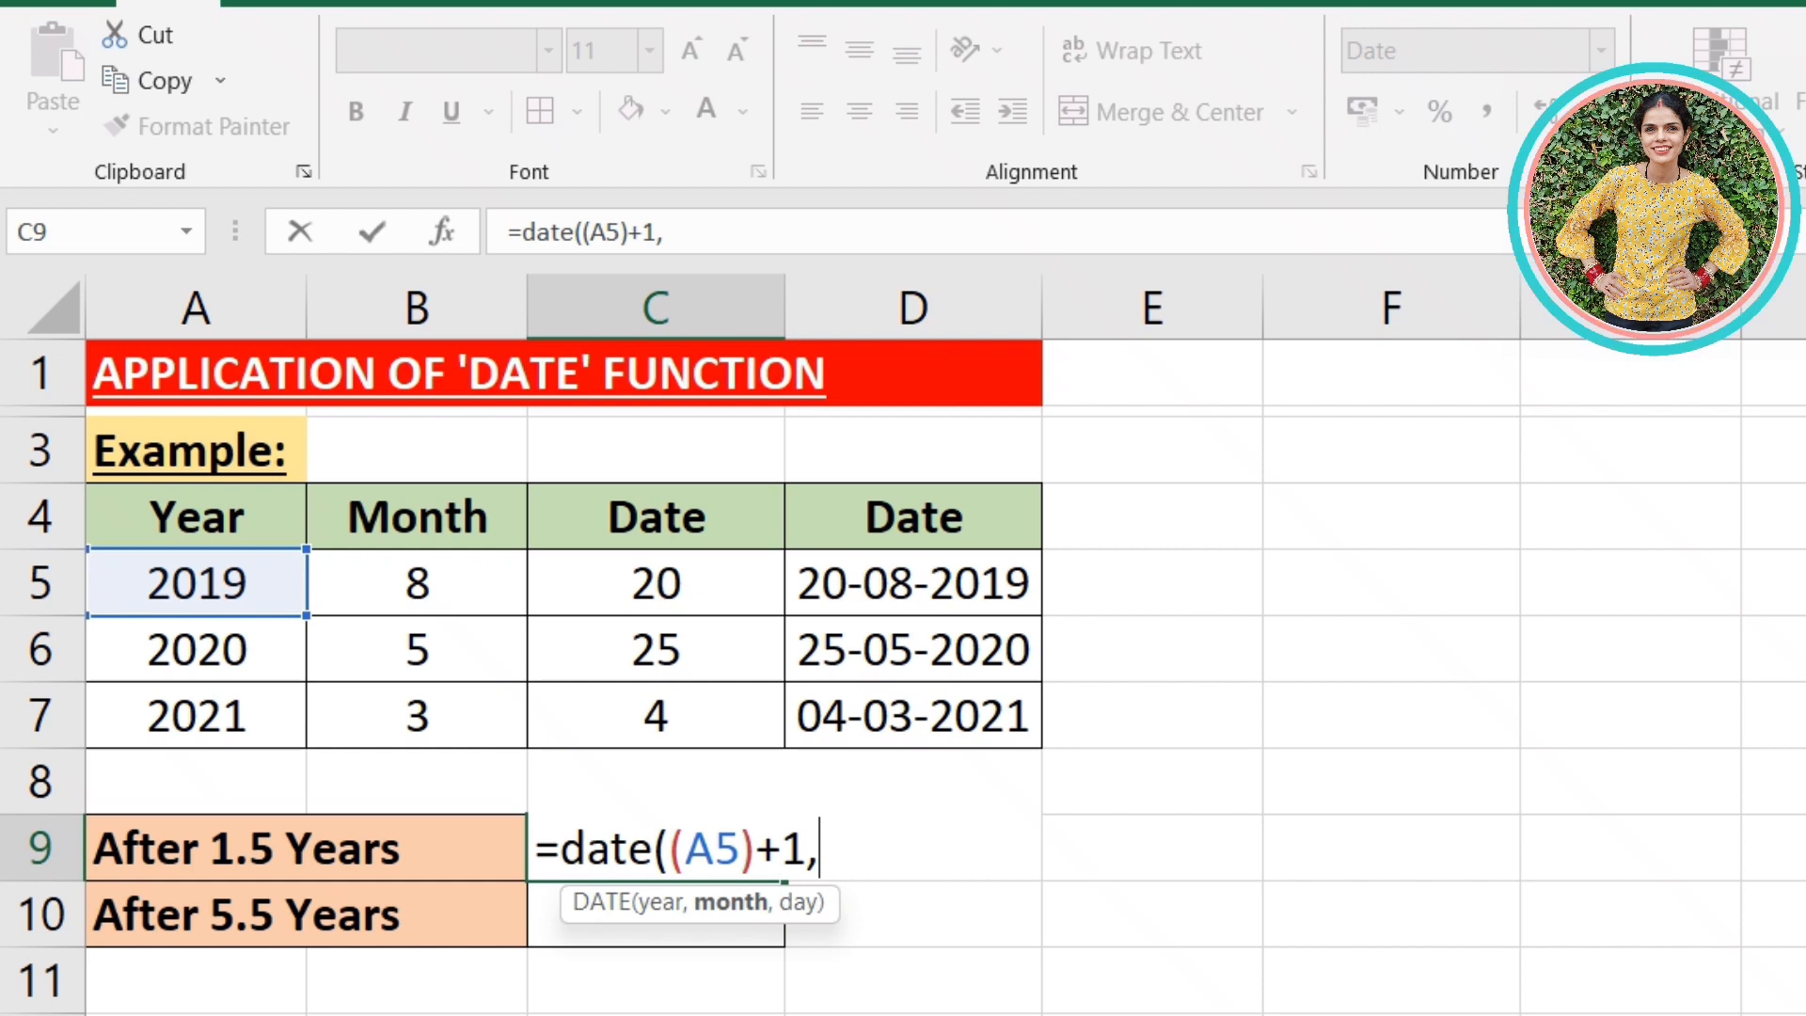
pyautogui.write('(')
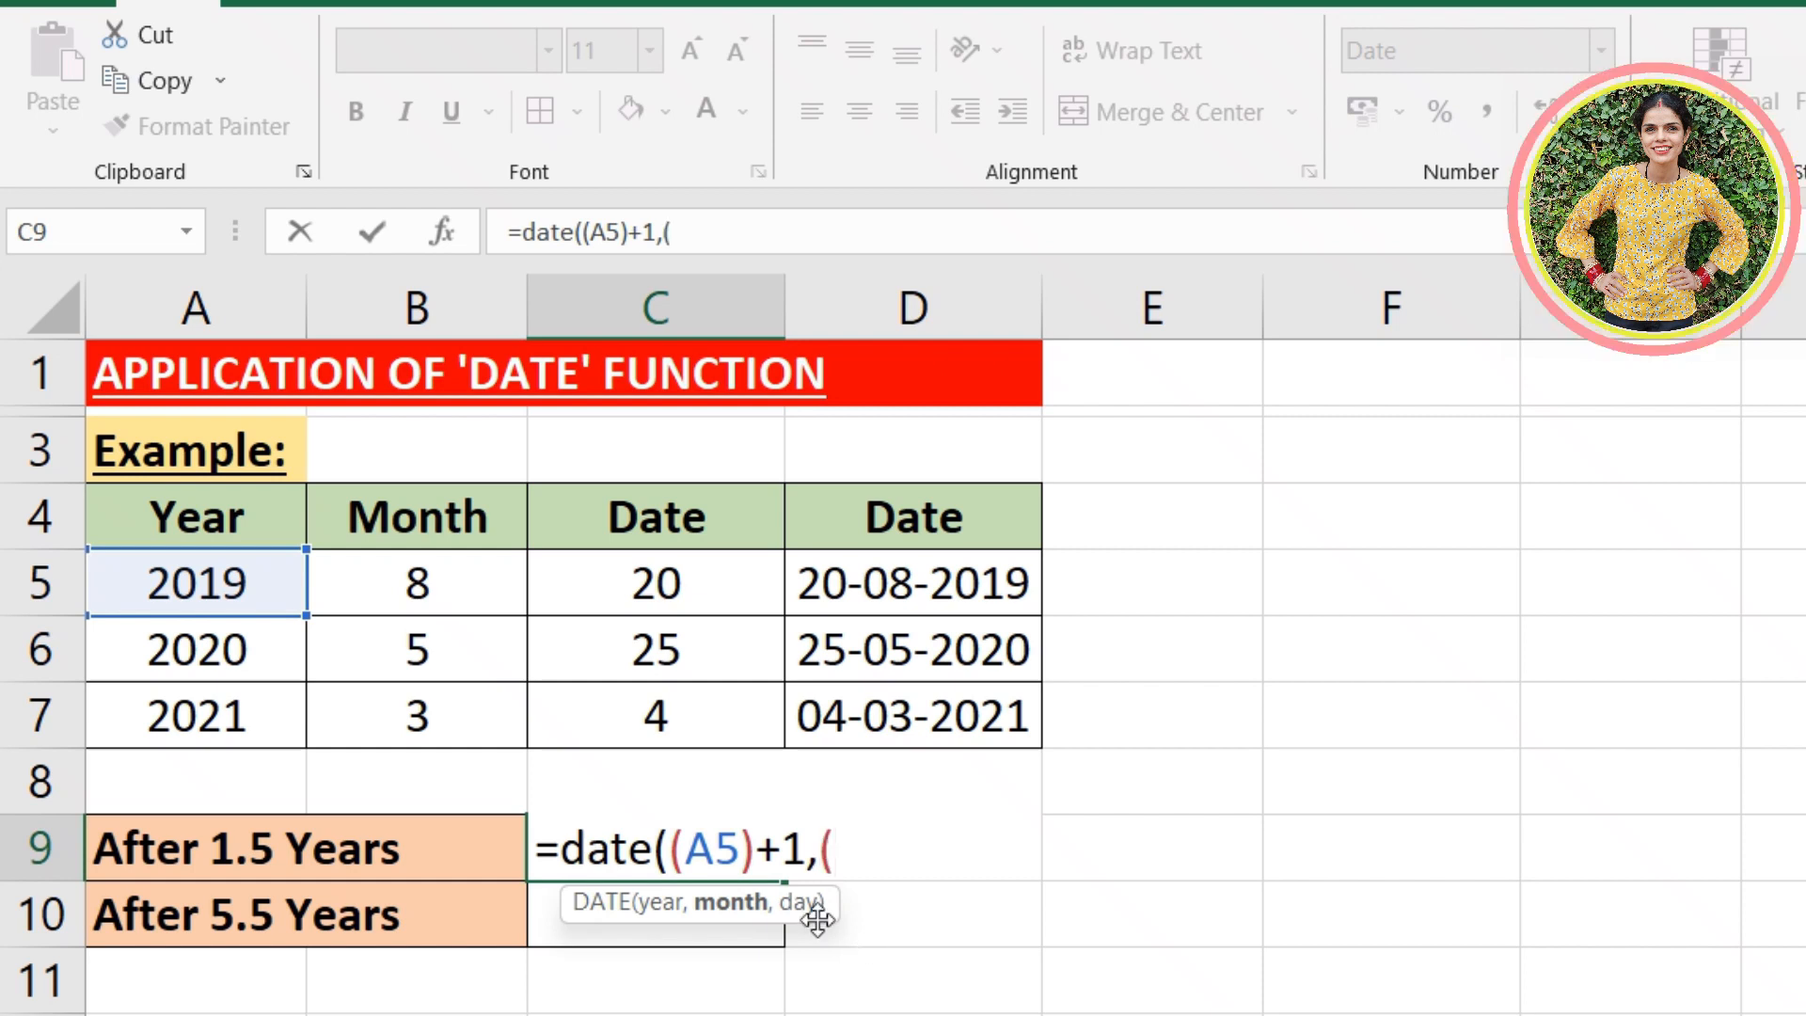
# - Add (B5)+6 as the month and C5 as the day, and complete the DATE formula in C9
pyautogui.click(347, 572)
pyautogui.write(')+')
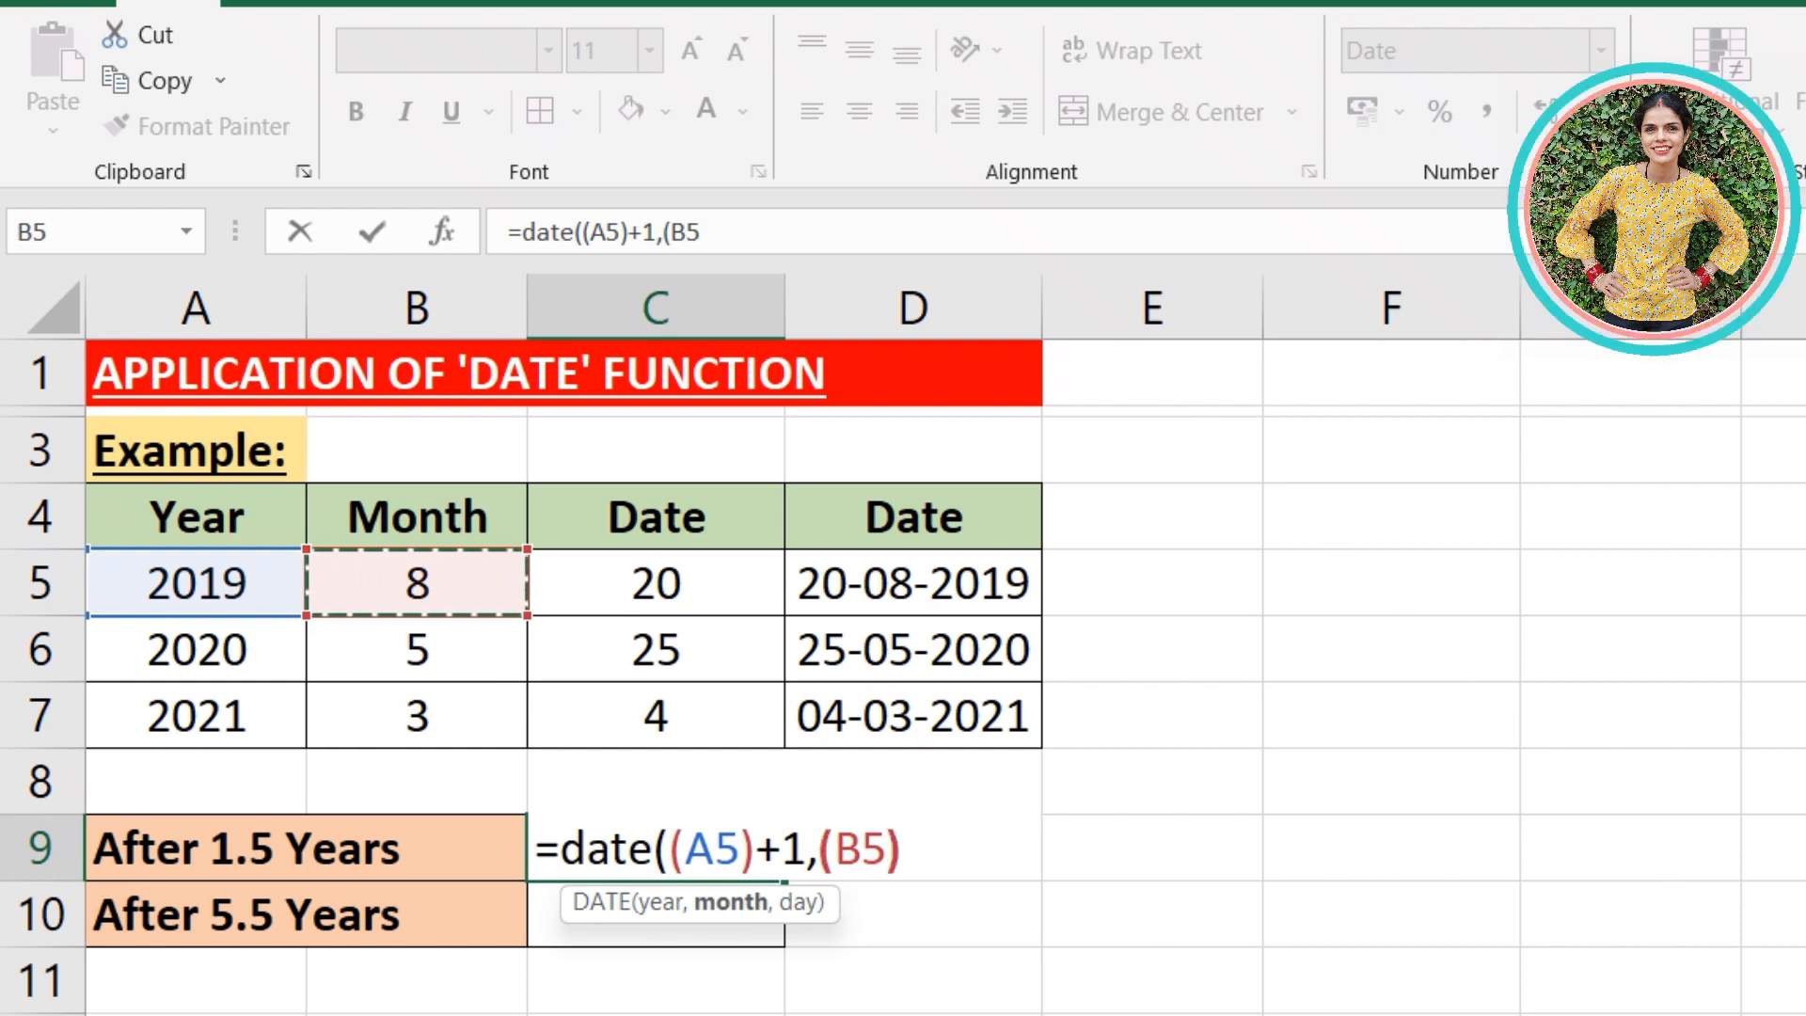
pyautogui.write('6,')
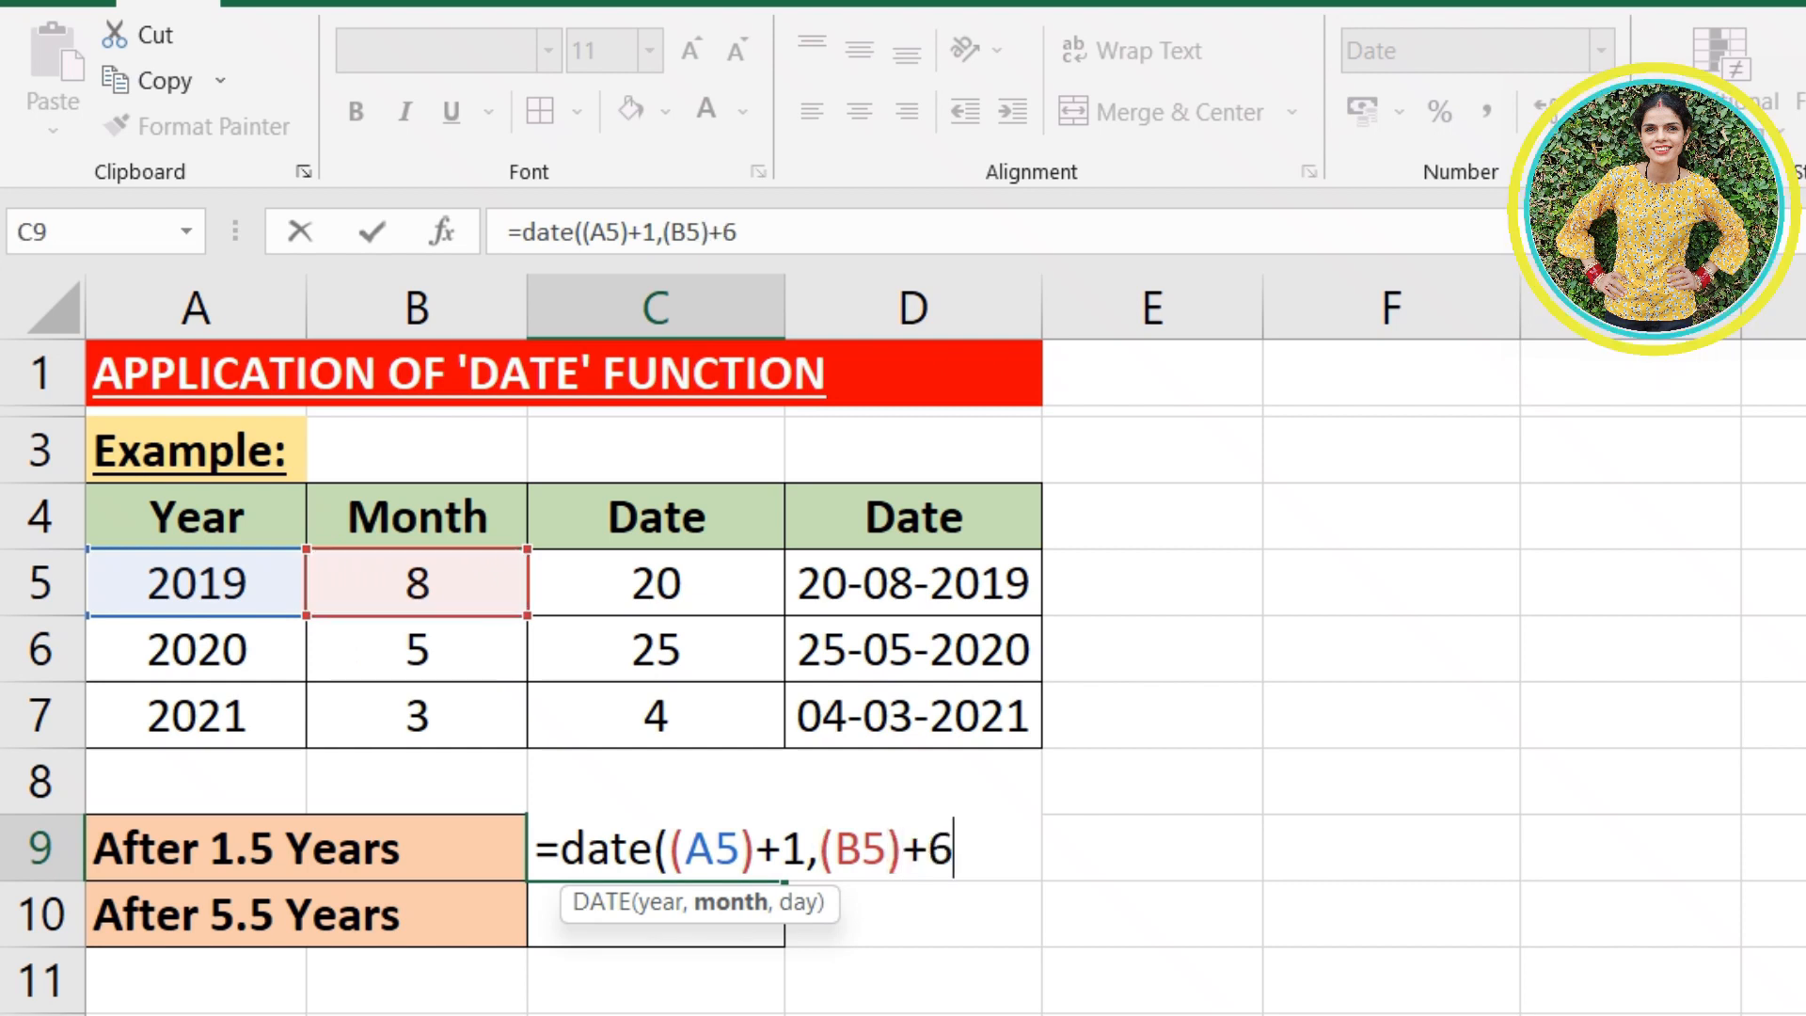
pyautogui.click(654, 584)
pyautogui.write(')')
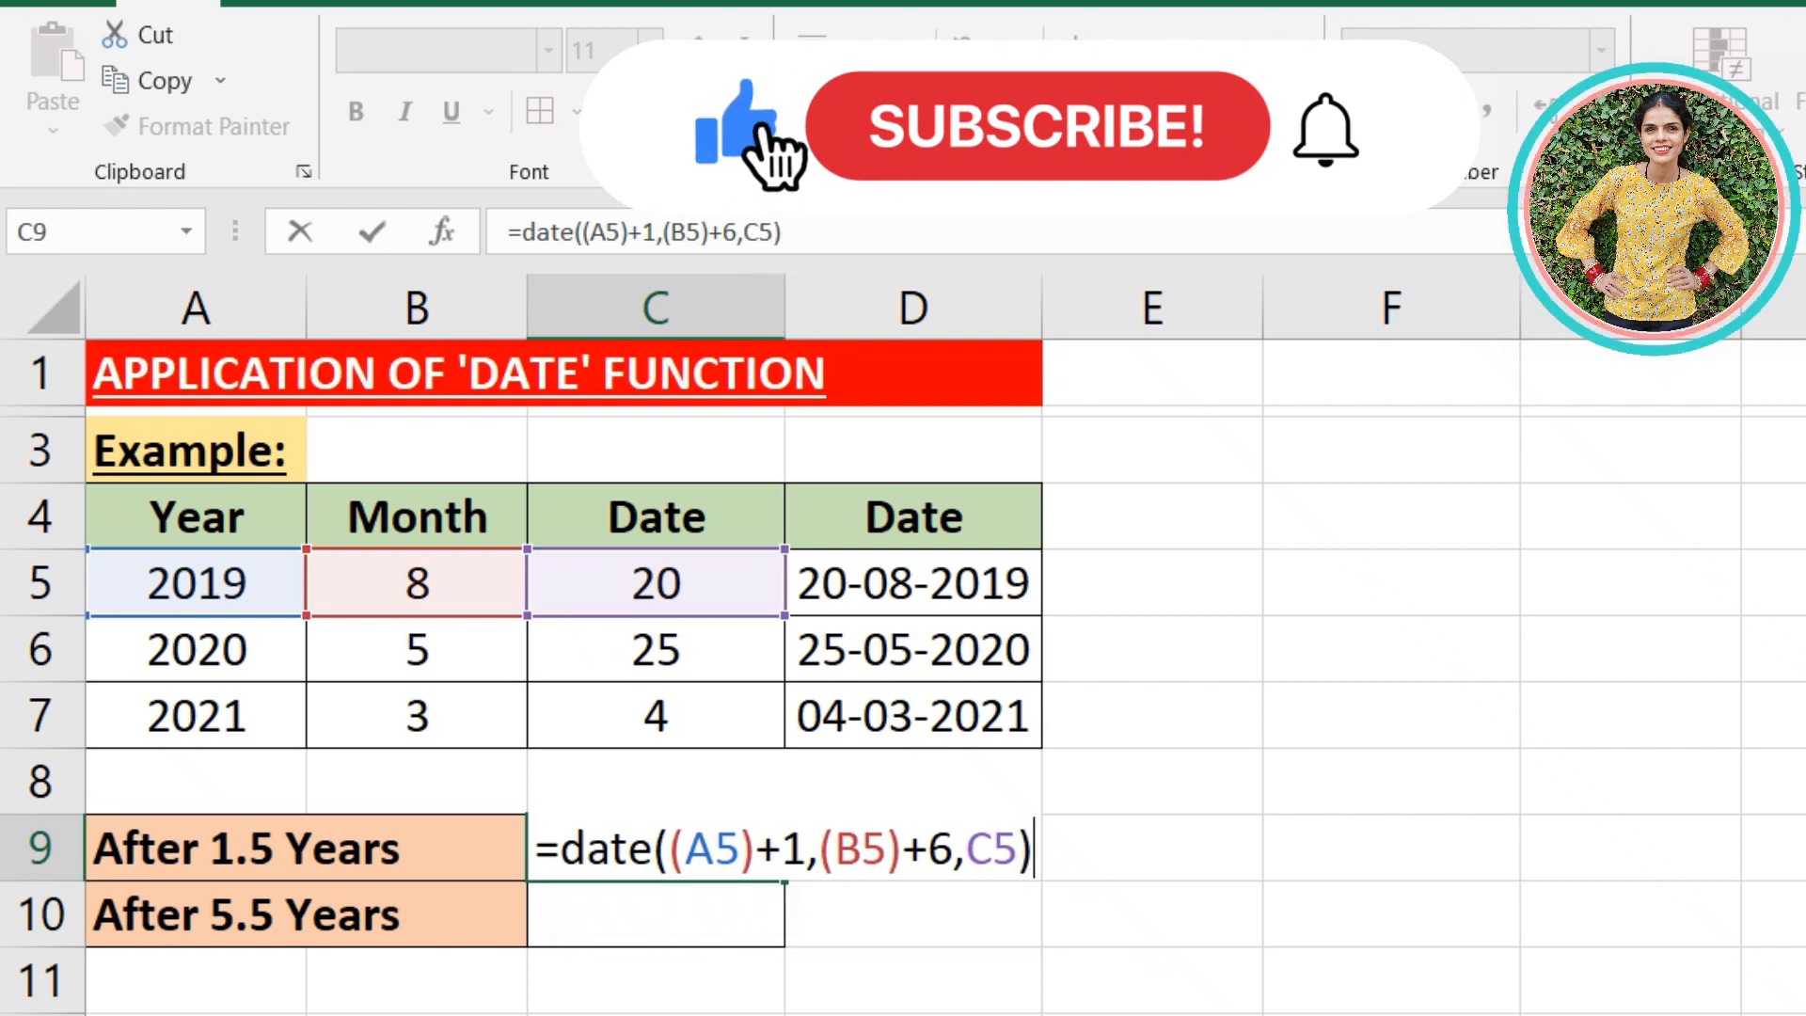
pyautogui.press('Return')
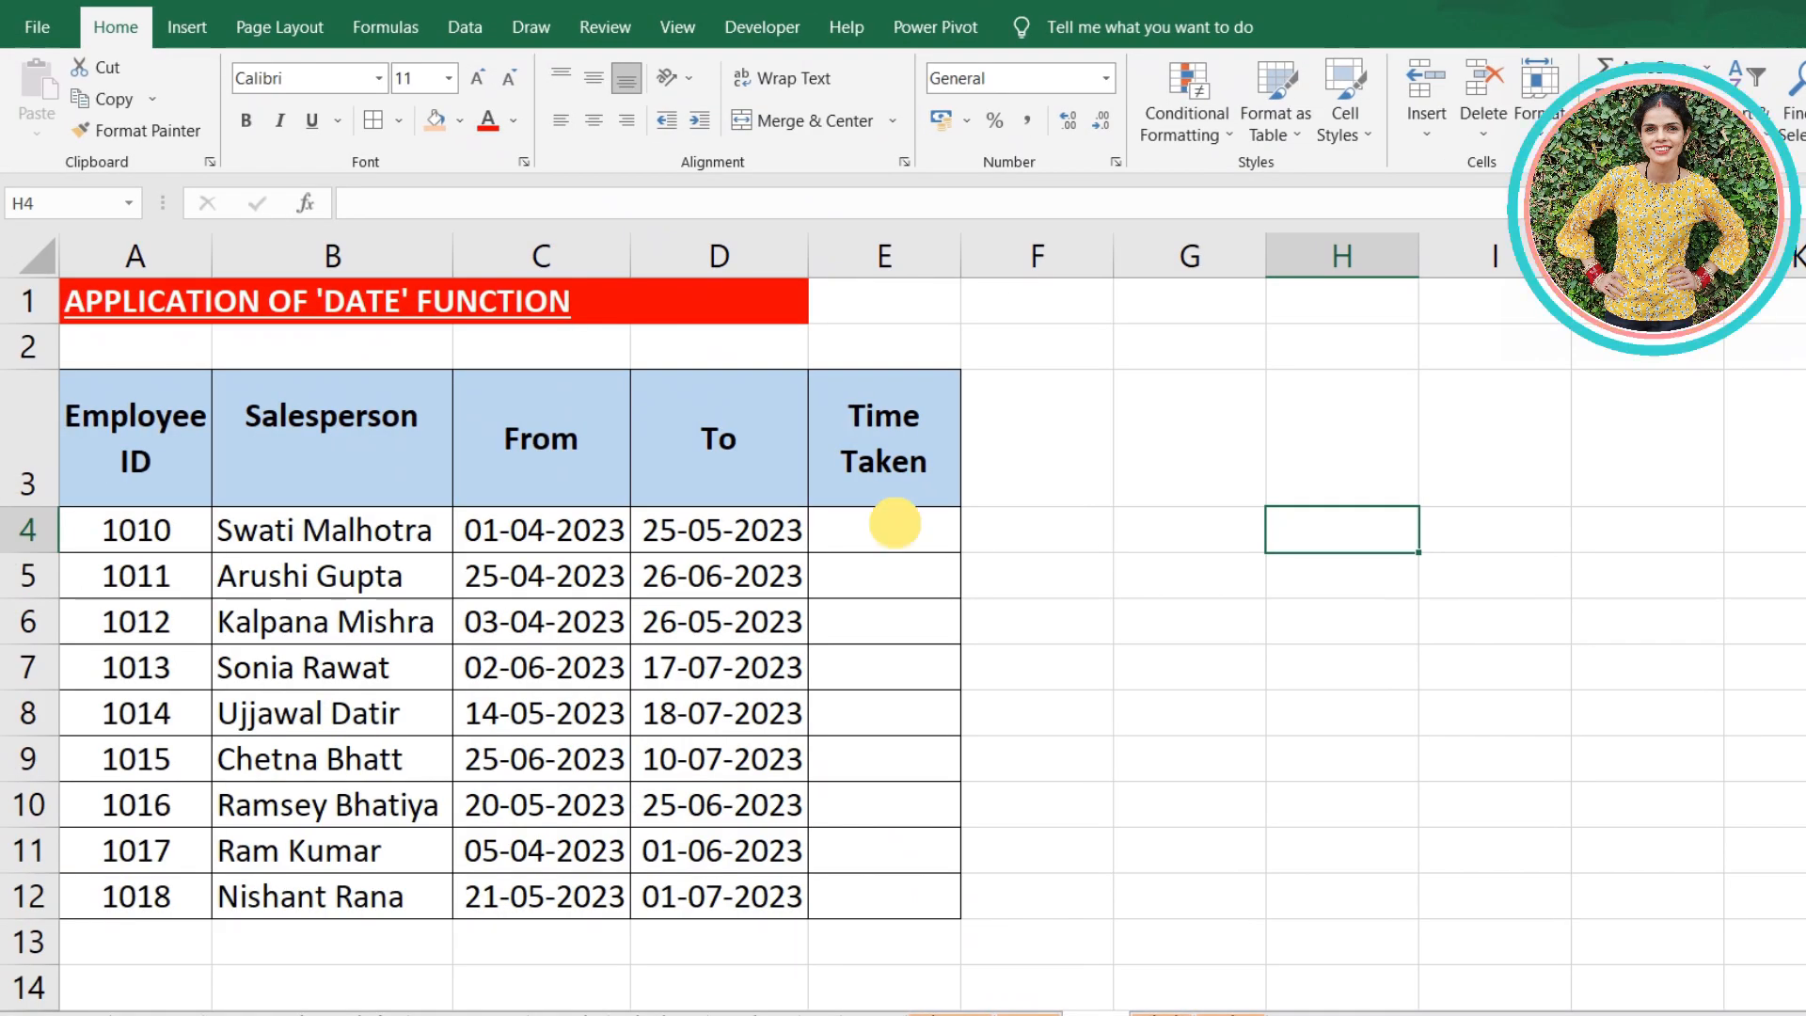
# - Enter a DAYS formula in the Time Taken cell E4 with D4 as the end date and C4 as the start date
pyautogui.click(895, 524)
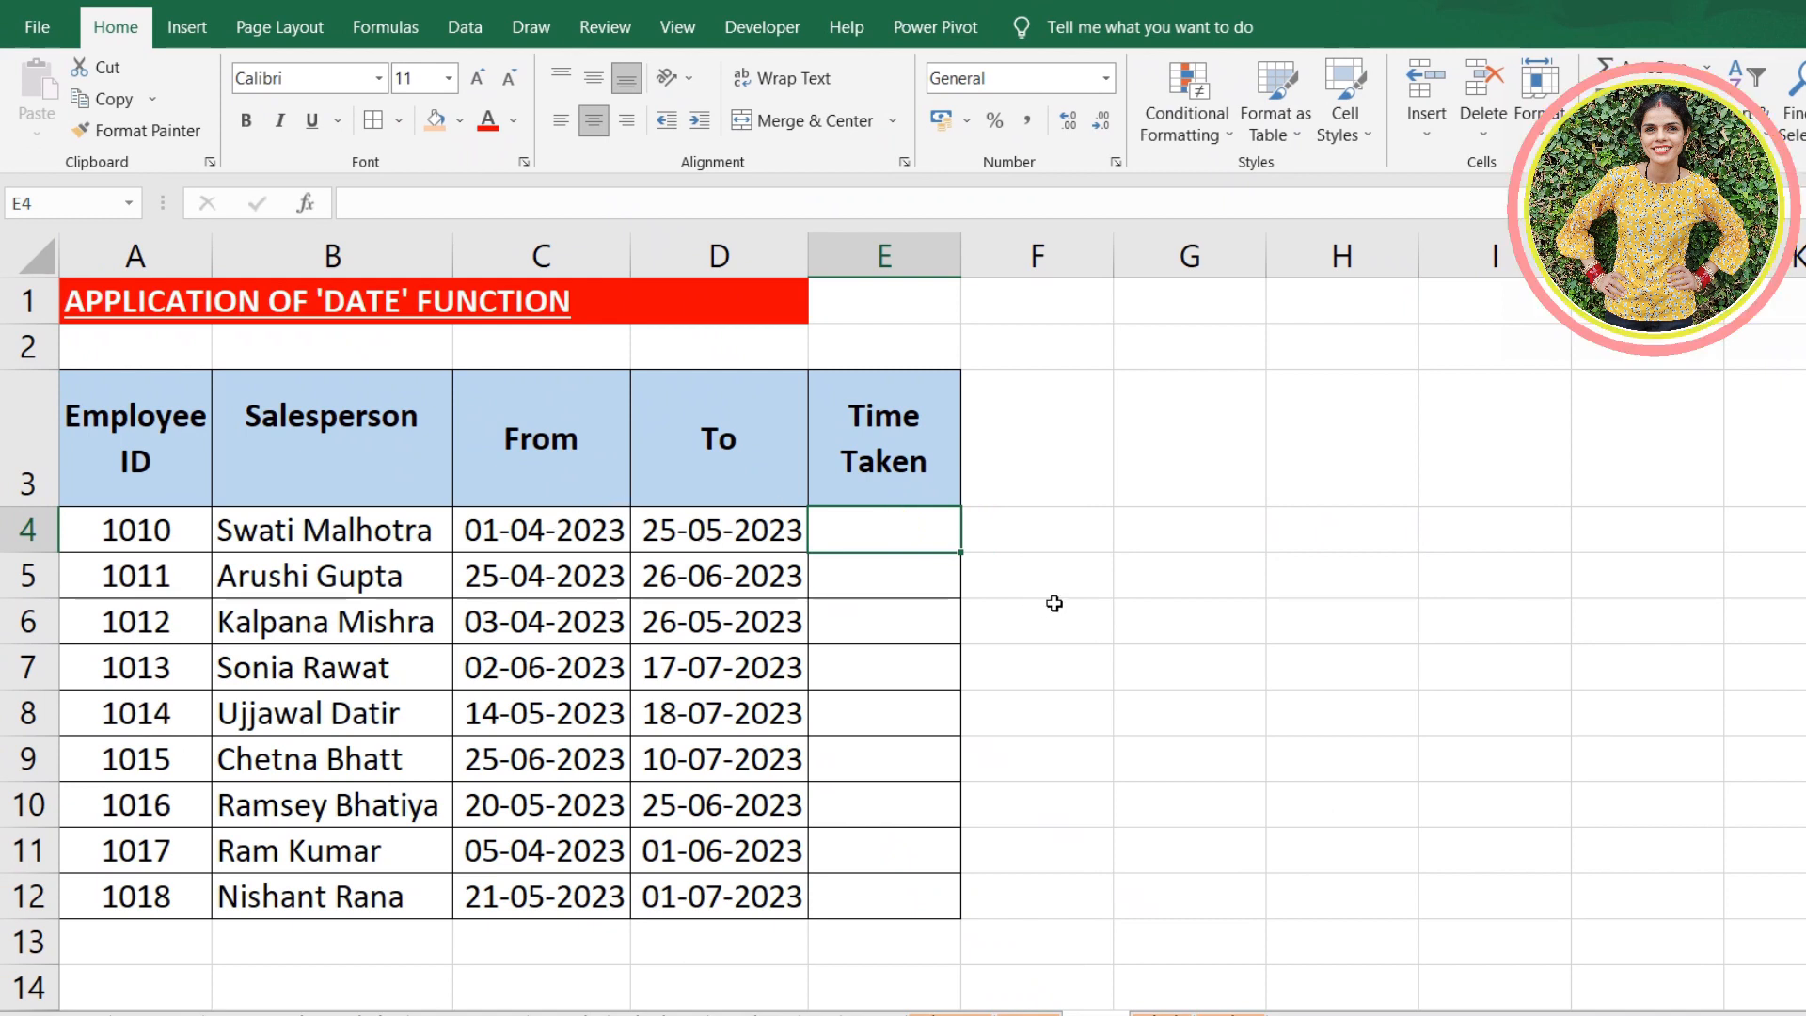
pyautogui.write('=')
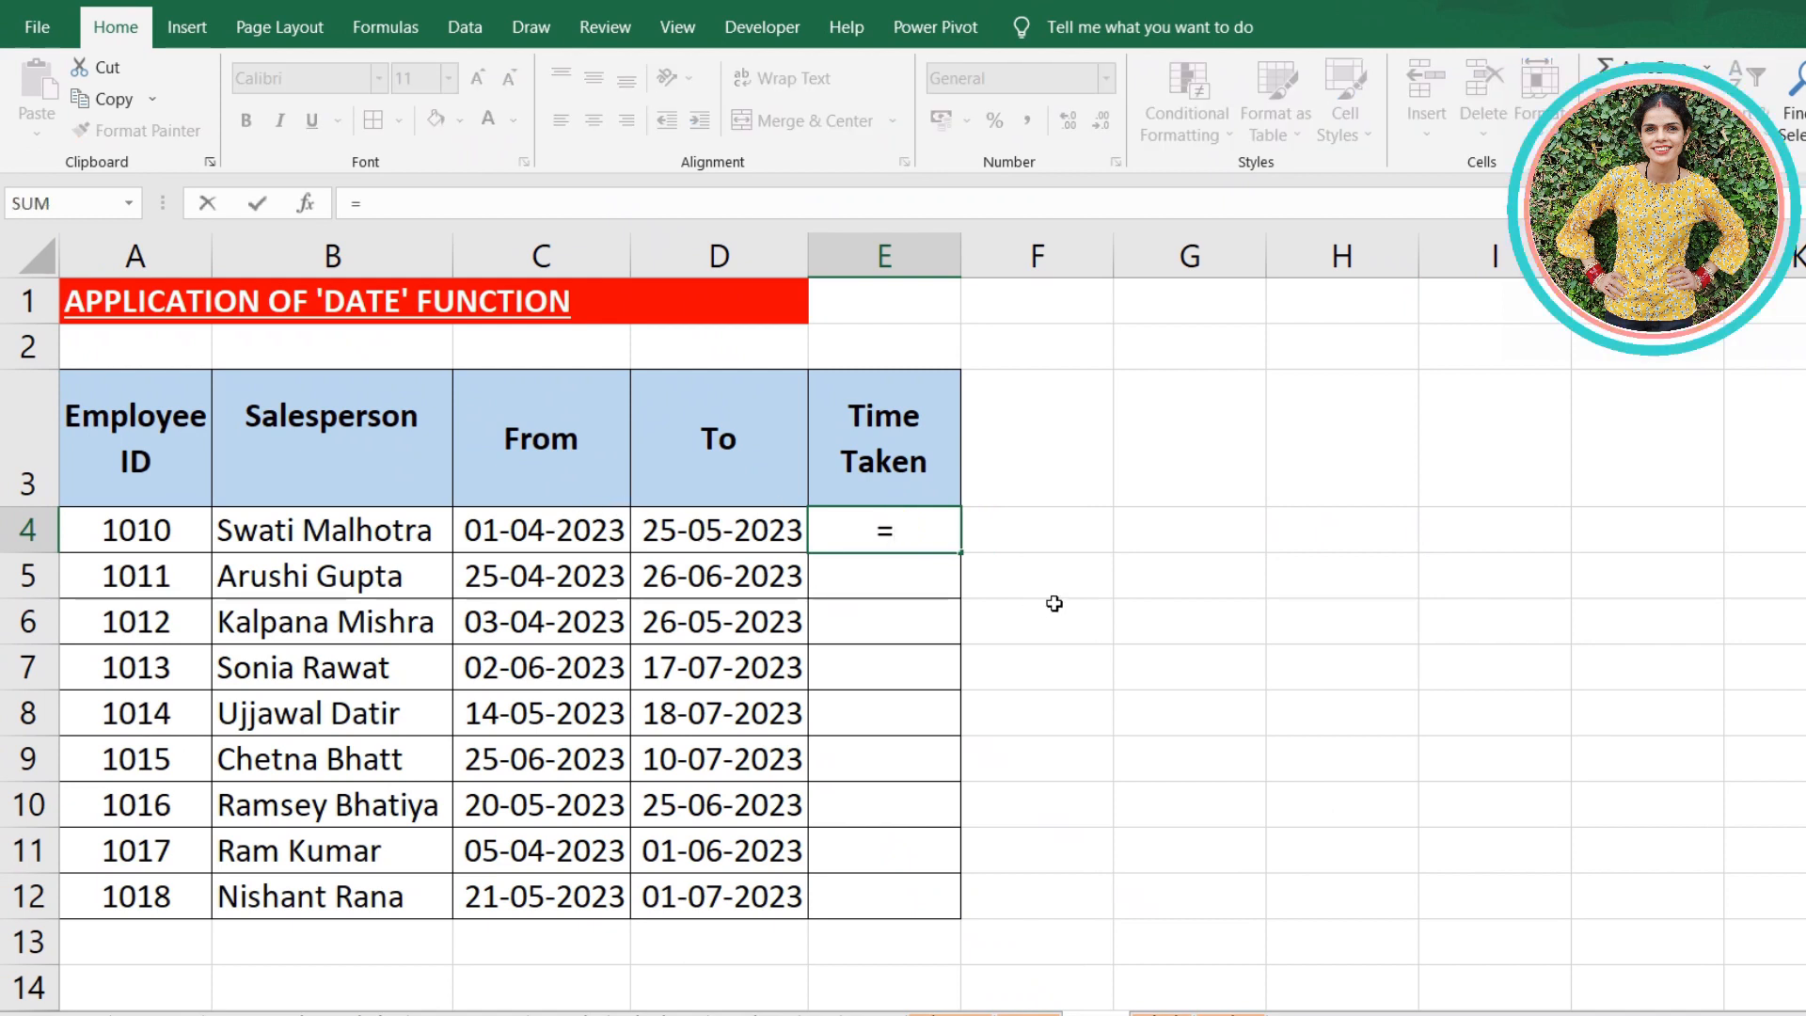
pyautogui.write('days(')
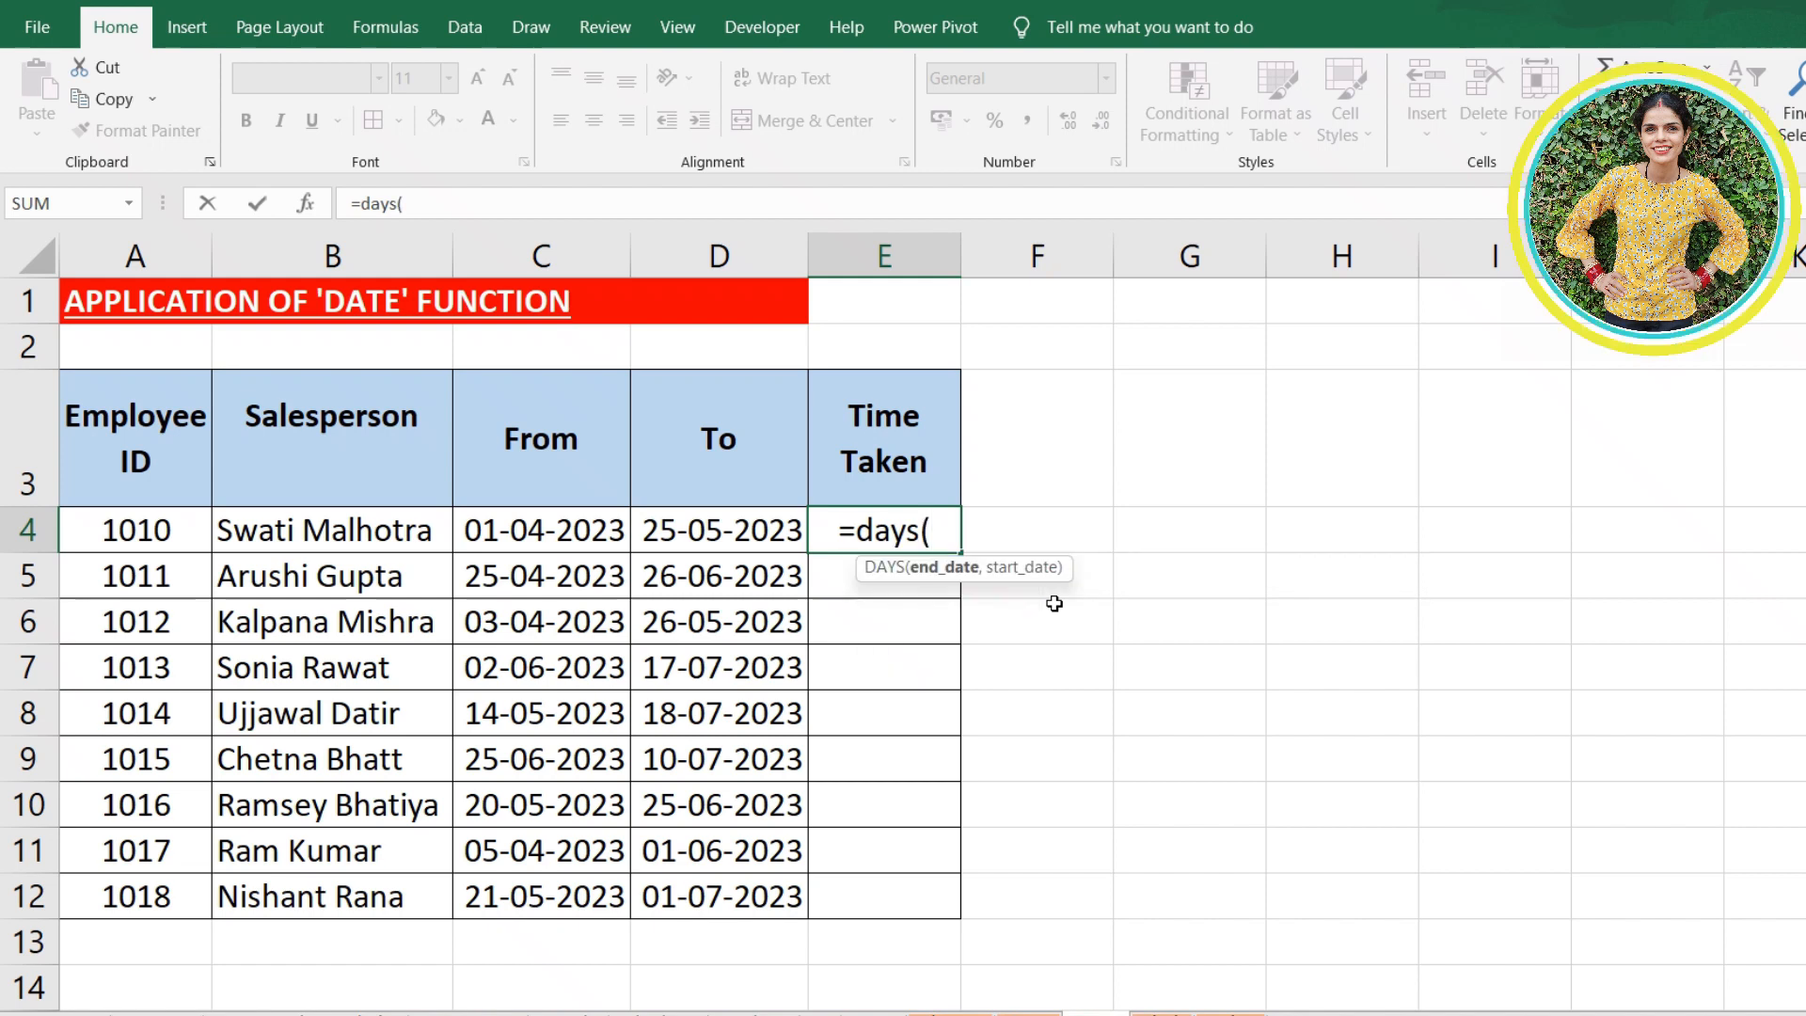
pyautogui.click(710, 520)
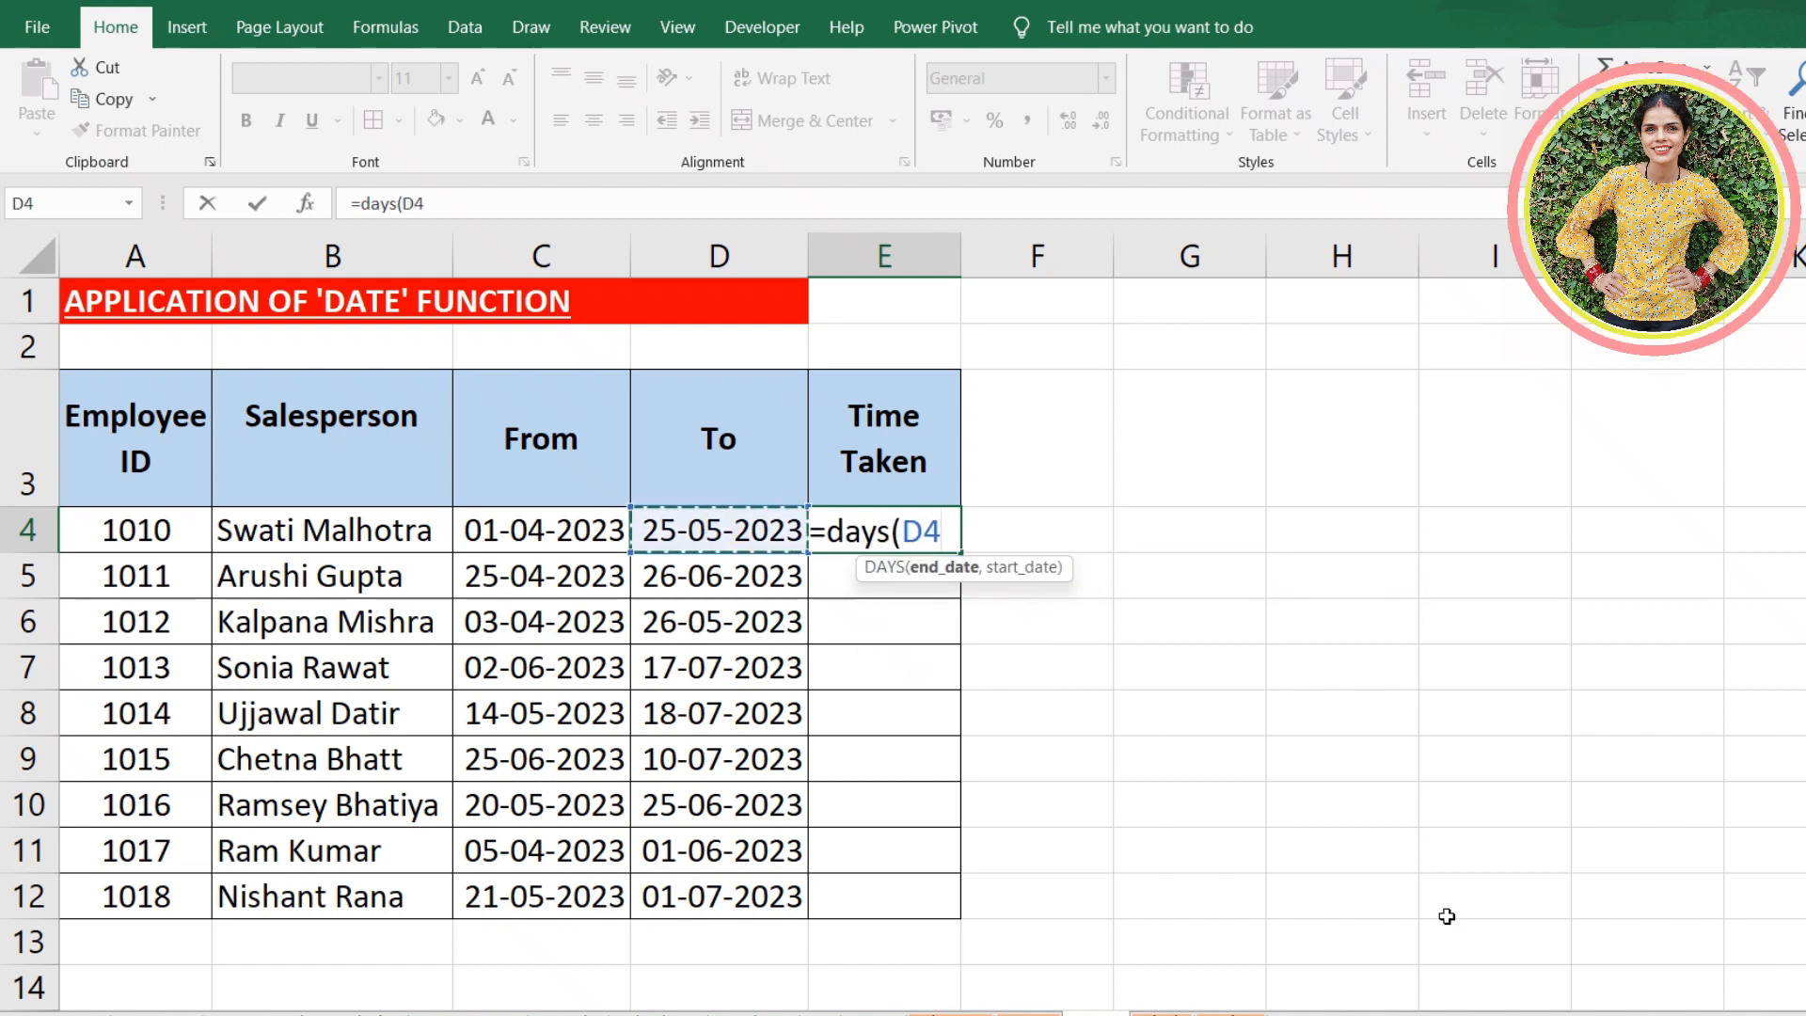
pyautogui.write(',')
pyautogui.click(571, 530)
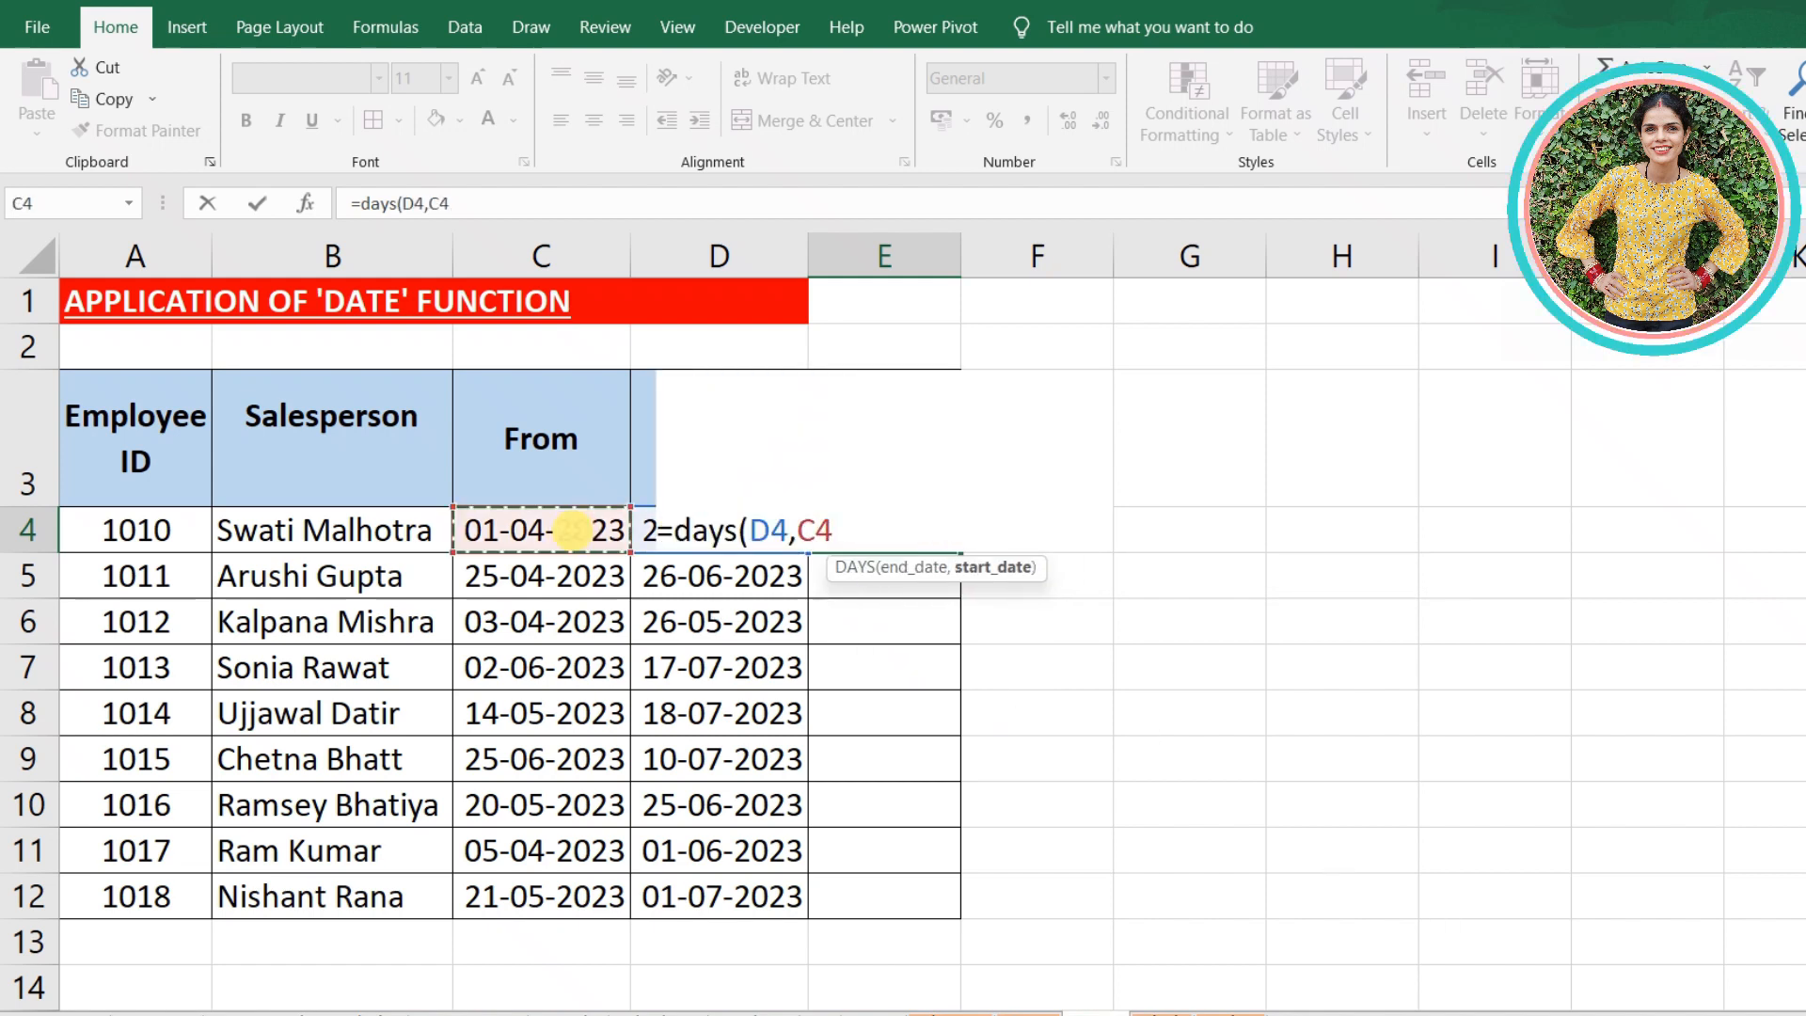
pyautogui.write(')')
pyautogui.press('Return')
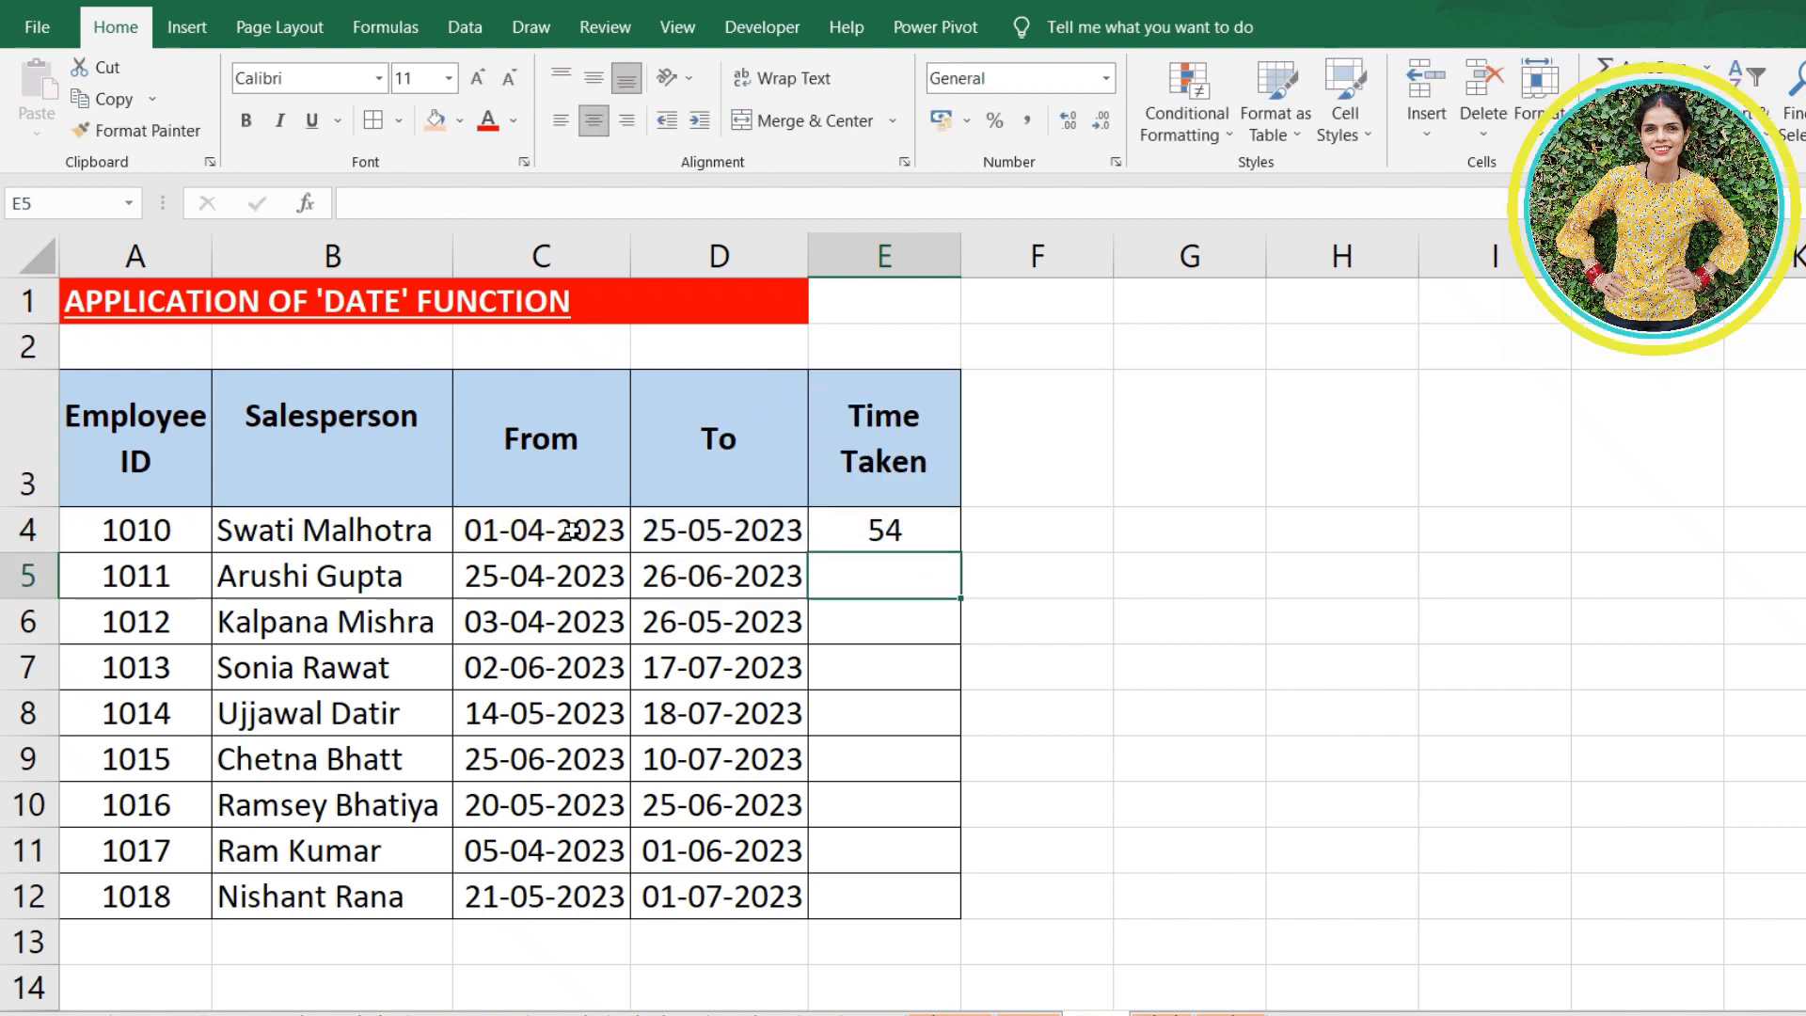
# - Copy the DAYS formula from E4 down the Time Taken column to E12
pyautogui.click(881, 527)
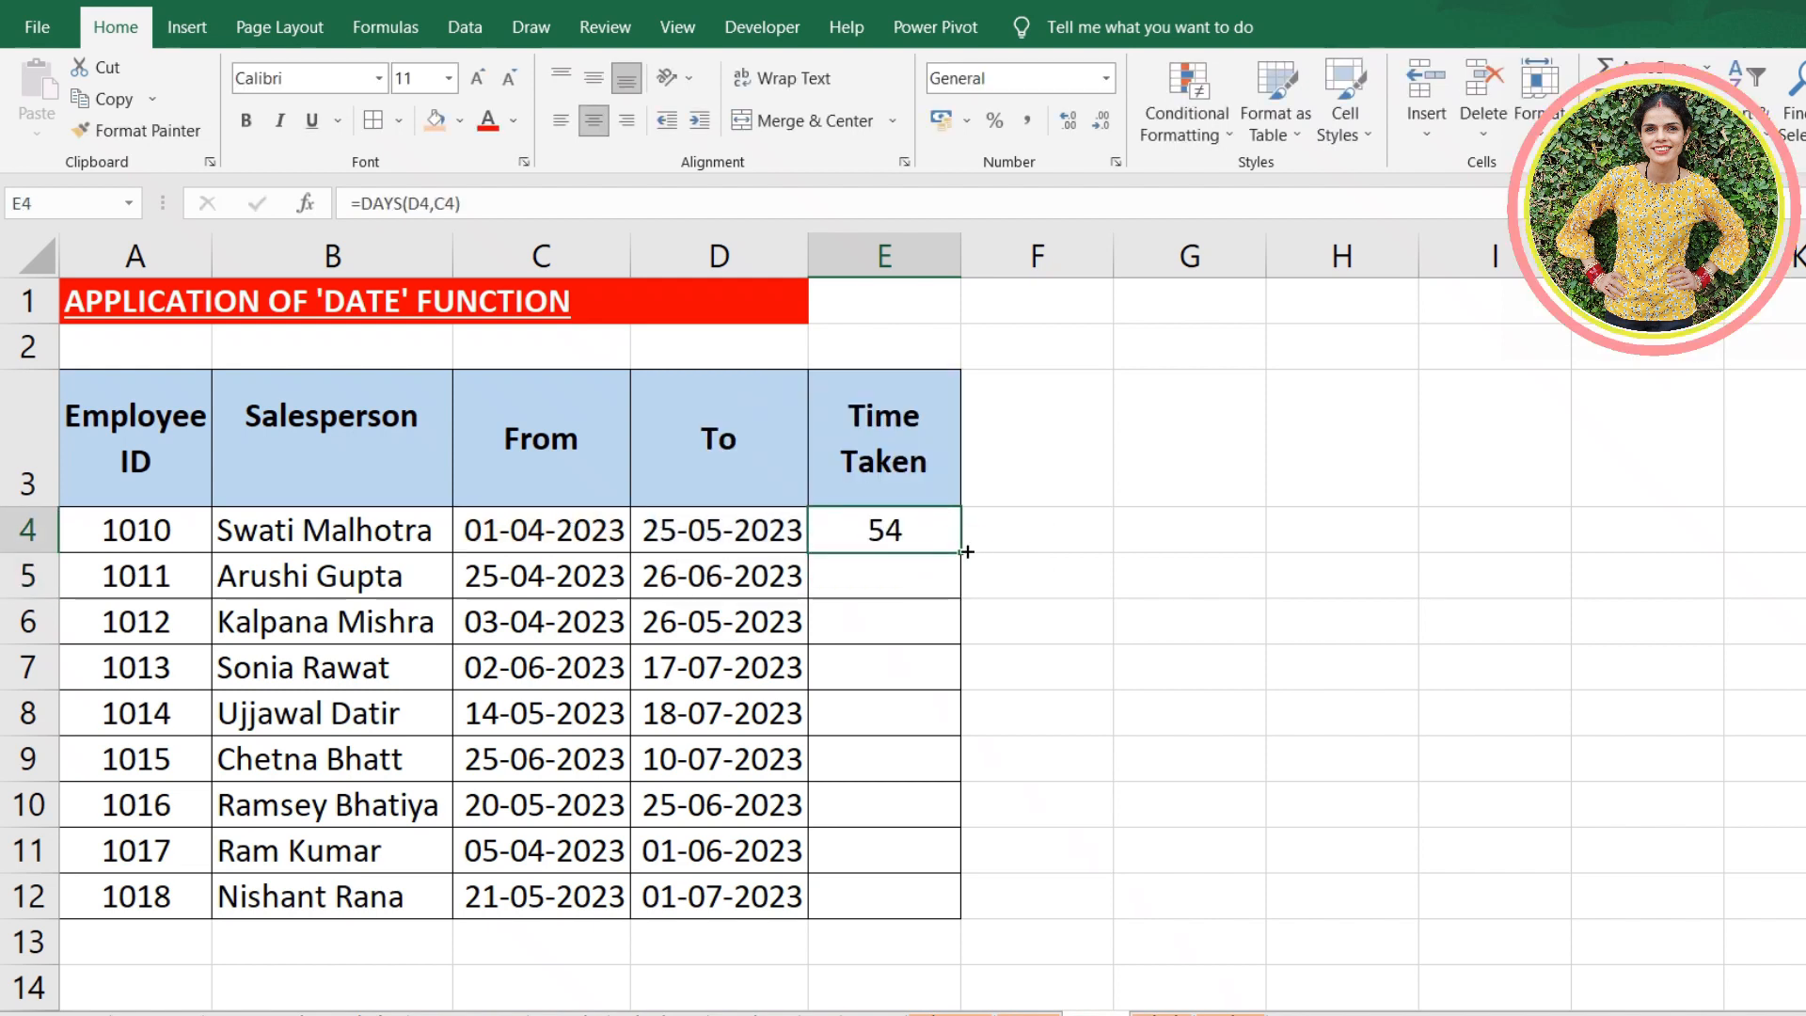
pyautogui.doubleClick(967, 551)
pyautogui.click(1165, 500)
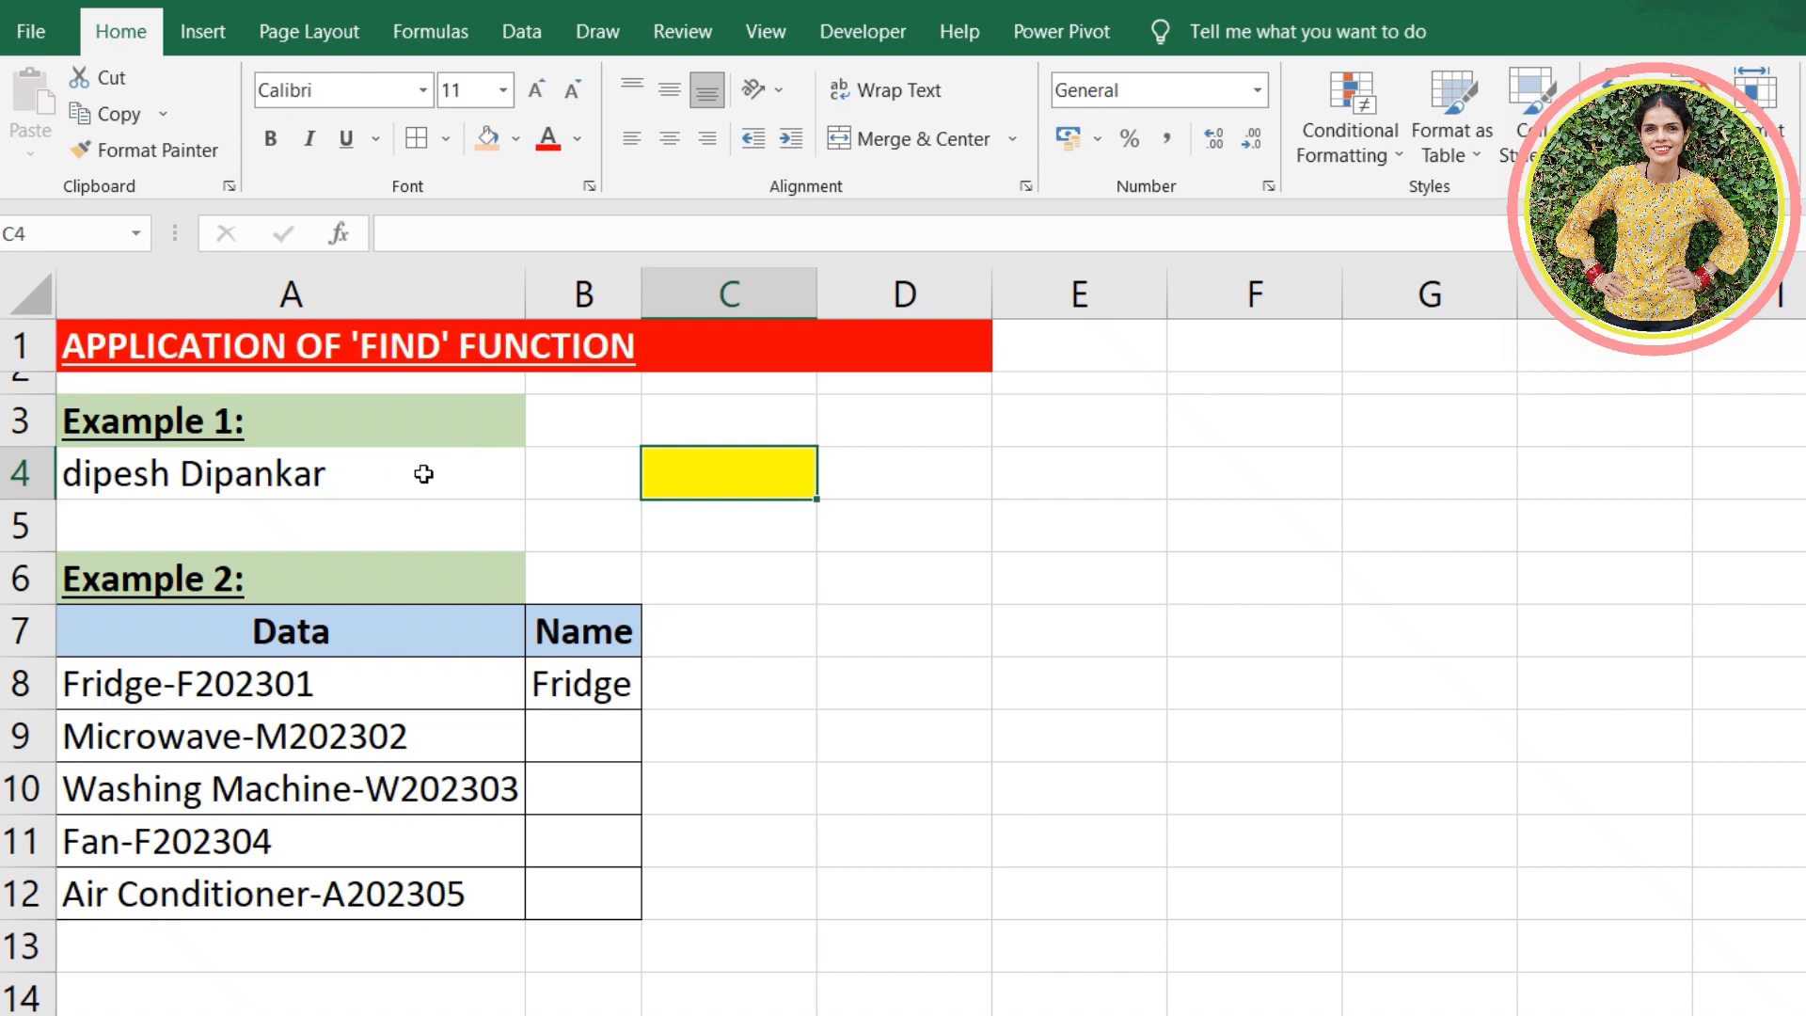
# - Enter a FIND formula in the yellow cell C4 that locates "p" within the text in A4
pyautogui.click(423, 467)
pyautogui.click(759, 467)
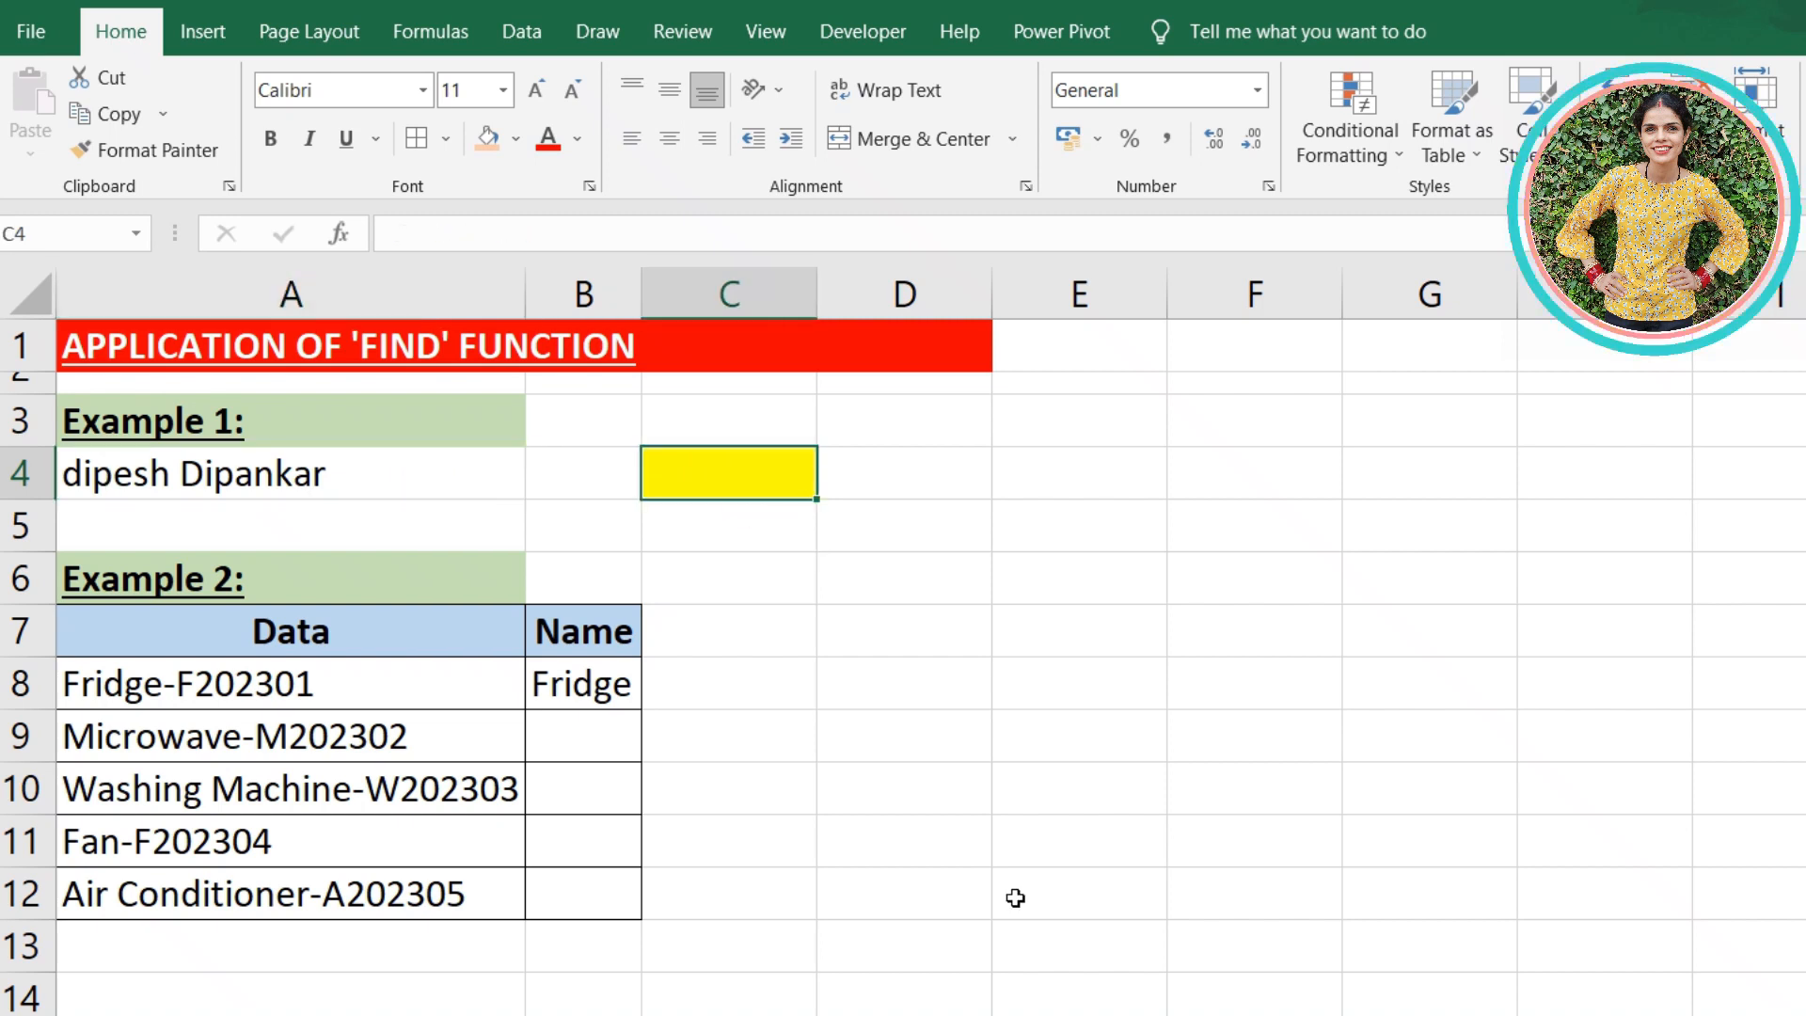
pyautogui.write('=fi')
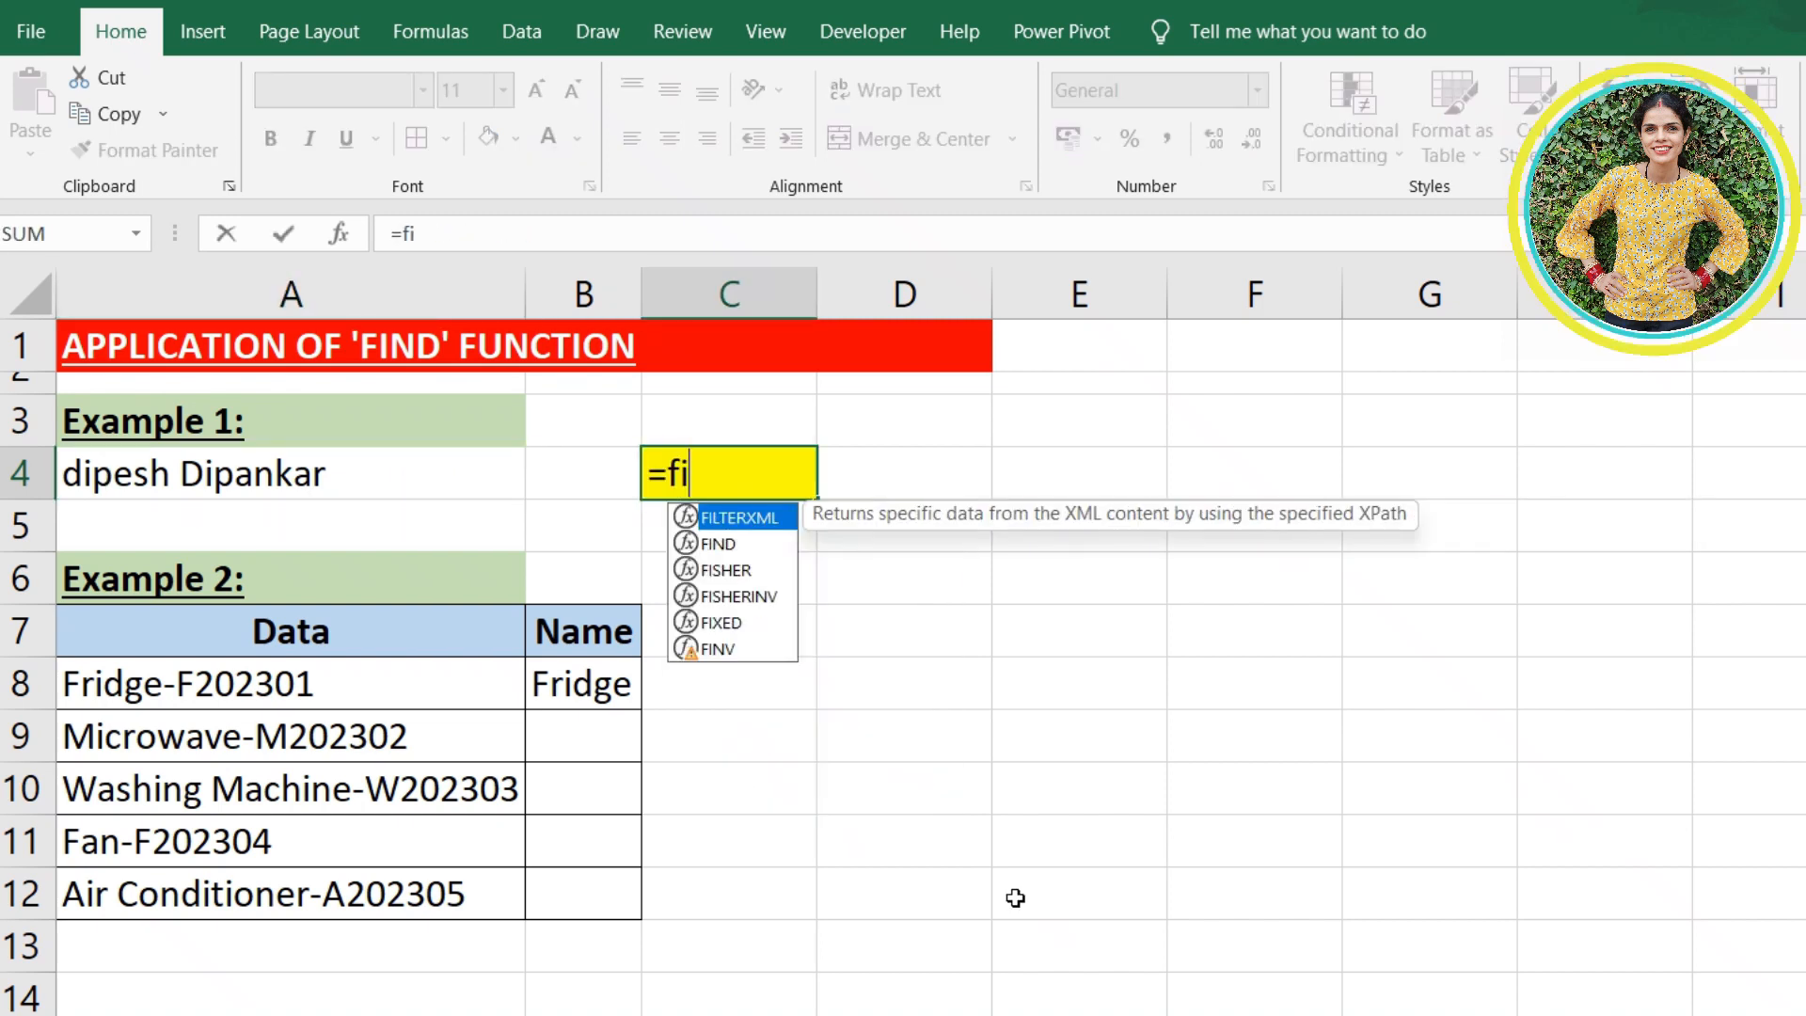
pyautogui.write('nd(')
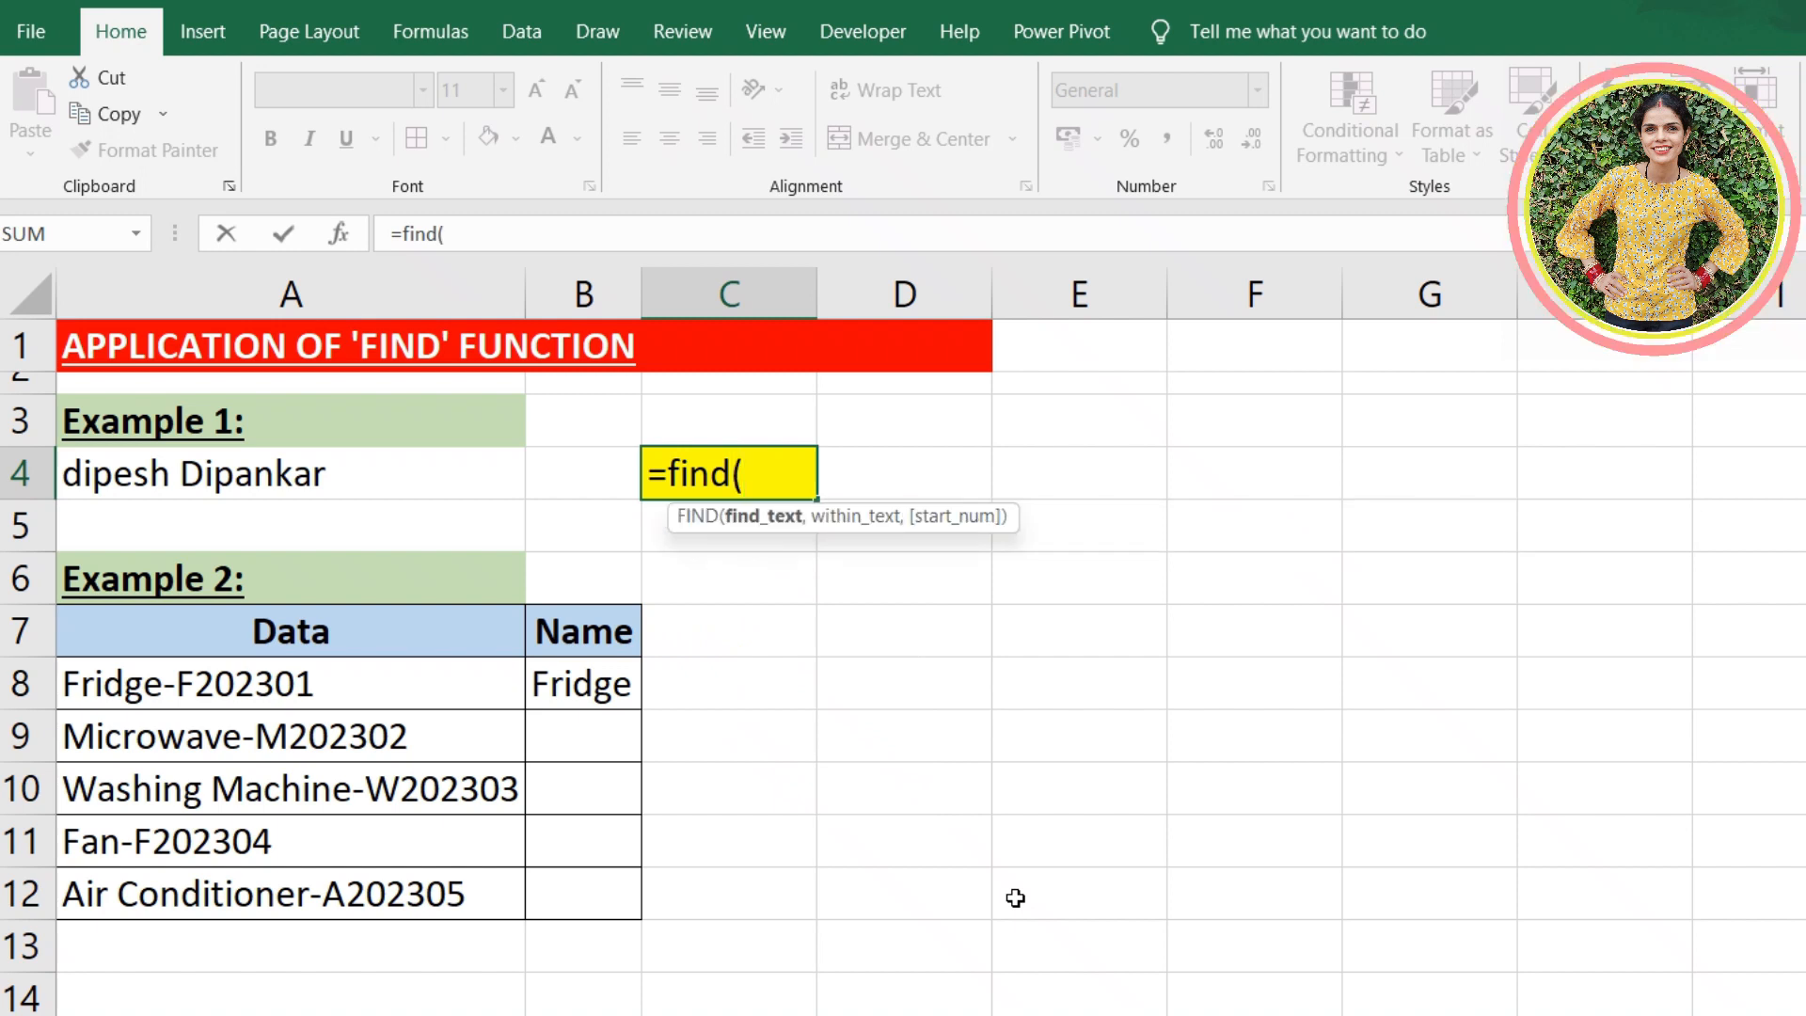
pyautogui.write('"')
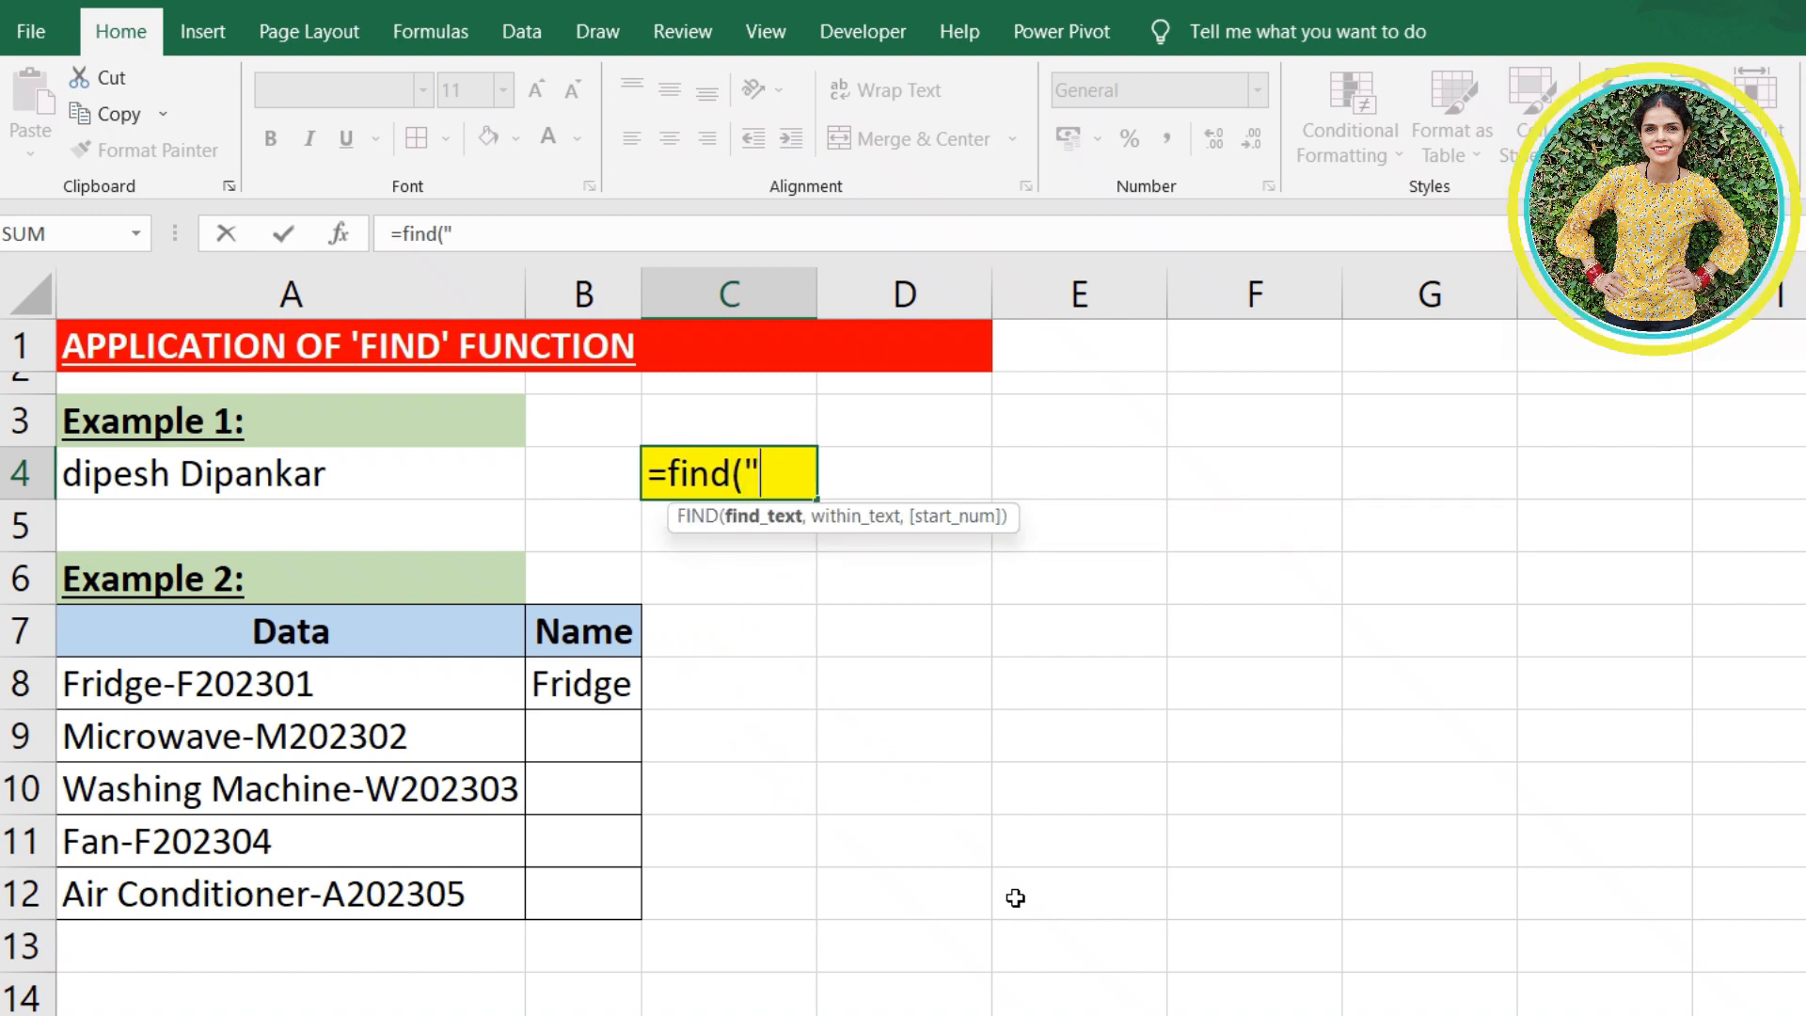
pyautogui.write('p",')
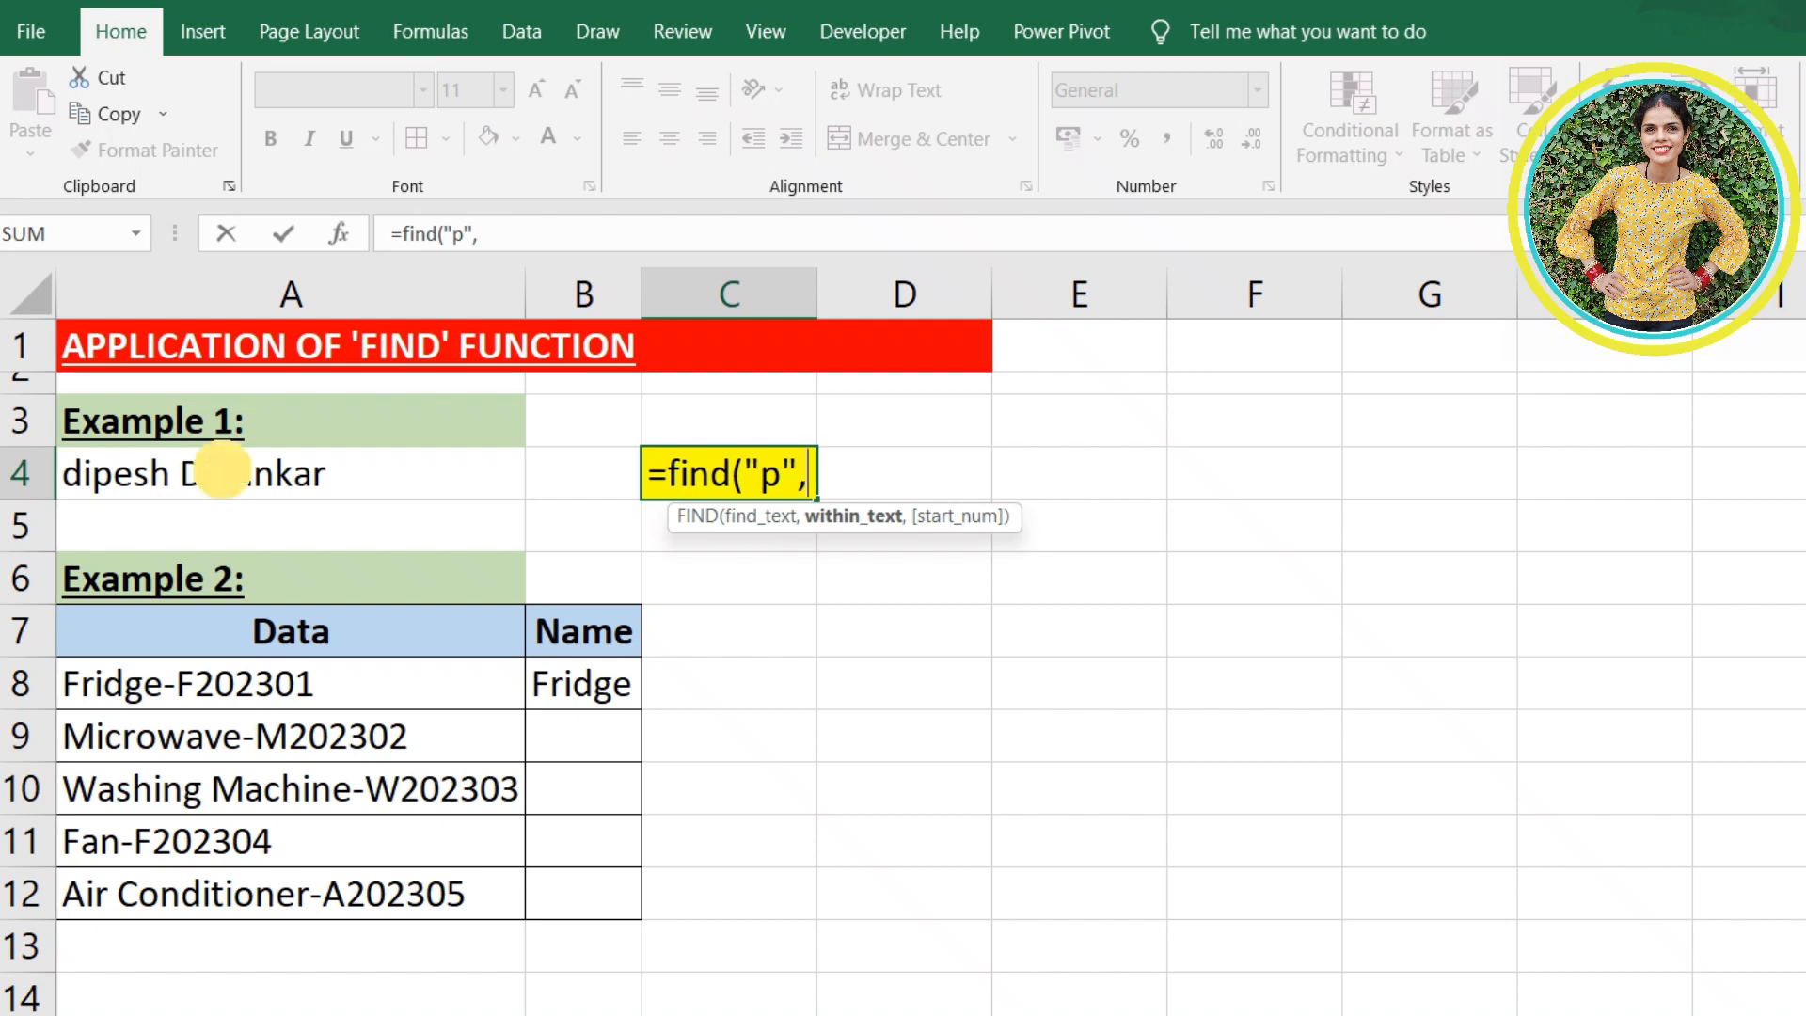
pyautogui.click(231, 473)
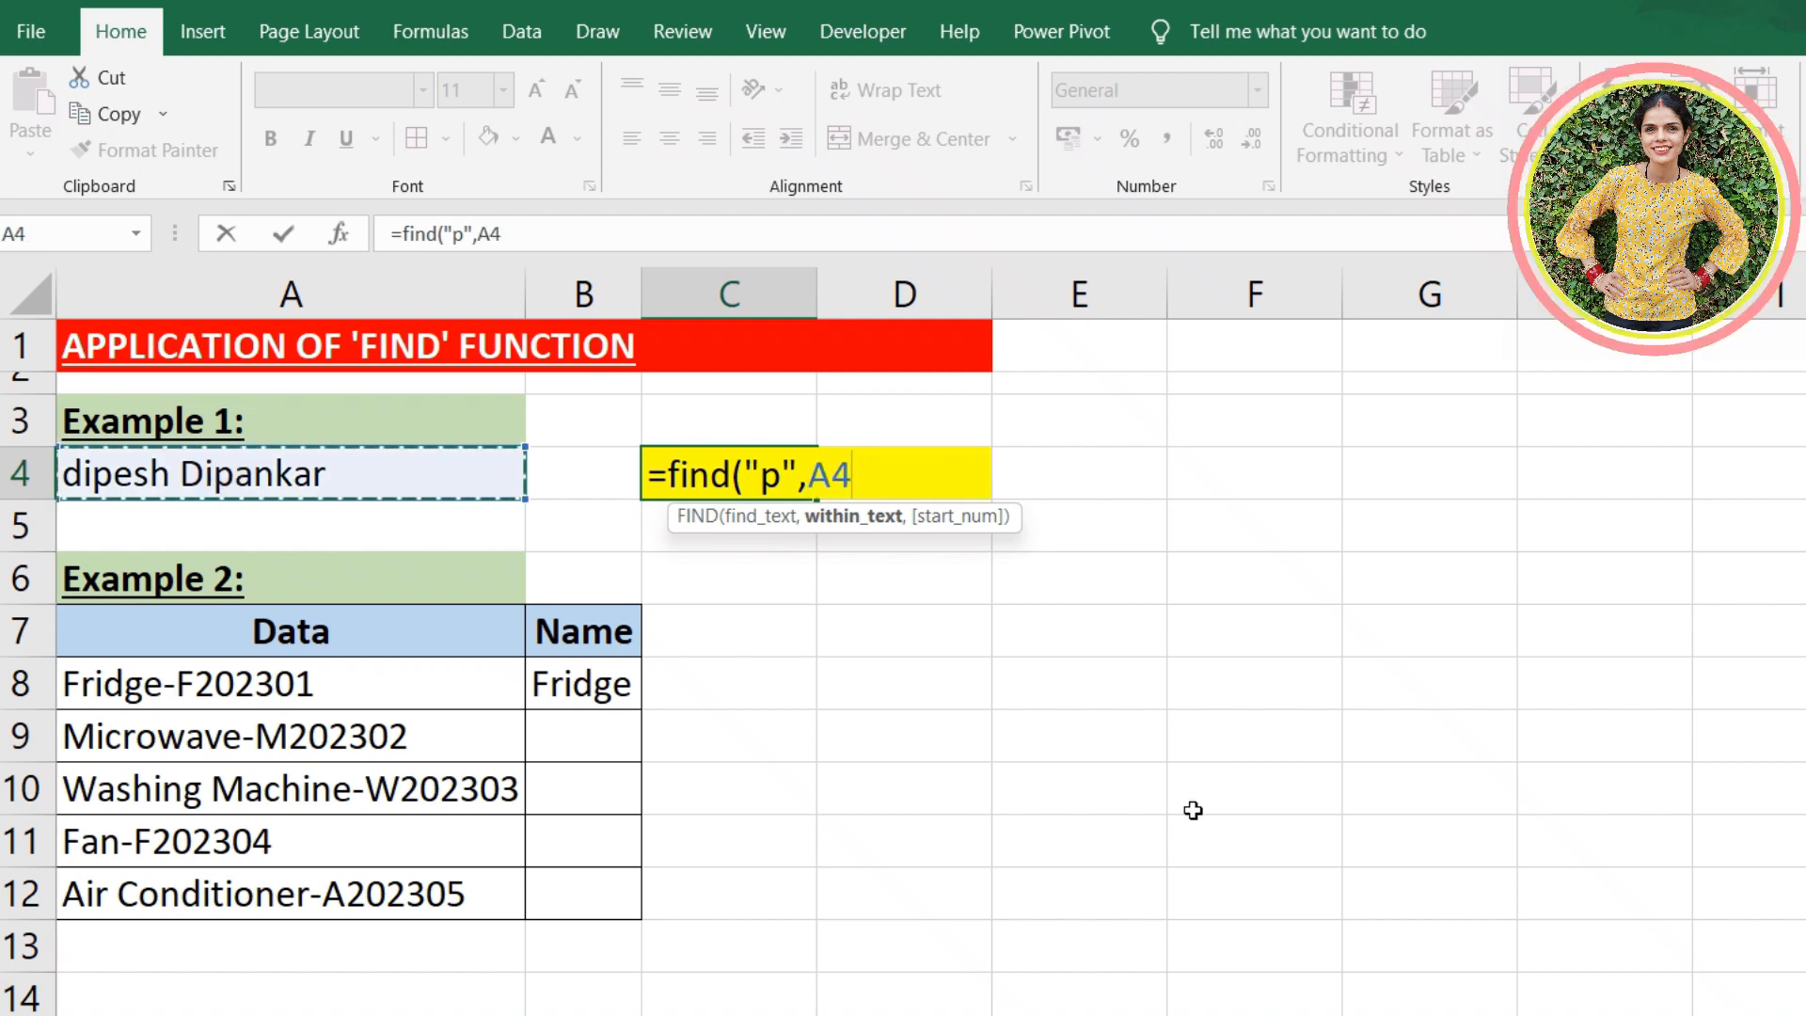
pyautogui.write(')')
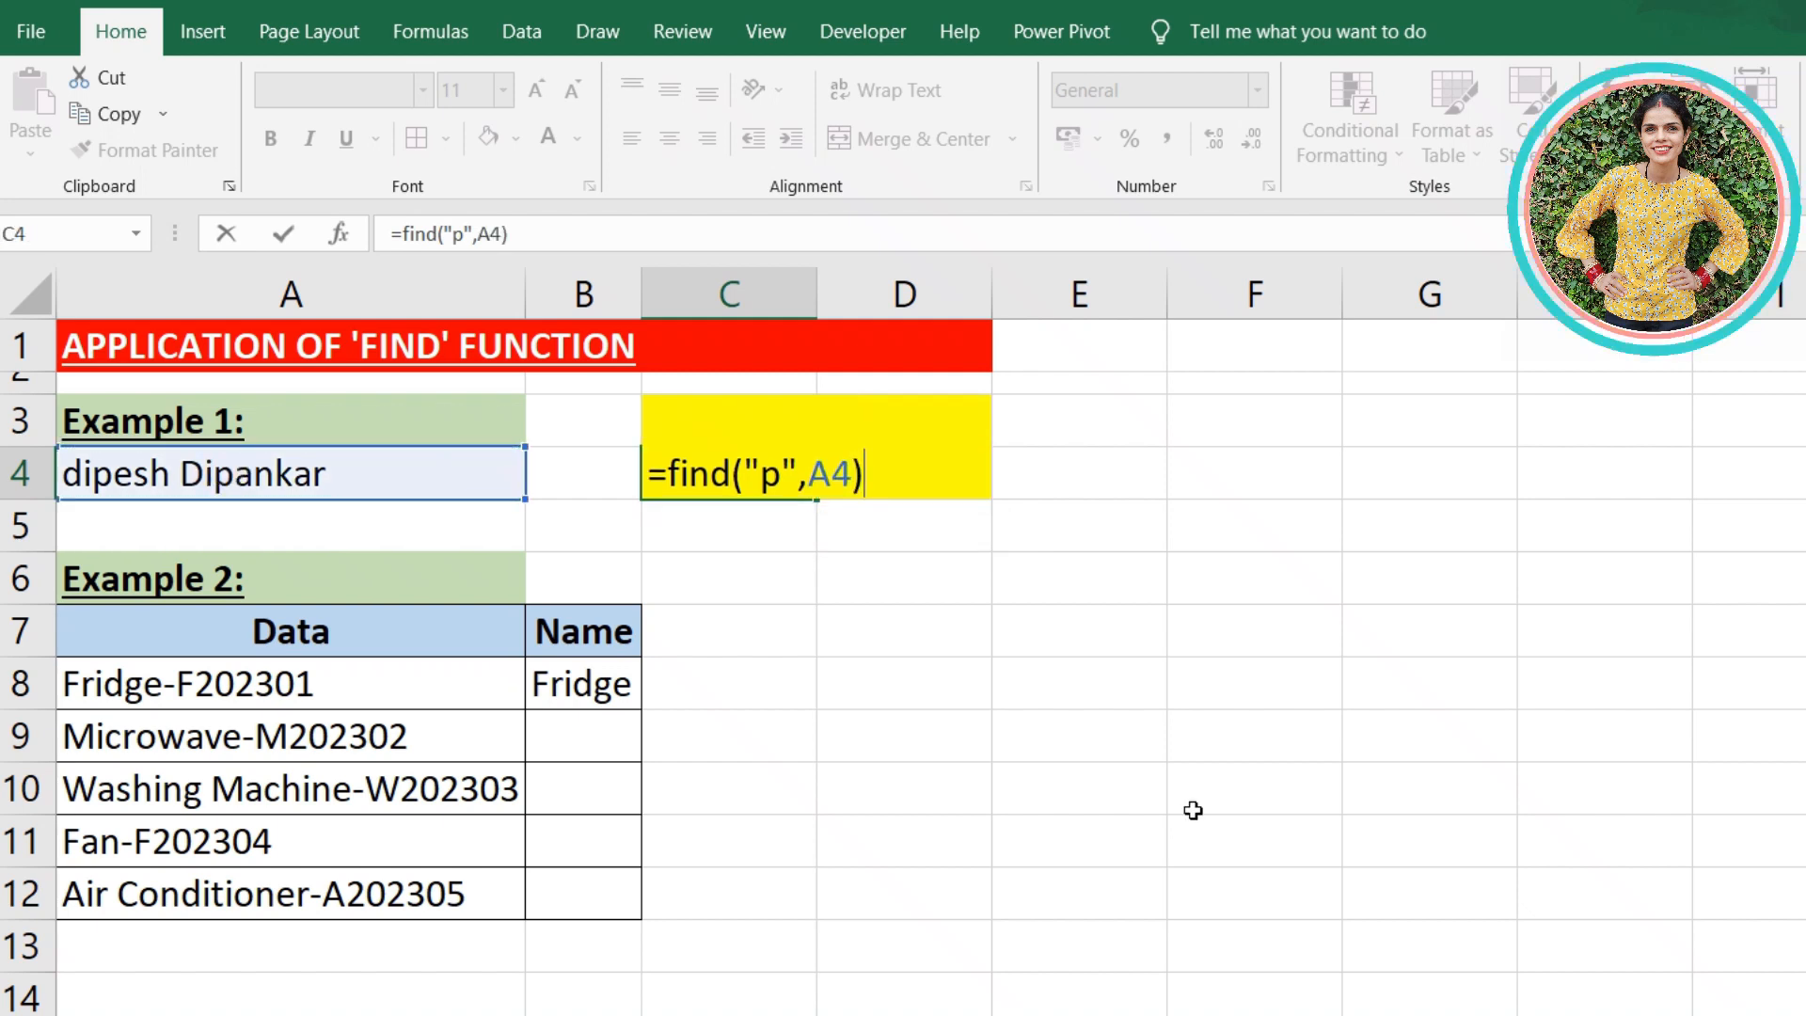
pyautogui.press('Return')
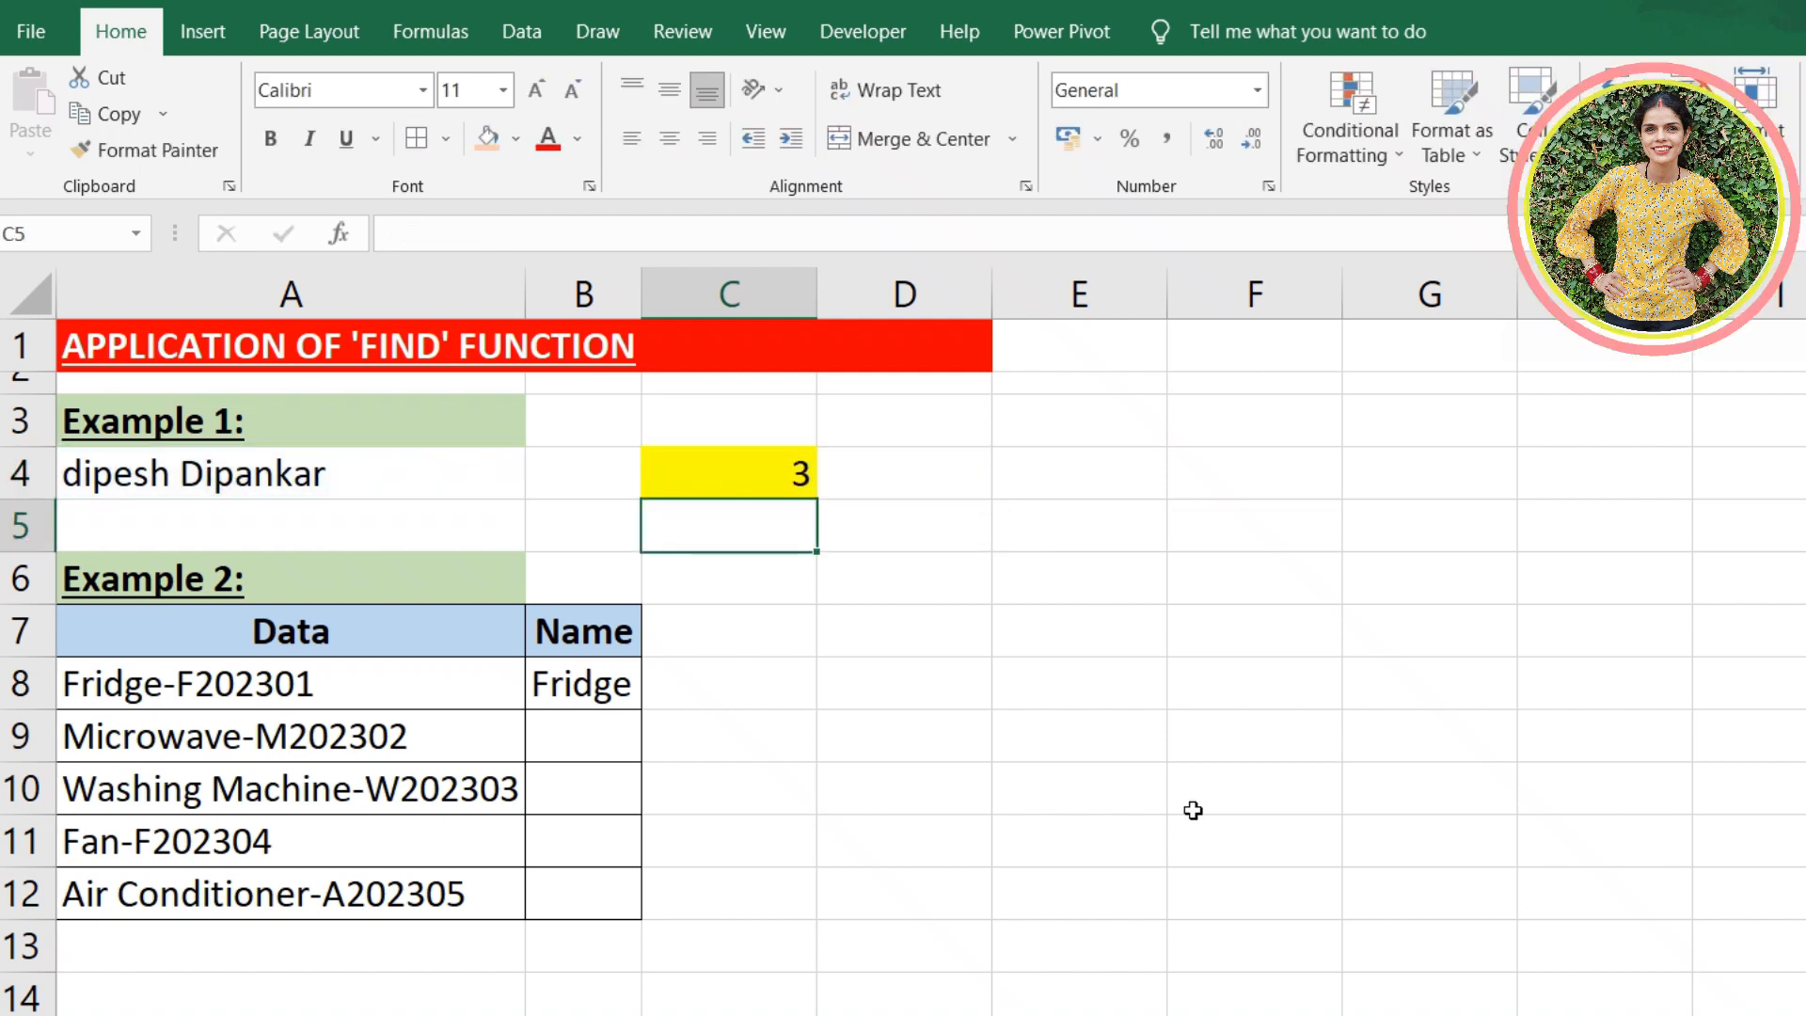
pyautogui.click(720, 471)
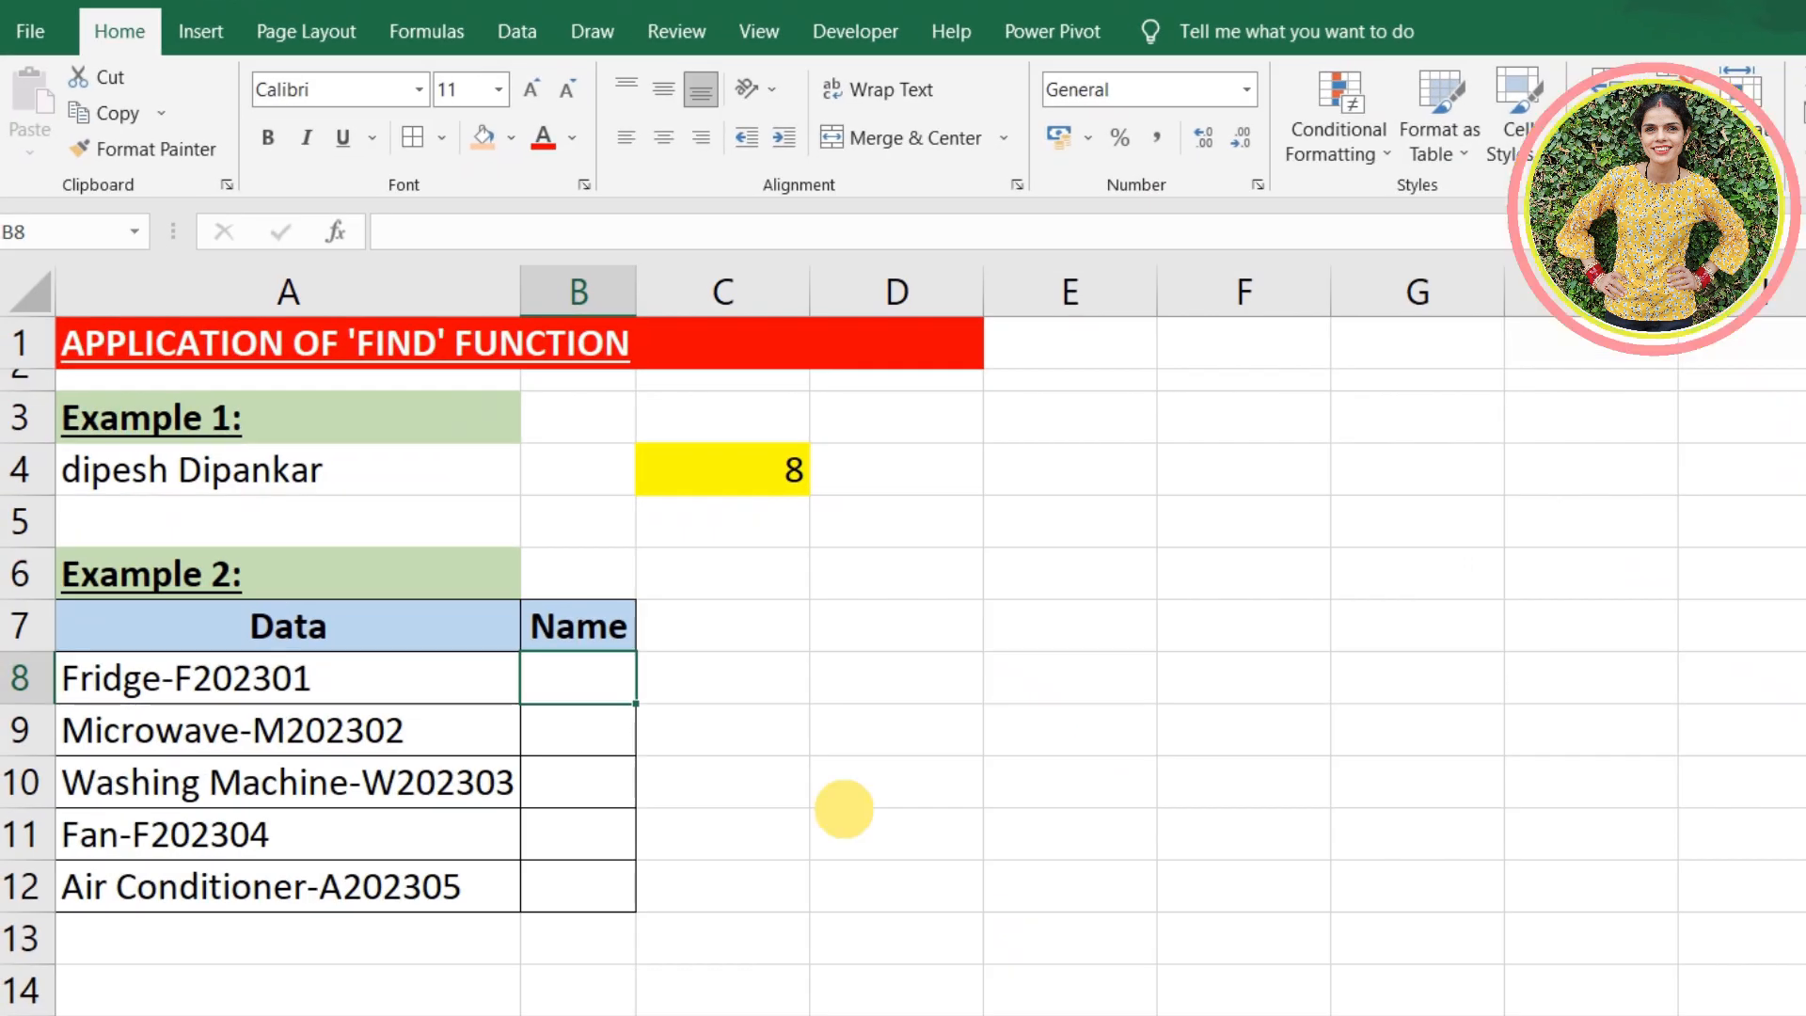
# - Begin a MID formula in the Name cell B8 with A8 as the text and 1 as the start number
pyautogui.click(845, 813)
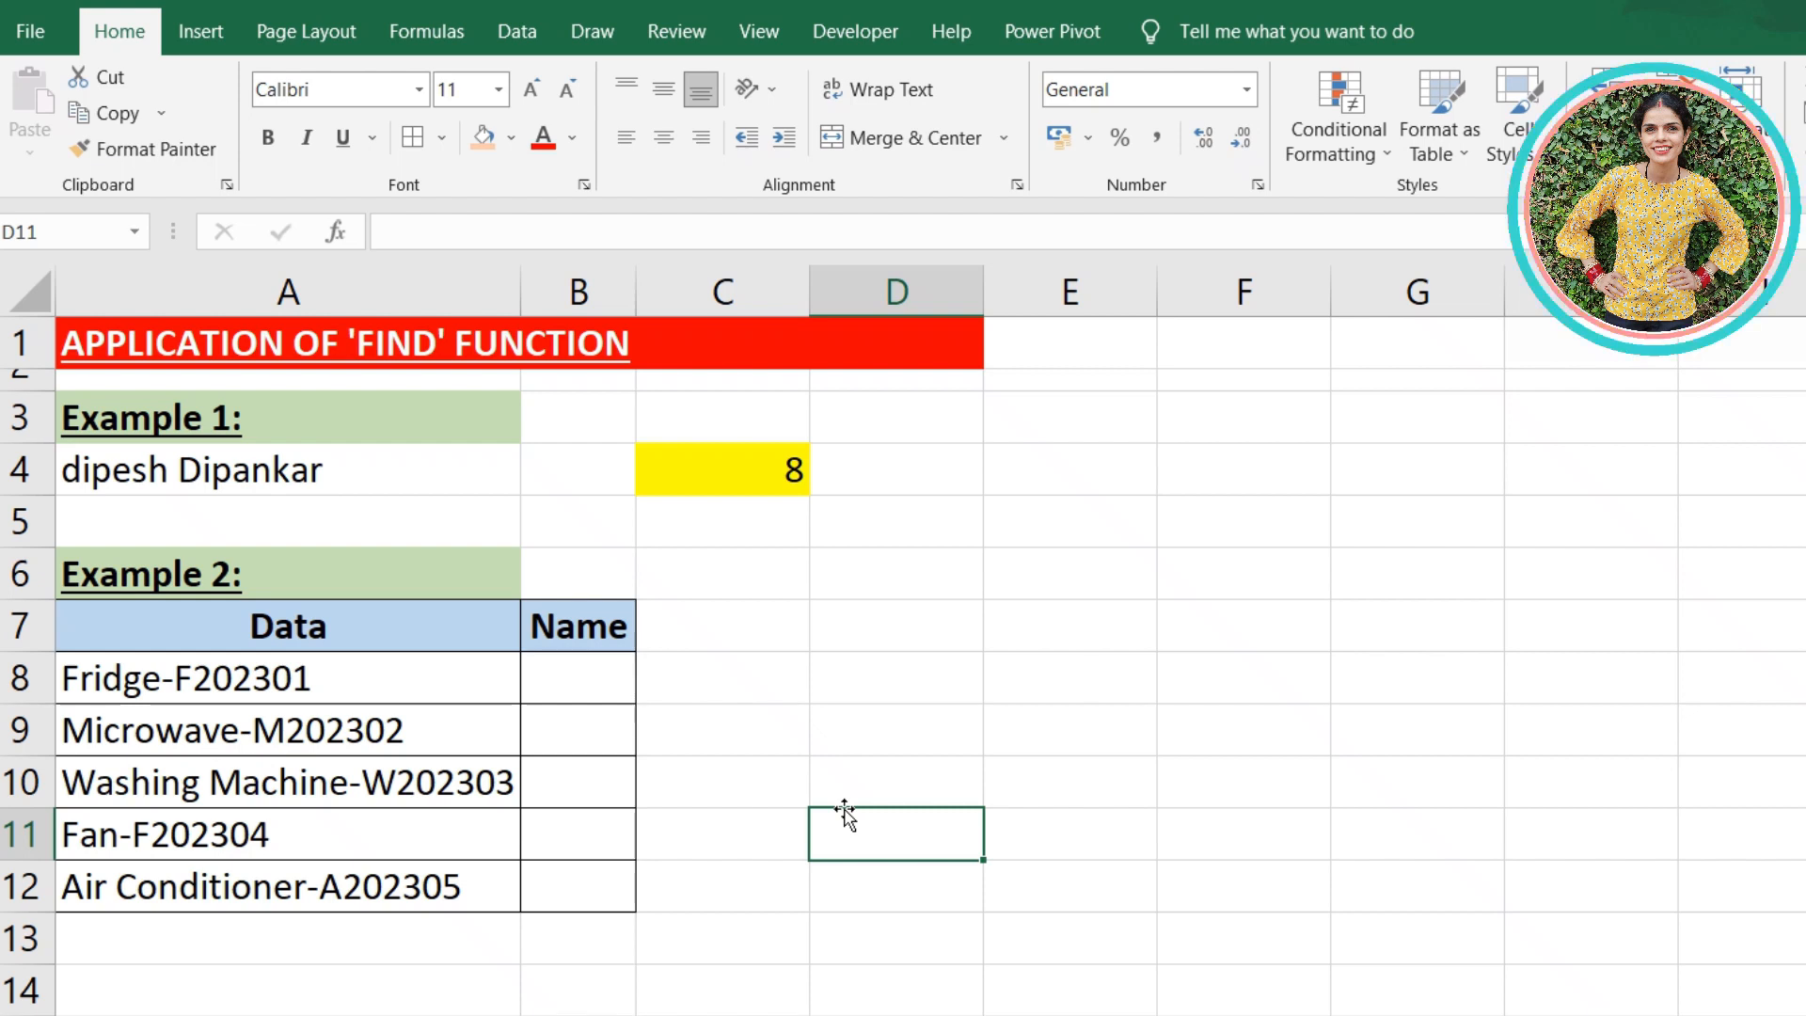
pyautogui.click(536, 680)
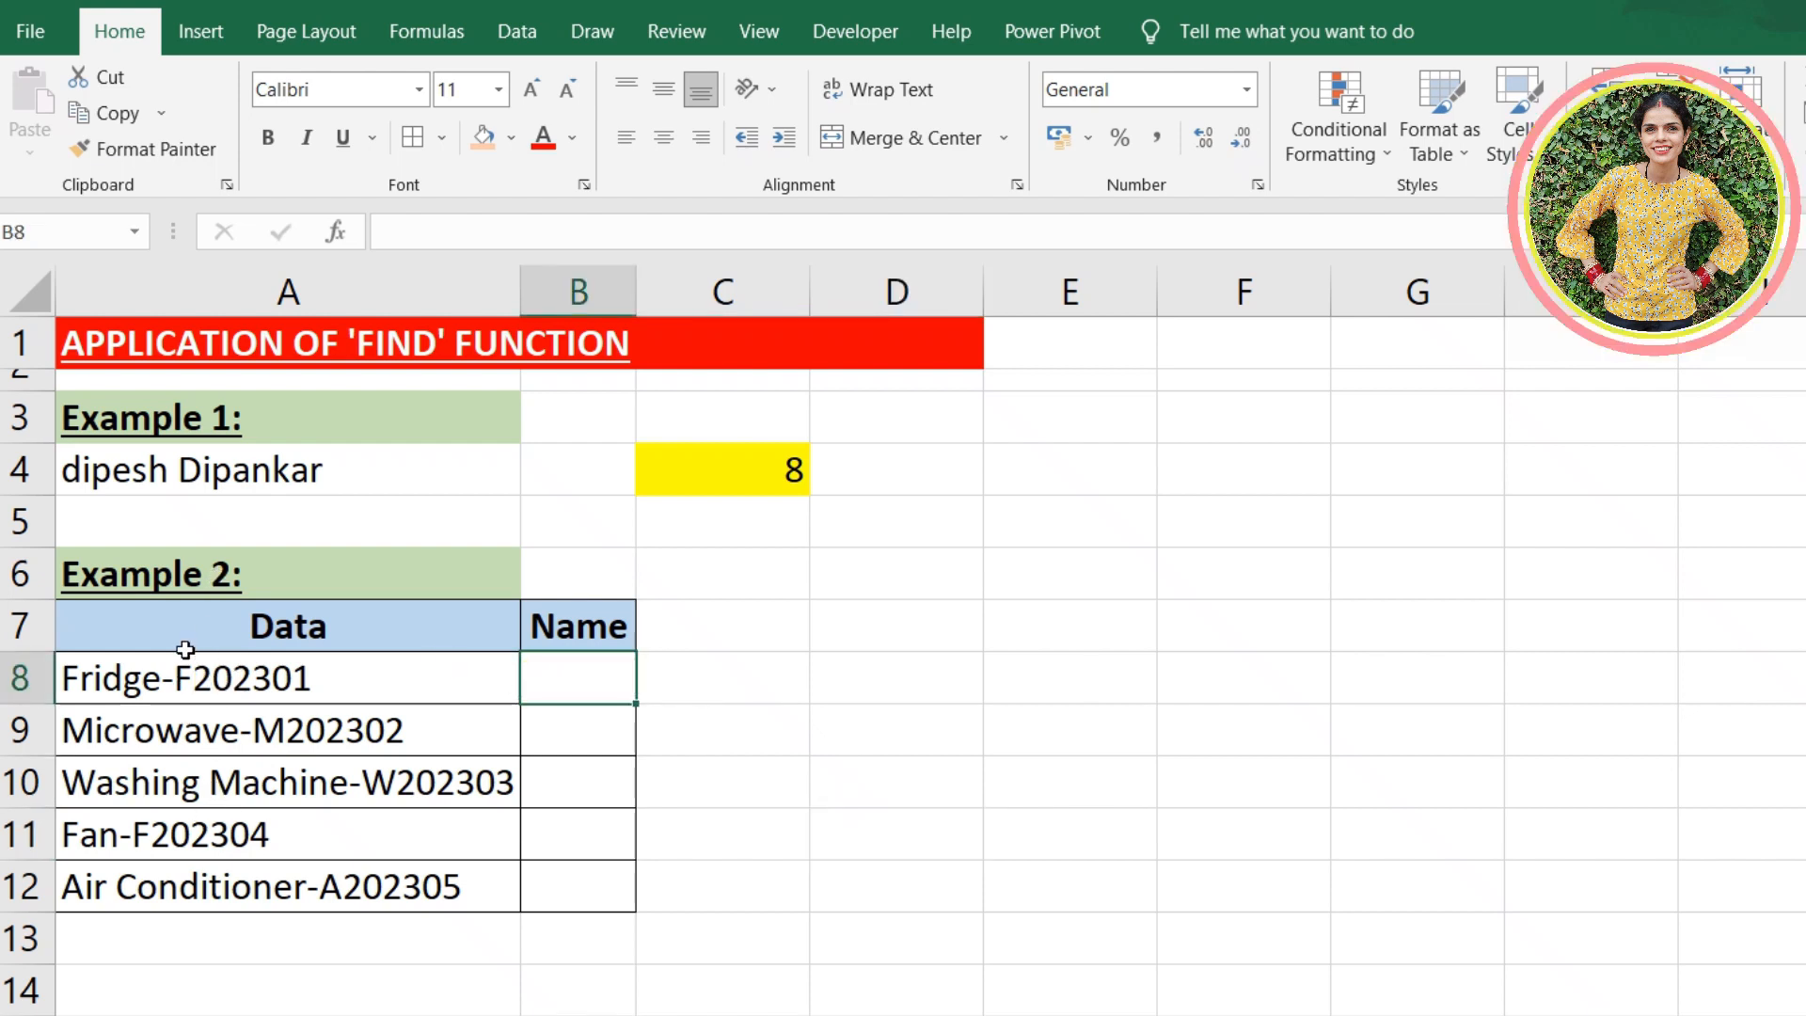
pyautogui.moveTo(181, 626); pyautogui.dragTo(156, 889)
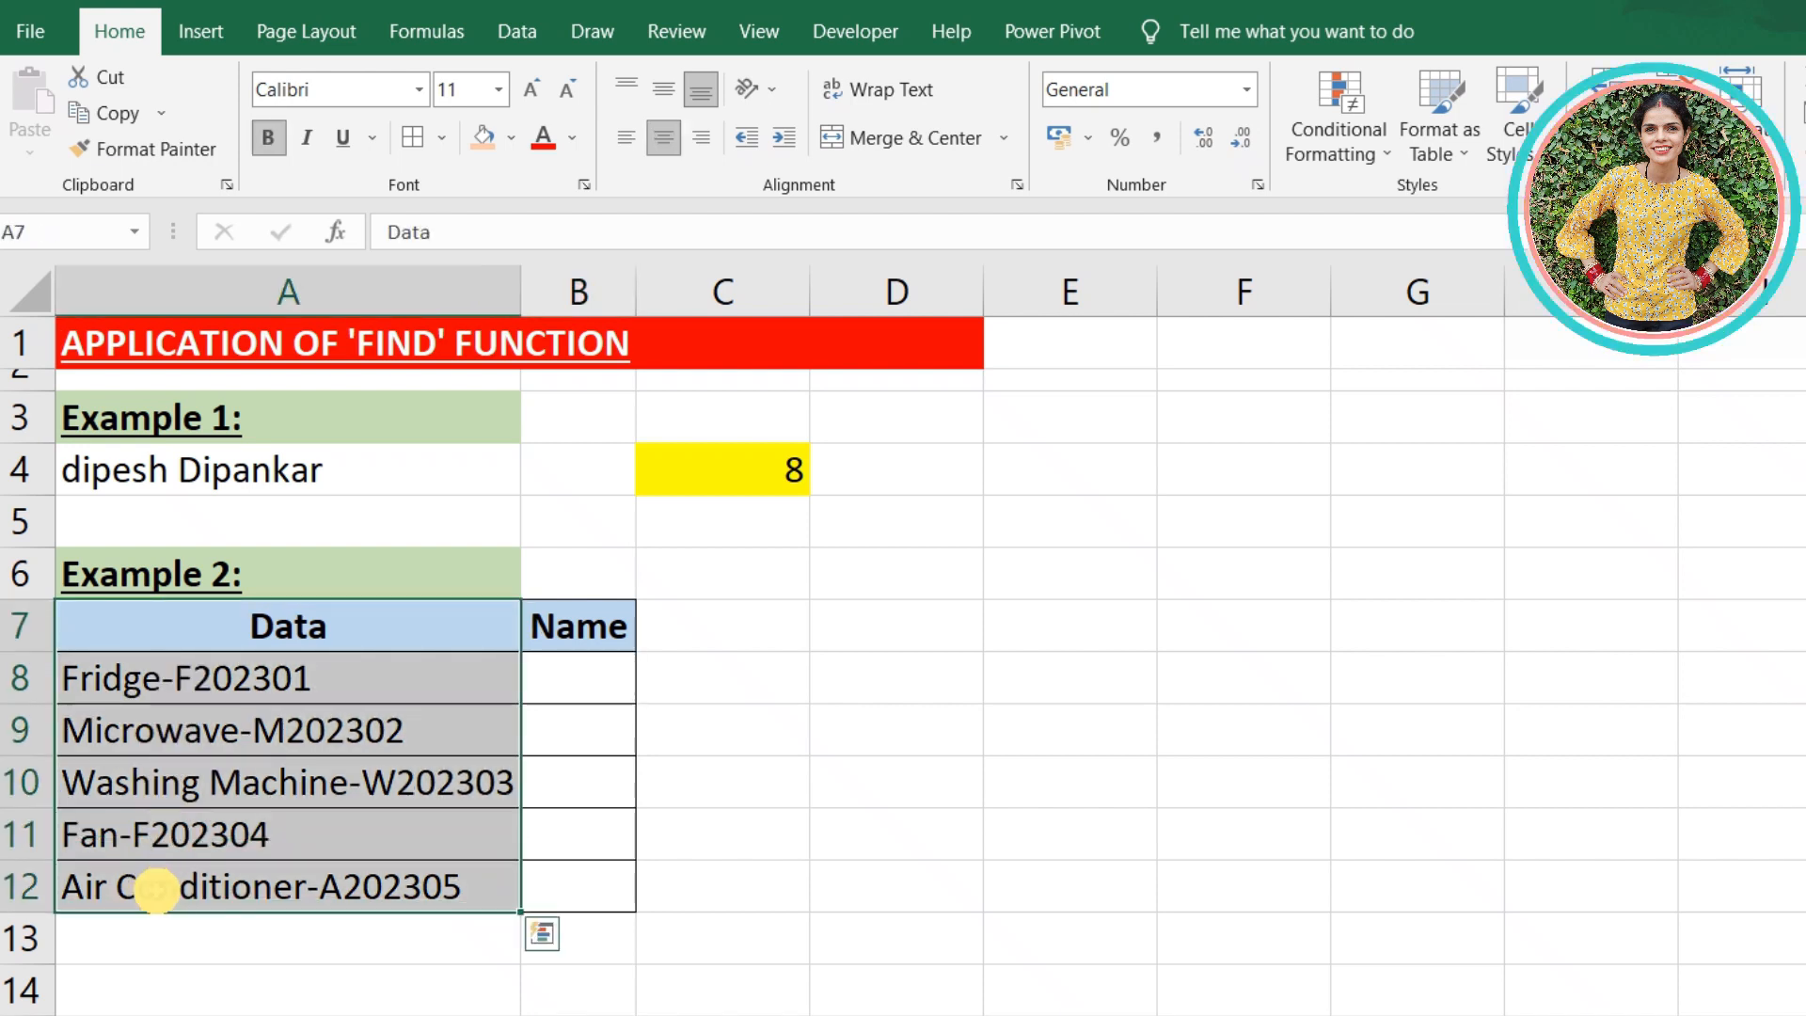
pyautogui.click(581, 686)
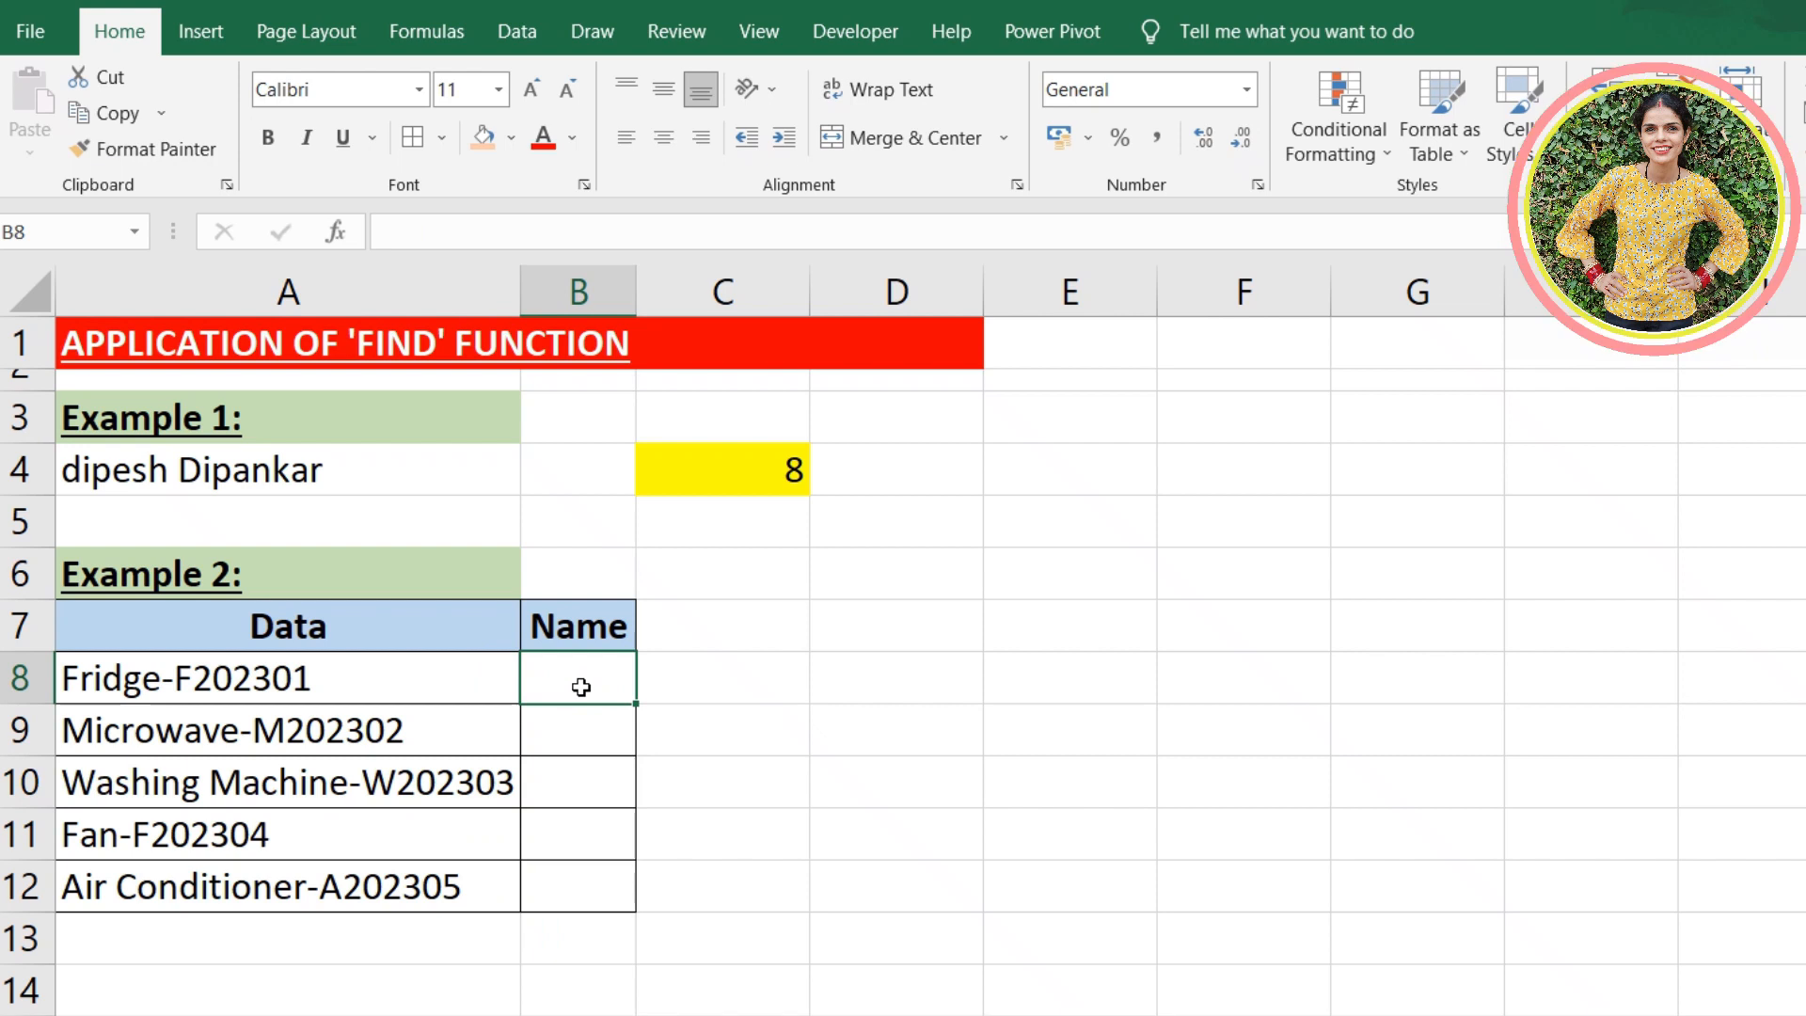
pyautogui.write('=mid')
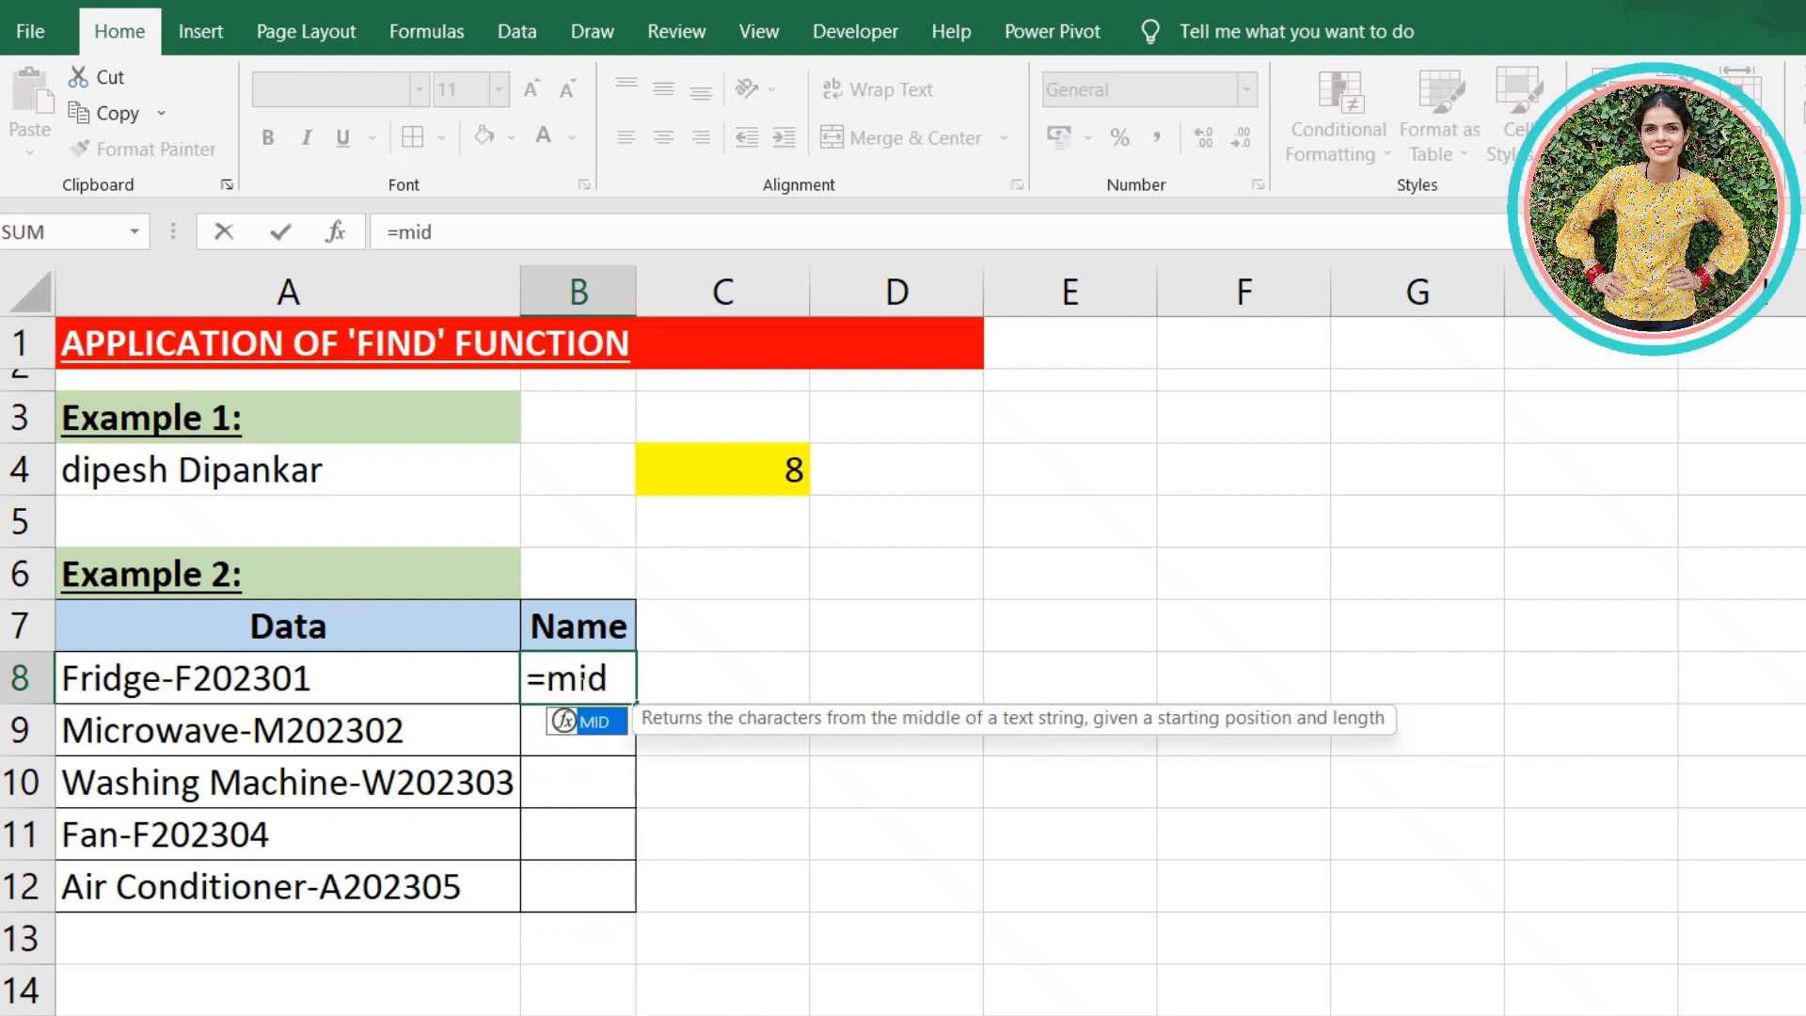
pyautogui.write('(')
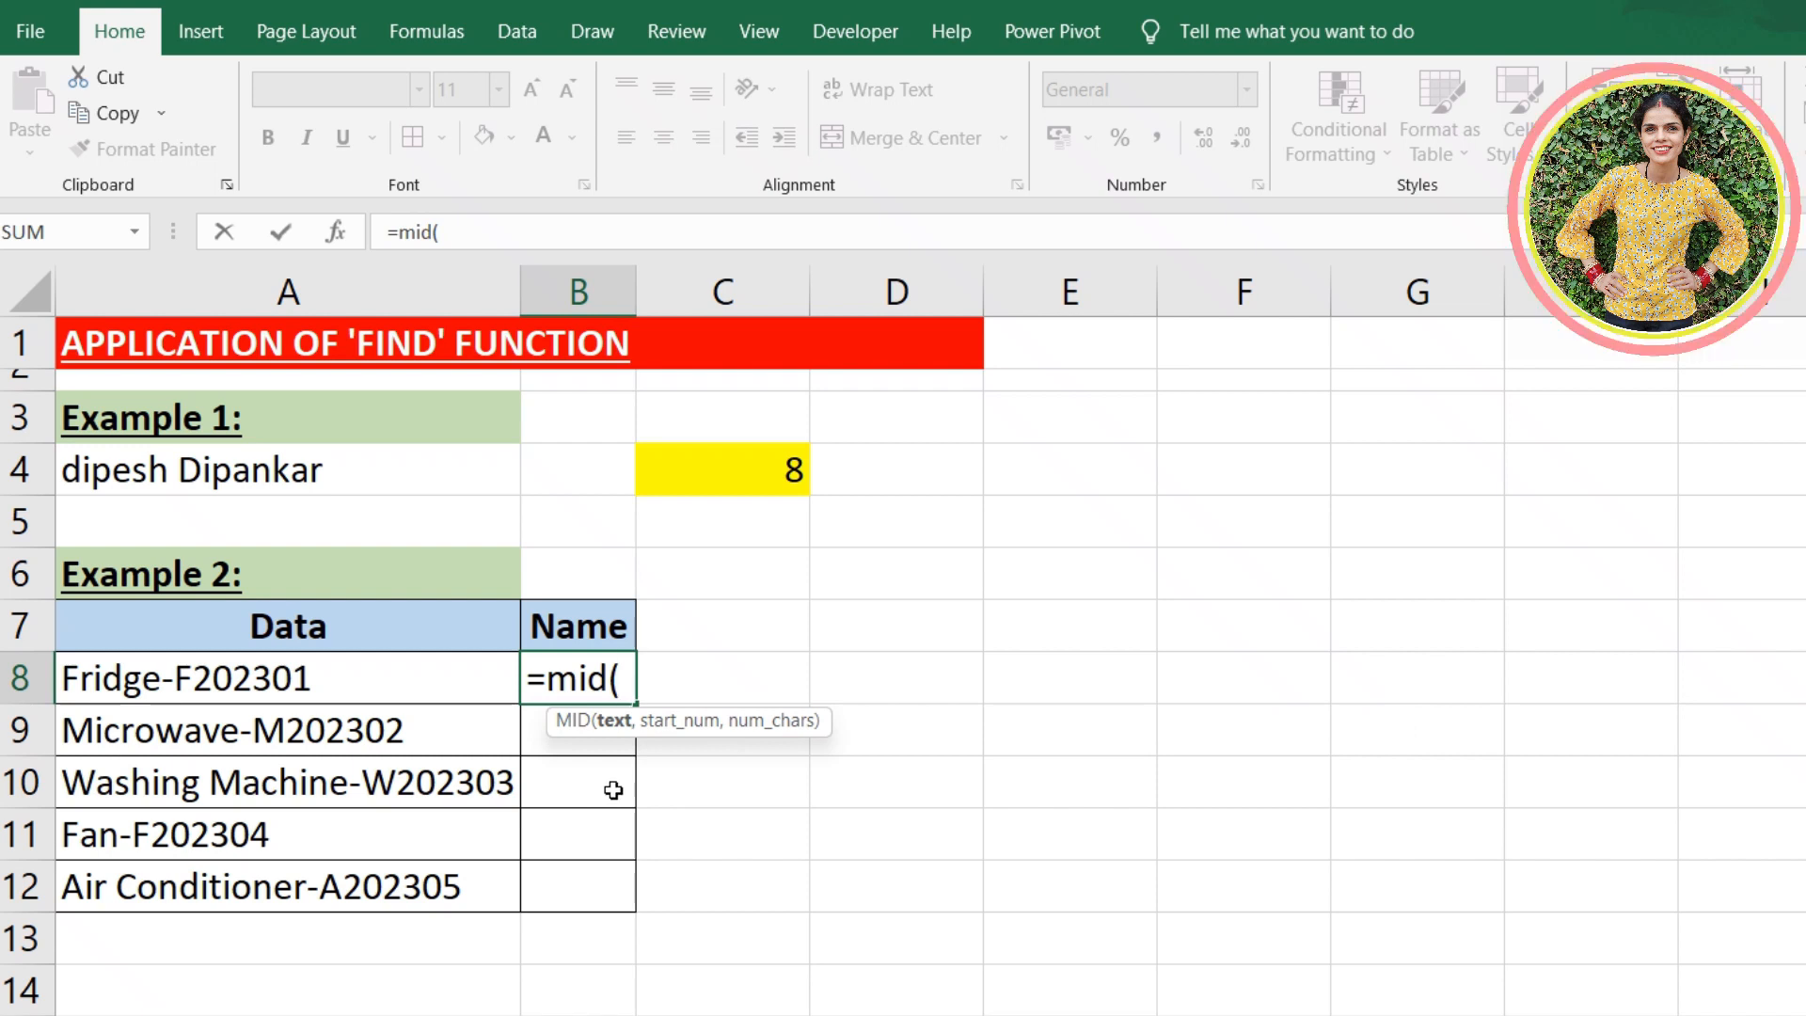
pyautogui.click(340, 664)
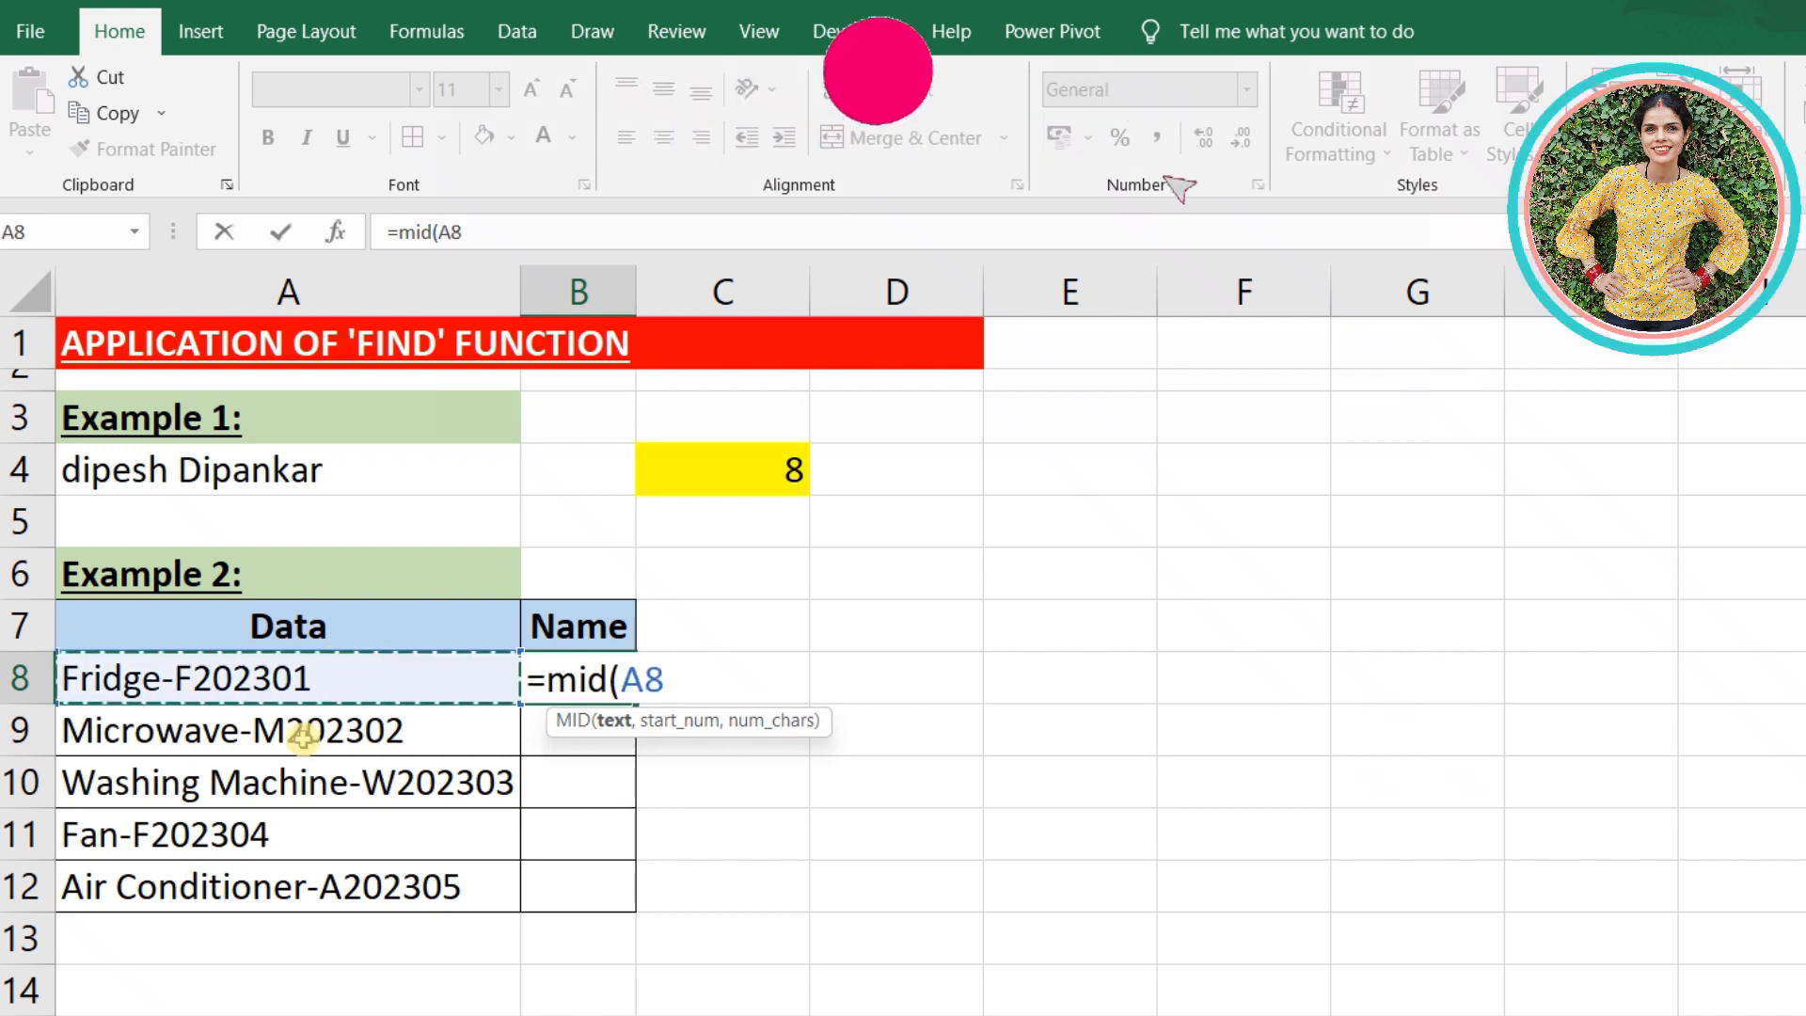
pyautogui.write(',')
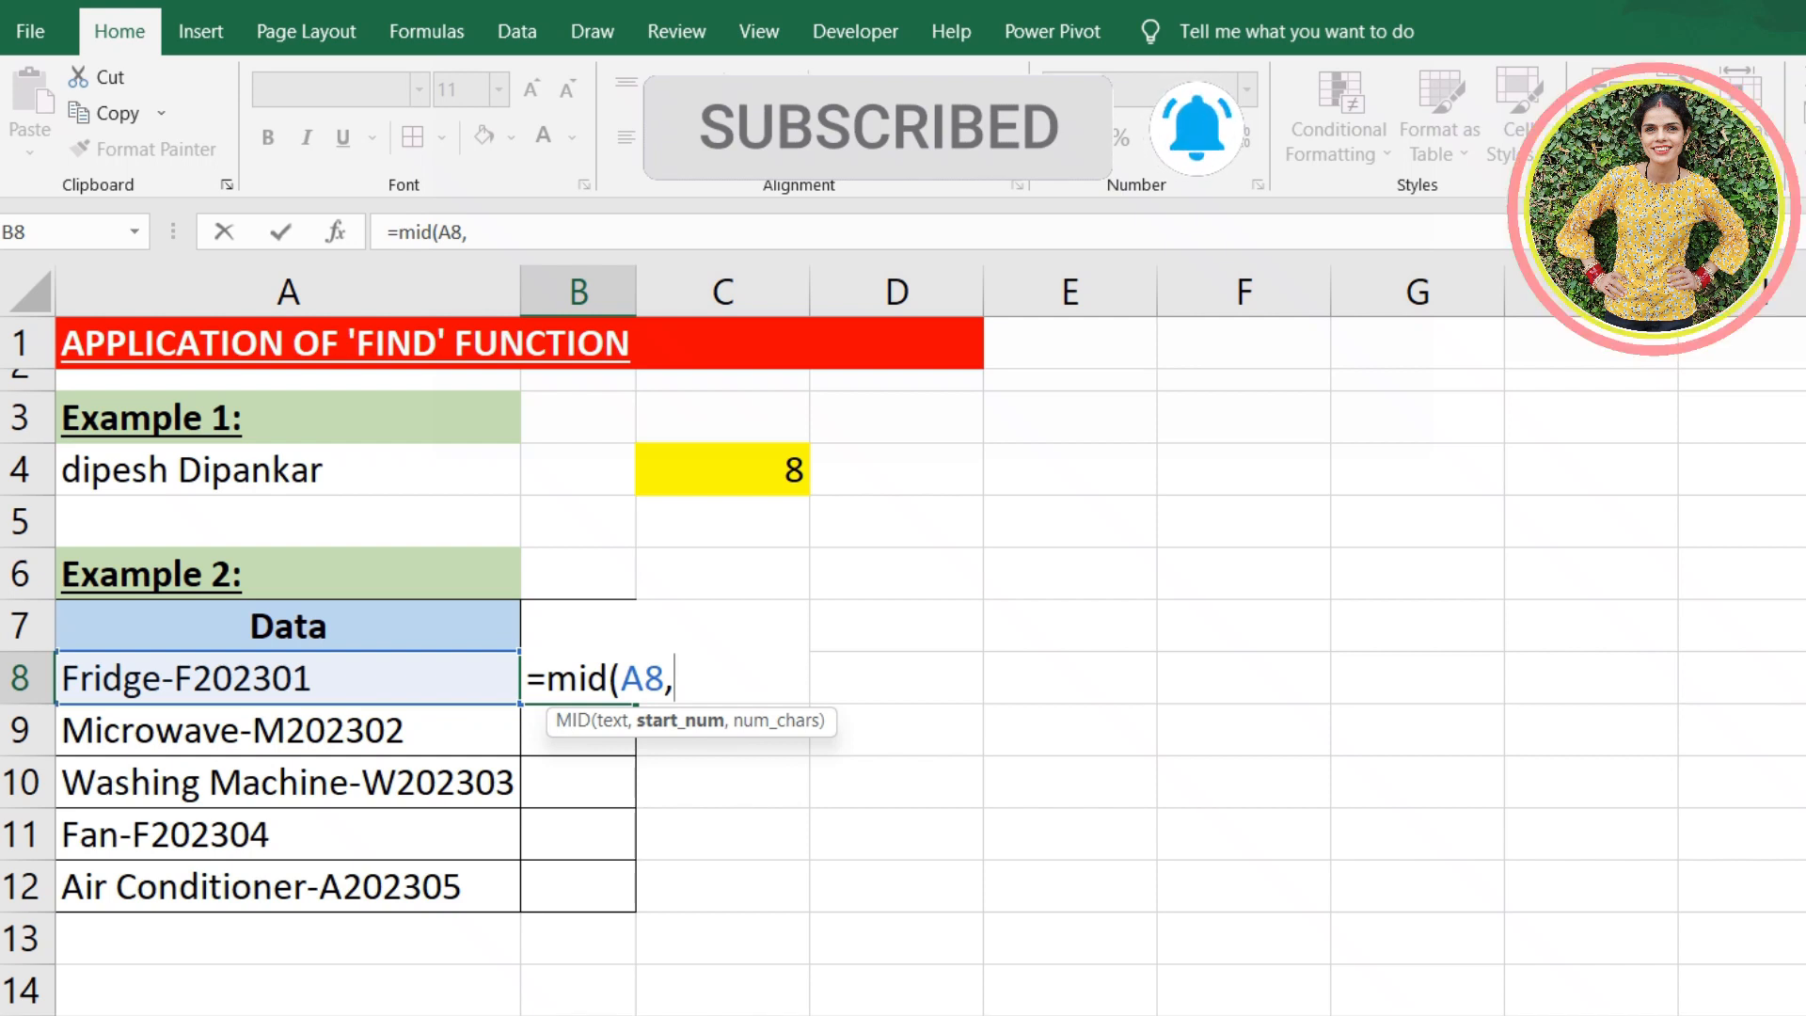
pyautogui.write('1')
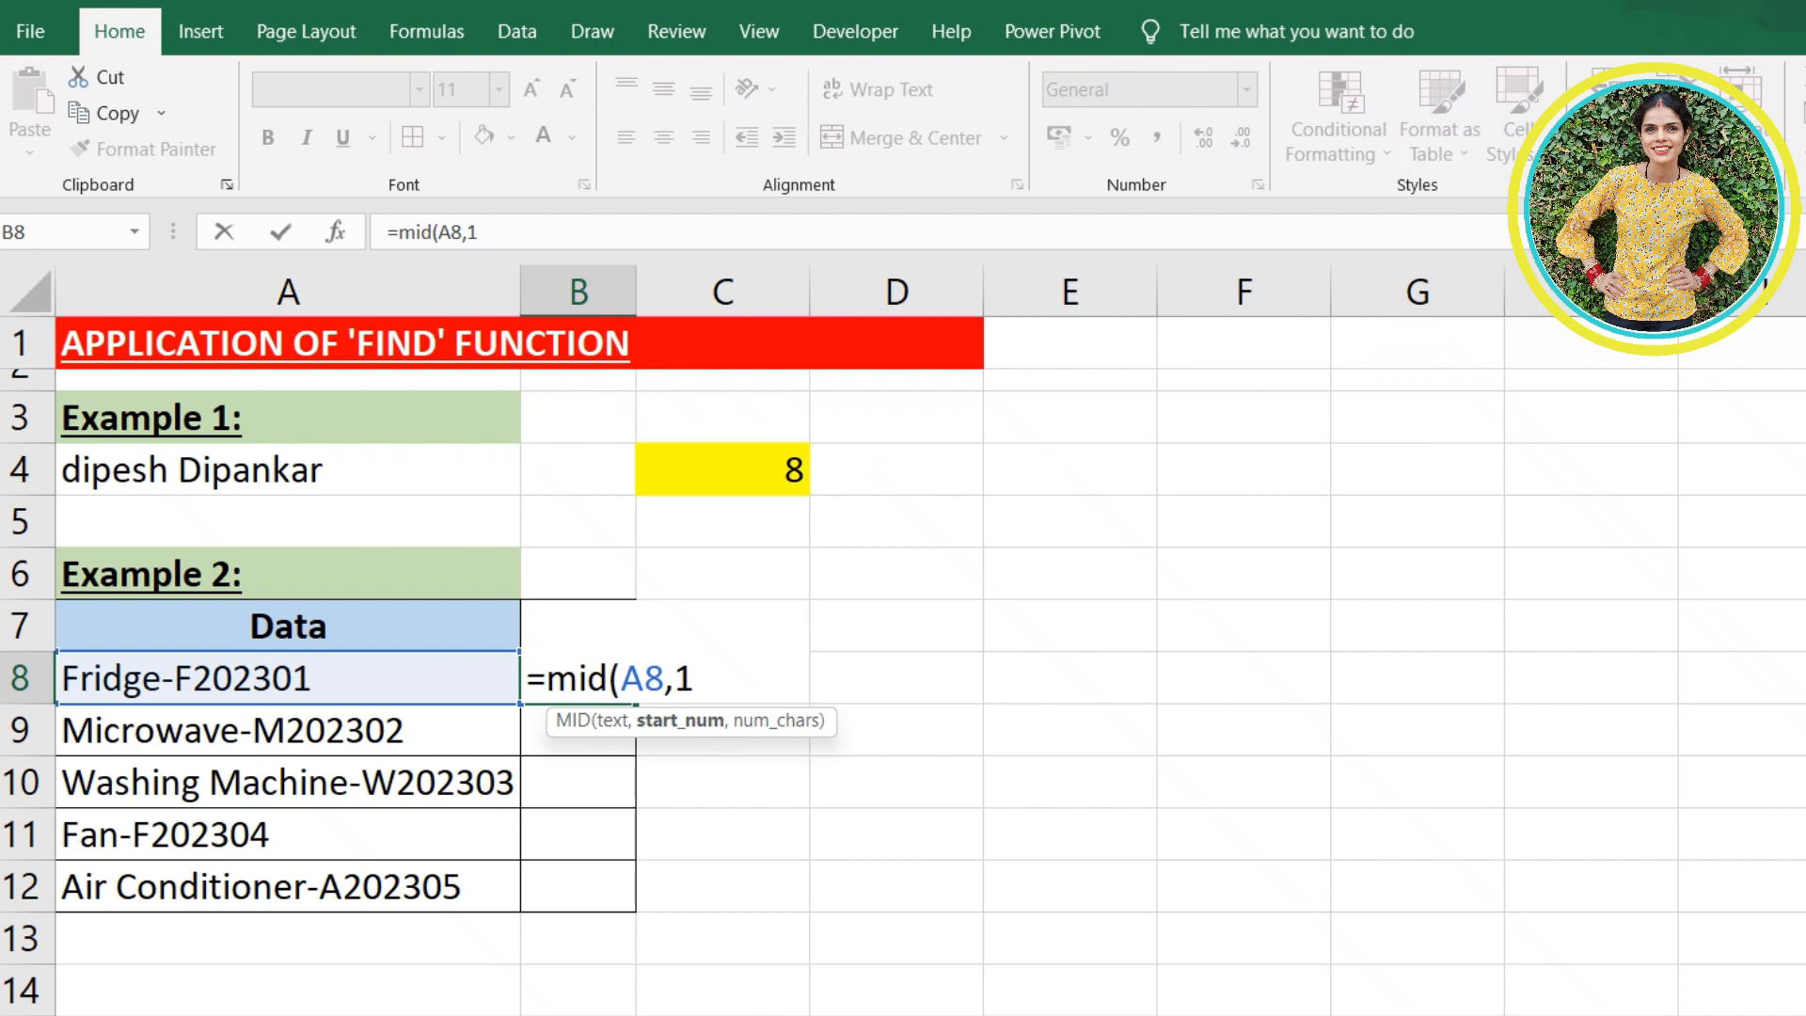
pyautogui.write(',')
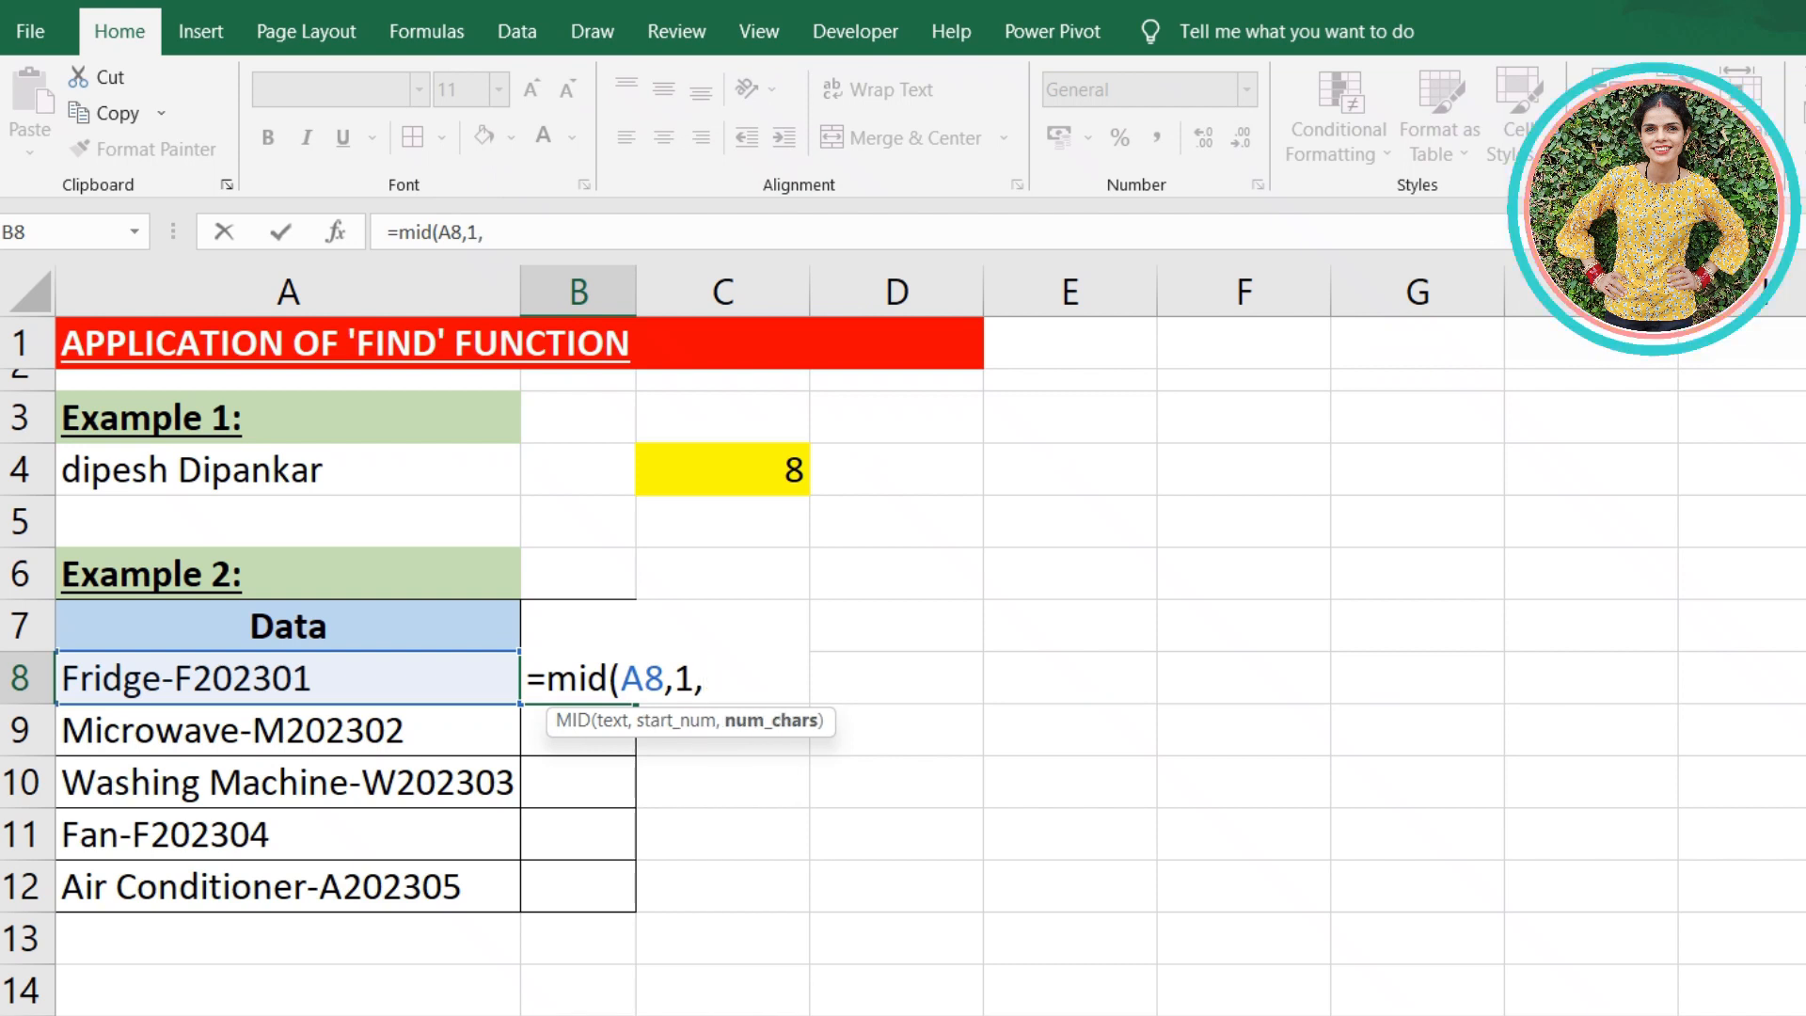
pyautogui.write('find')
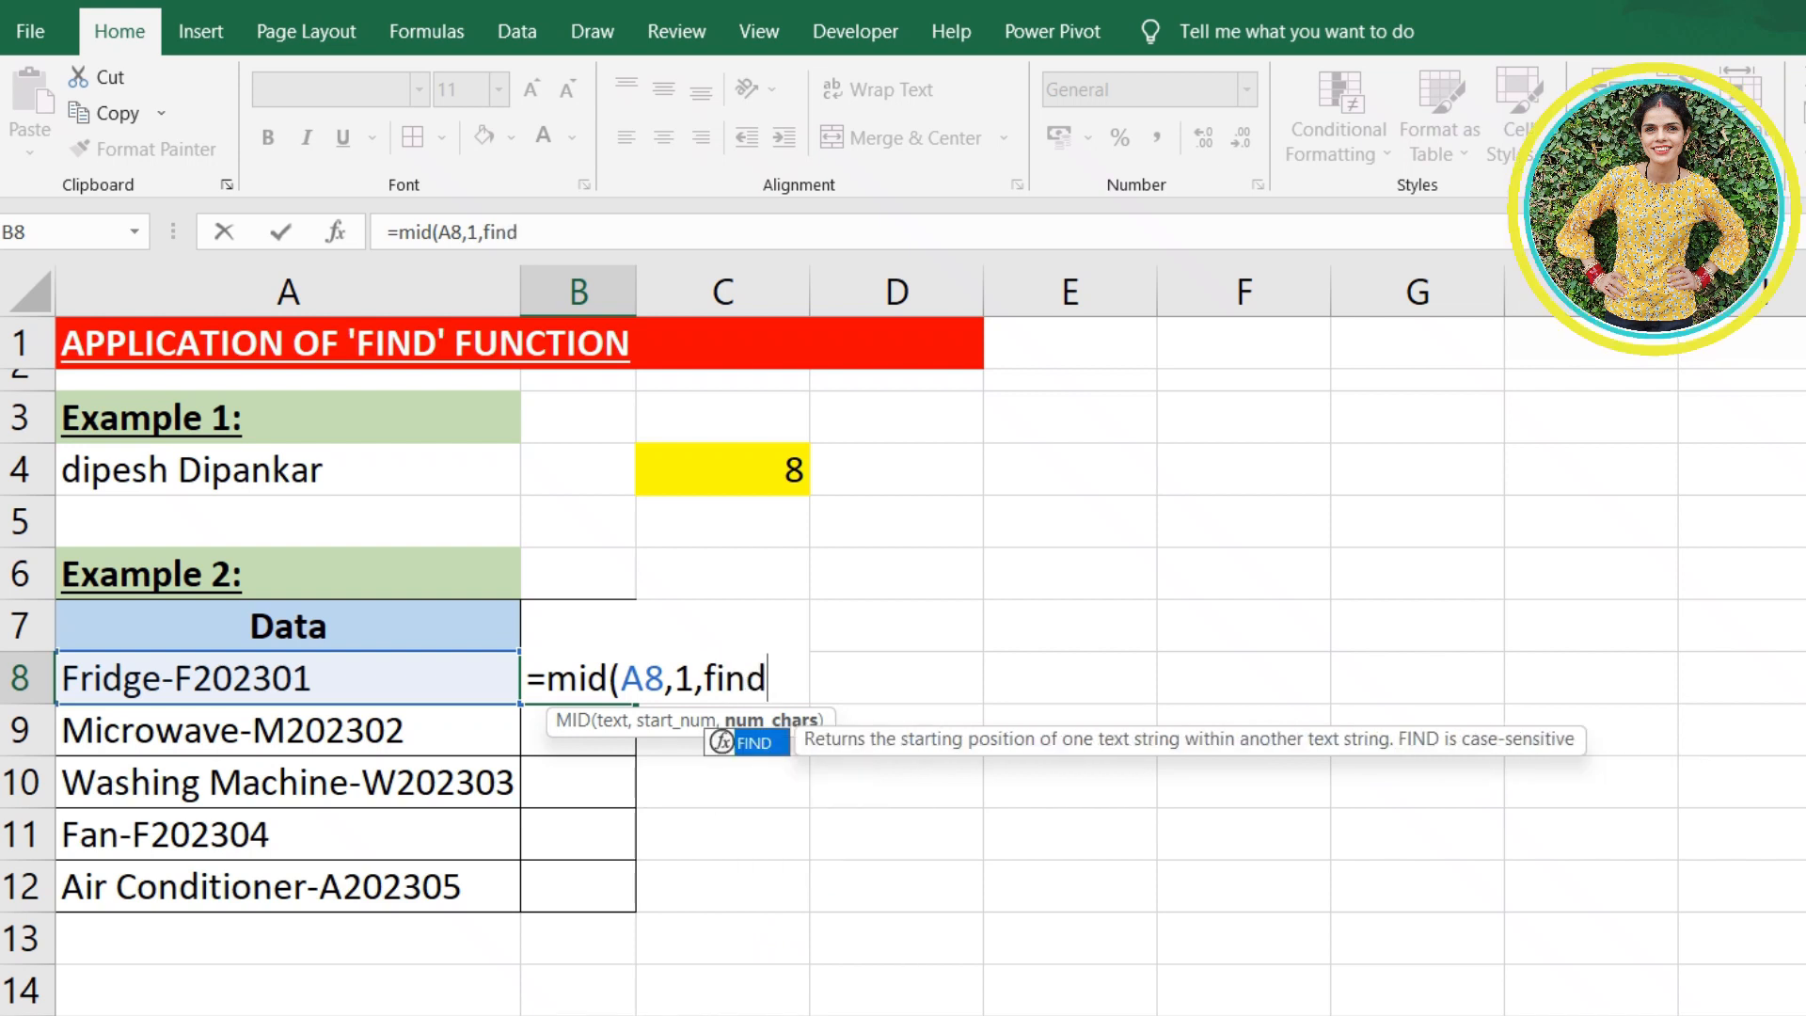
pyautogui.write('("-')
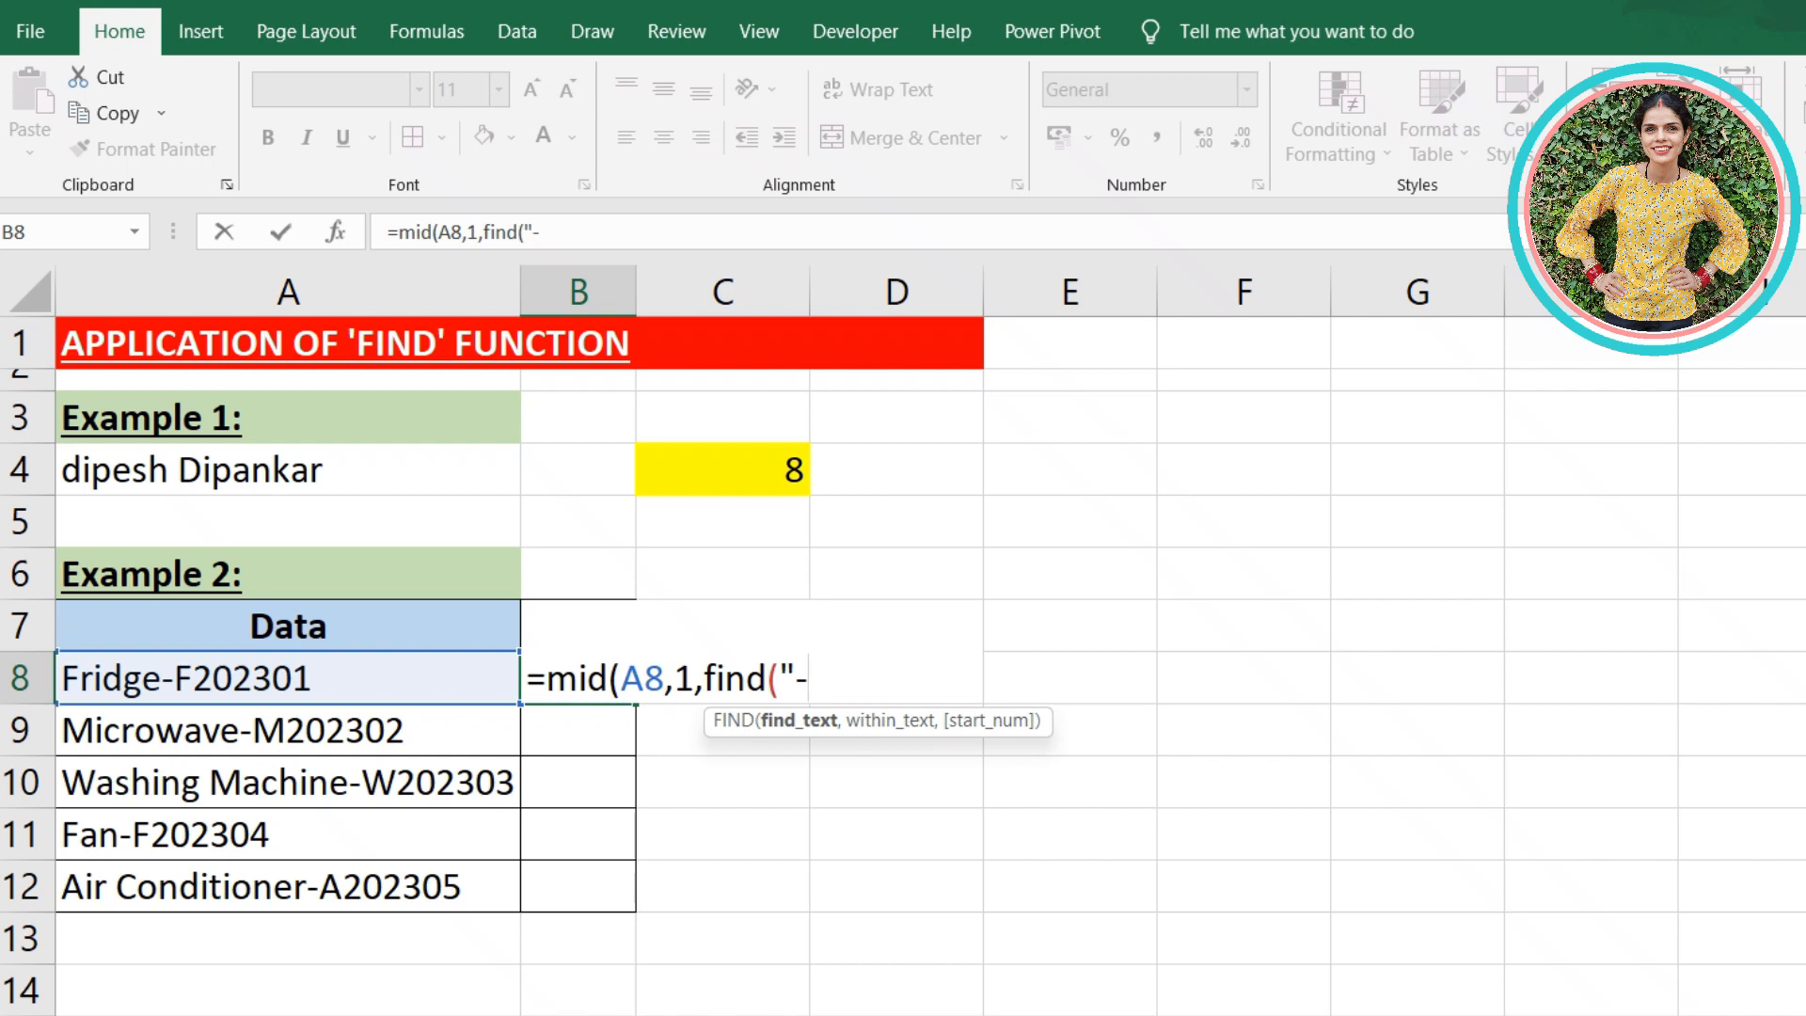
# - Nest a FIND for "-" within A8, starting at position 1, as the MID formula's number of characters
pyautogui.write('",')
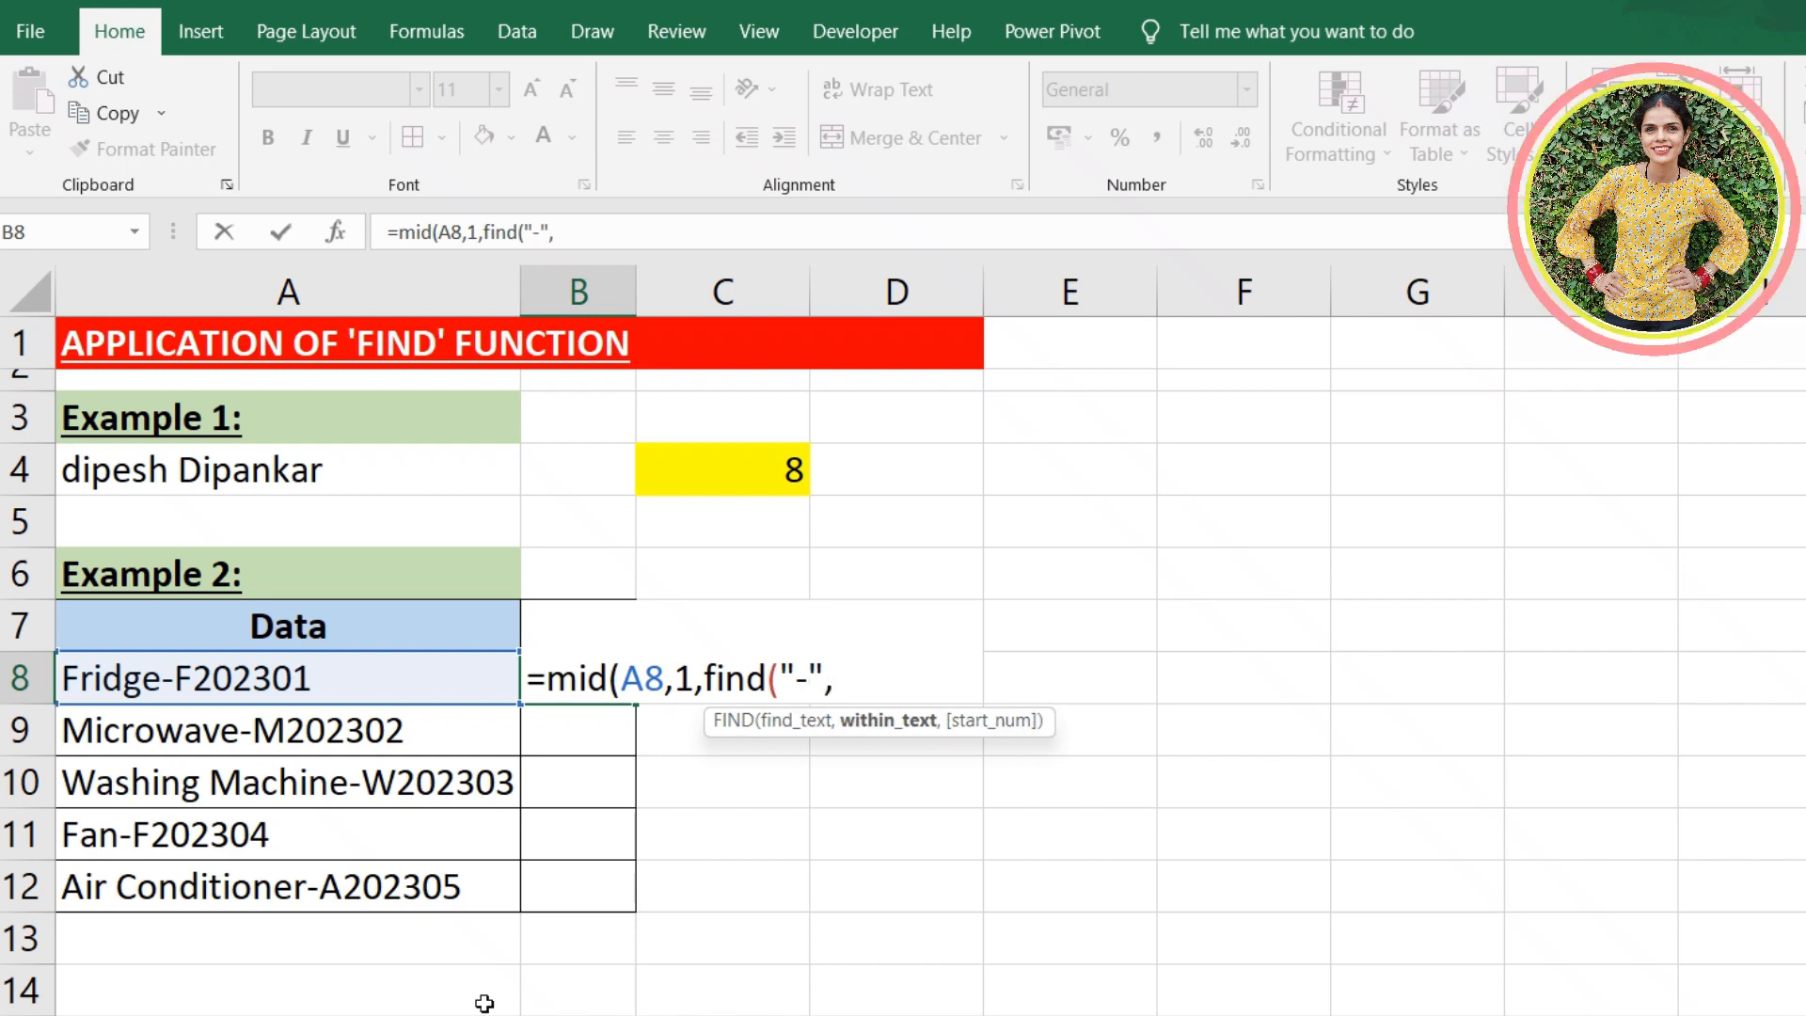
pyautogui.click(336, 682)
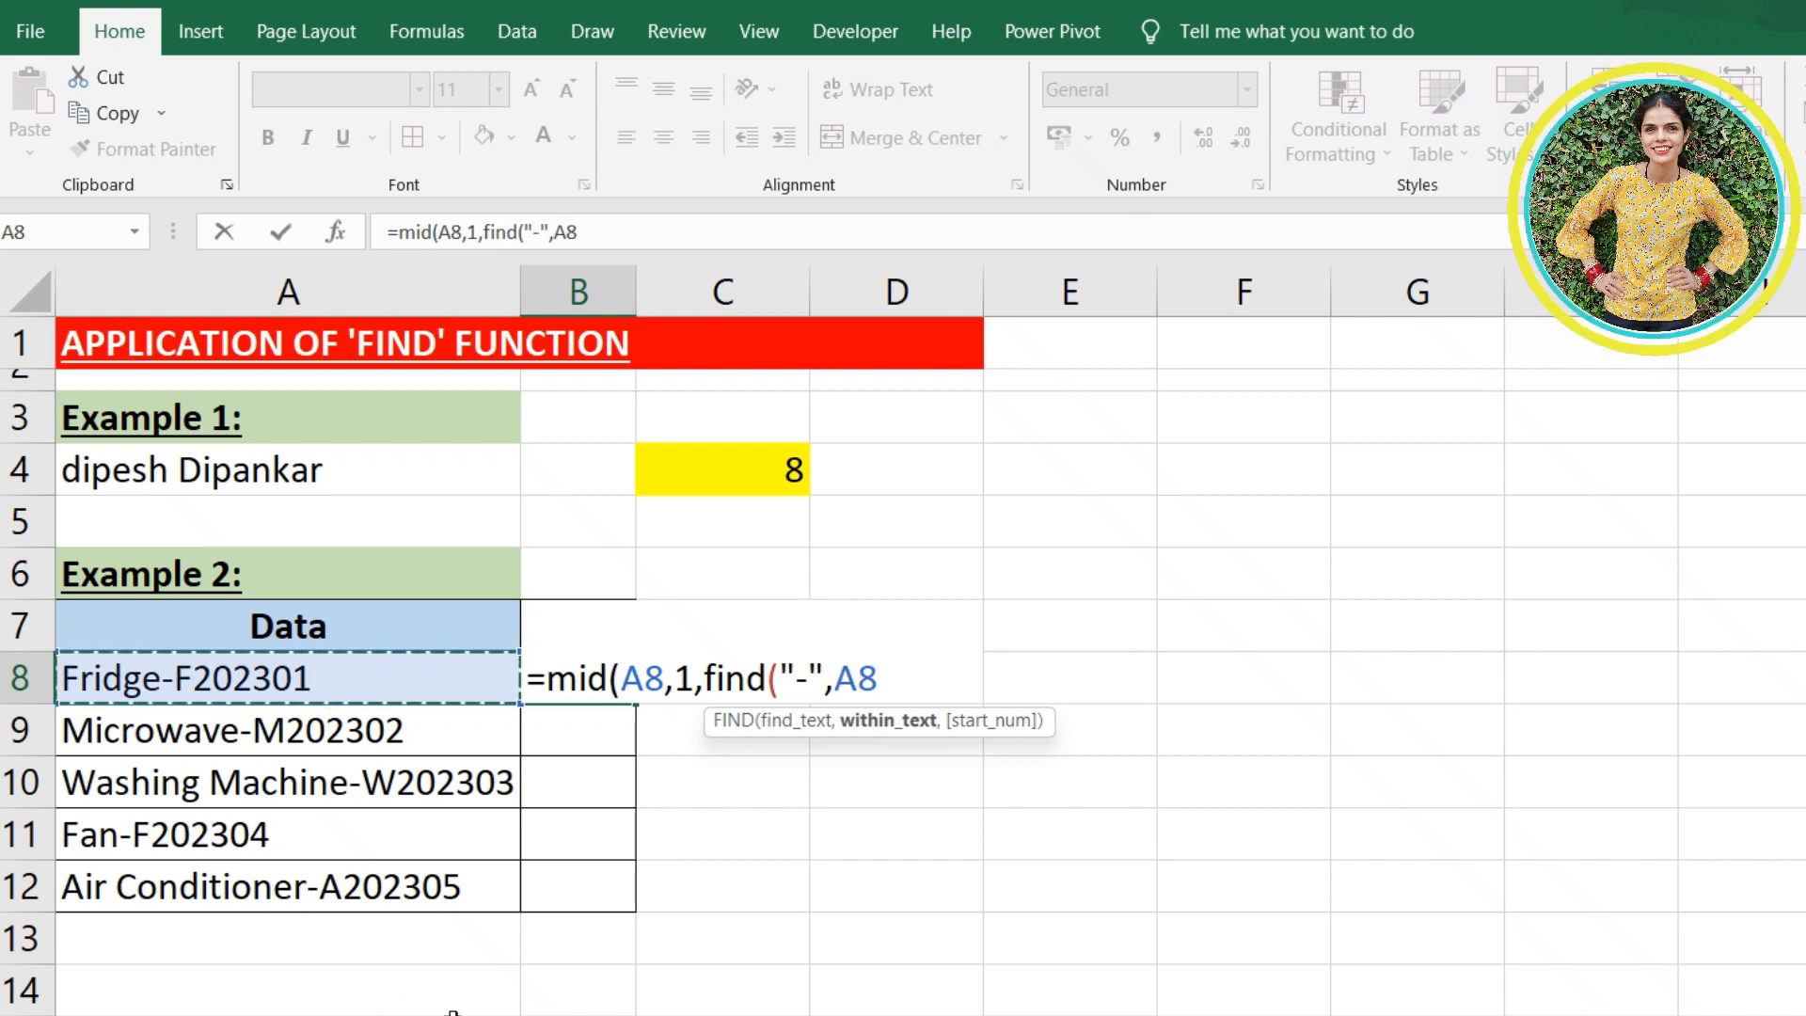
pyautogui.write(',1')
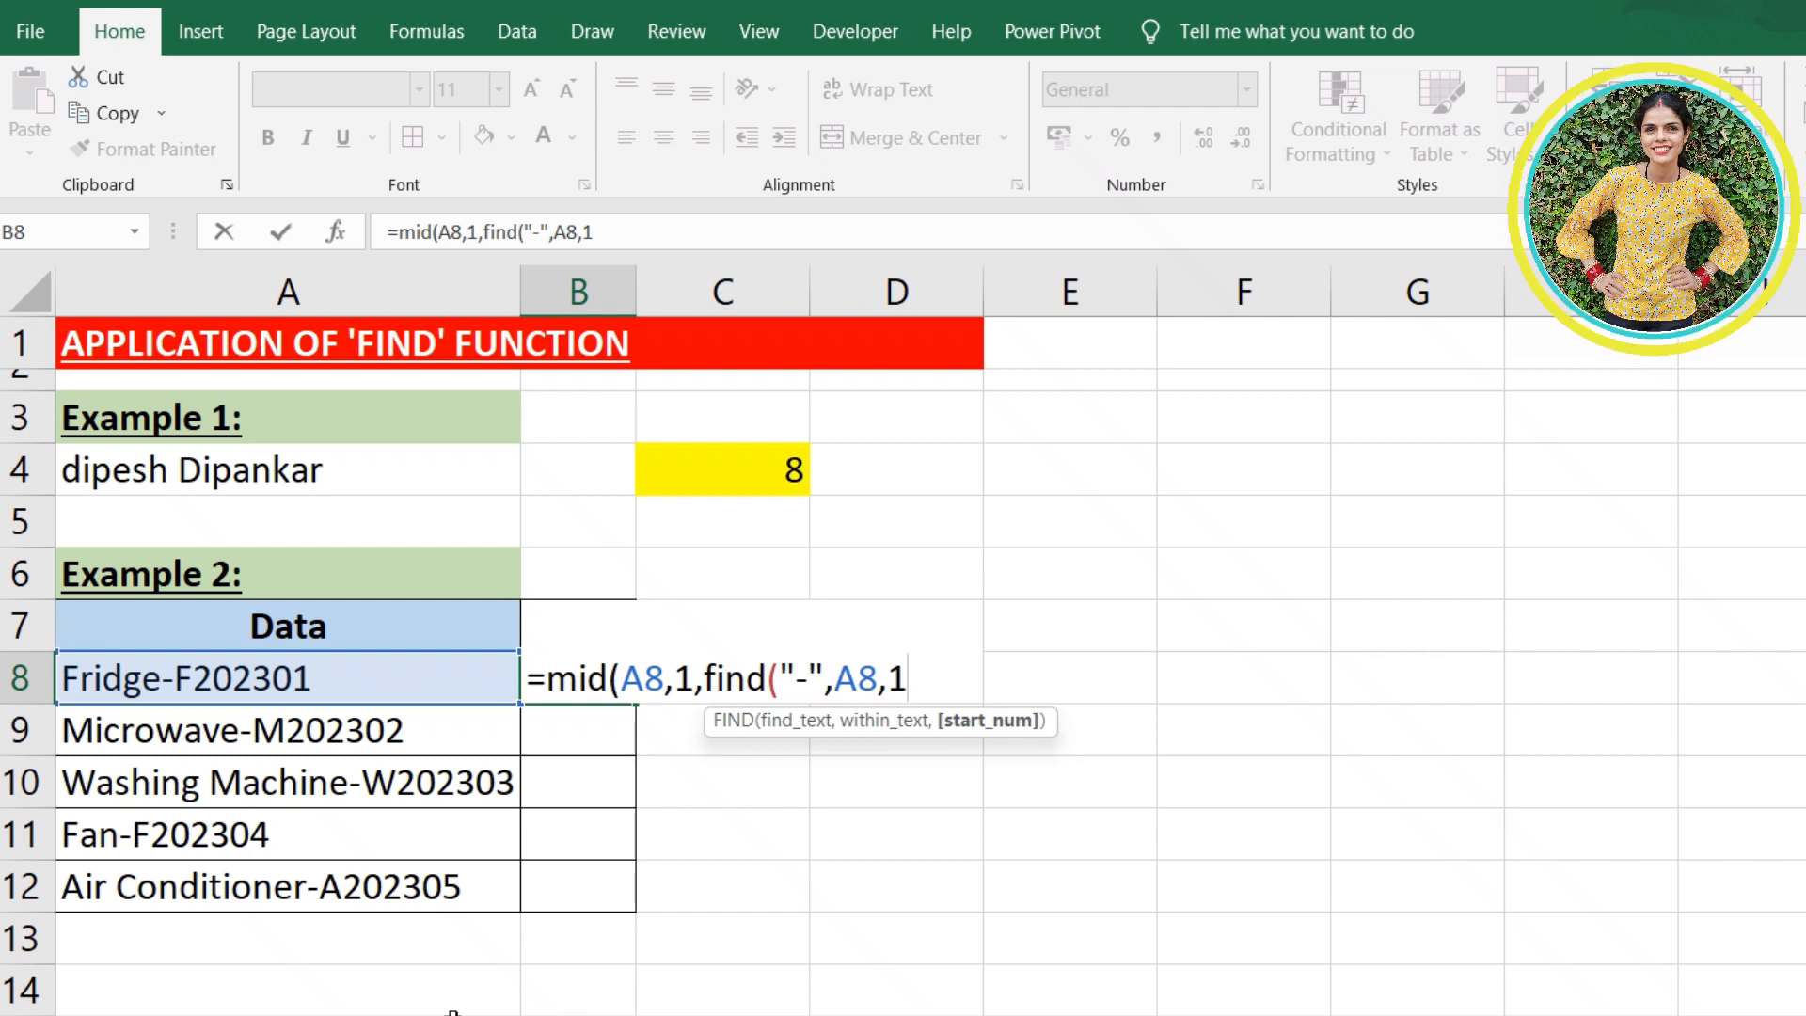
pyautogui.write(')')
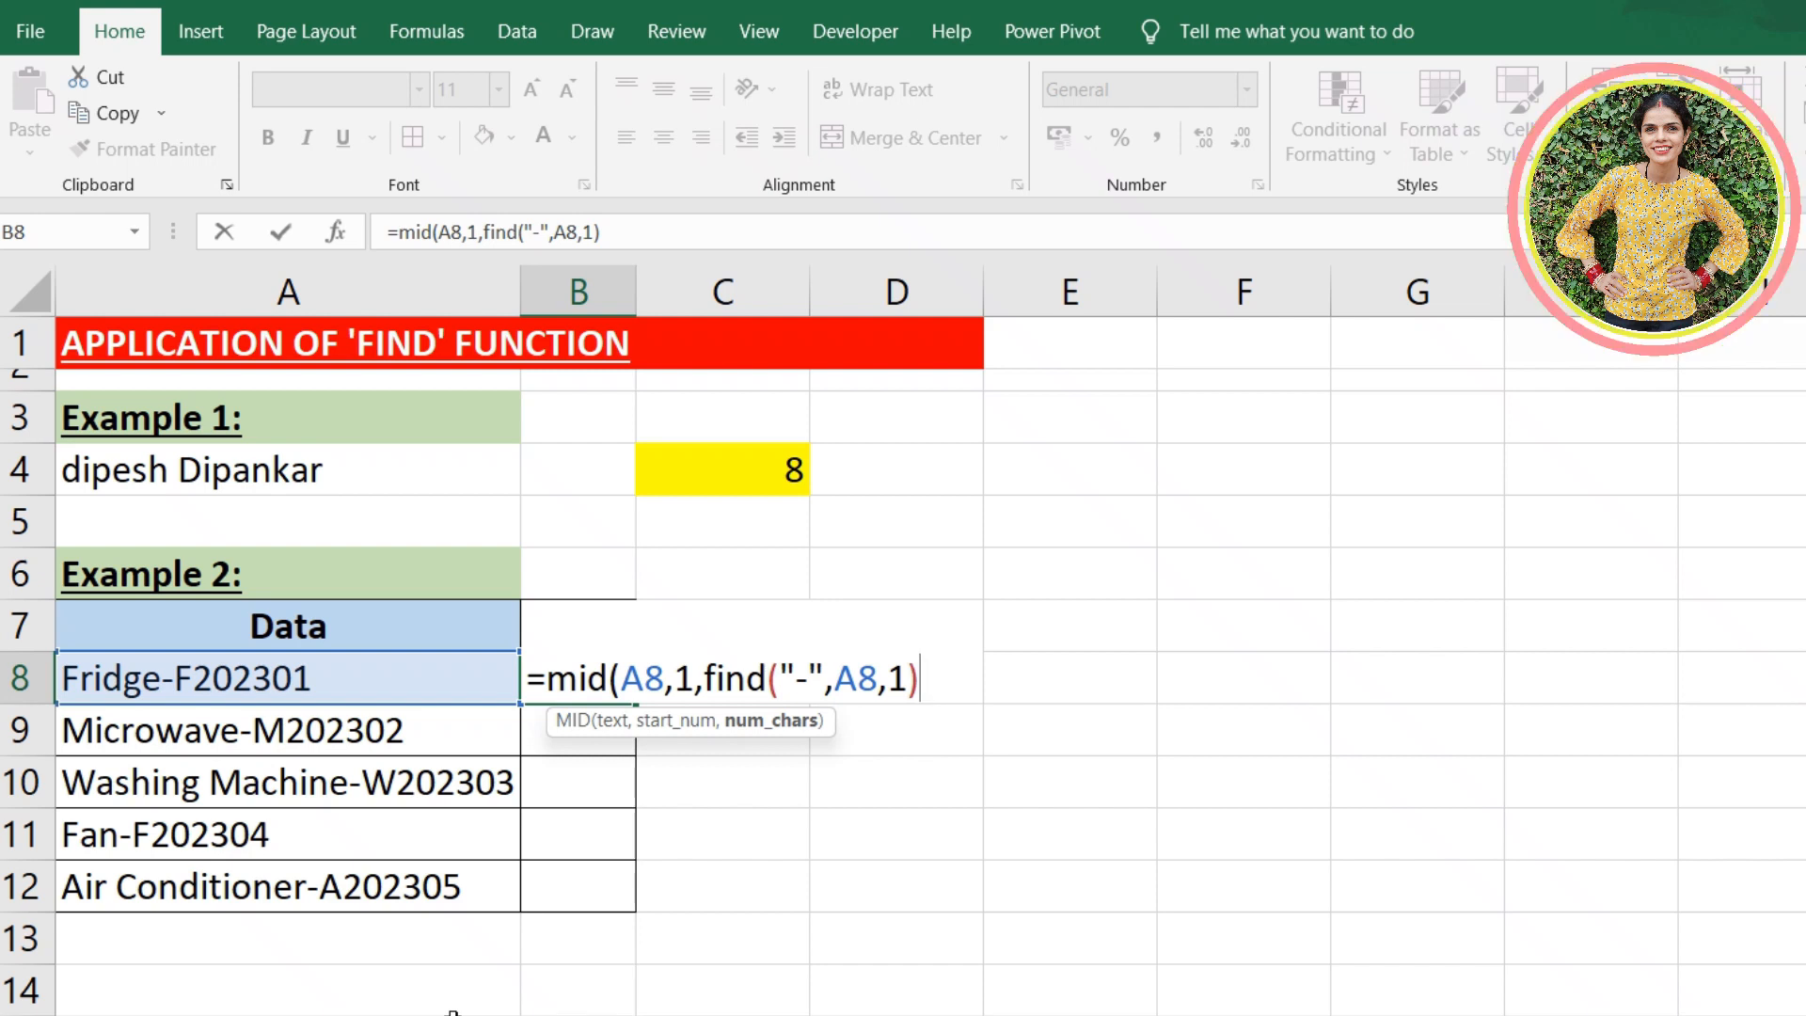
# - Subtract 1 from the nested FIND and complete the MID formula in B8
pyautogui.write('-1')
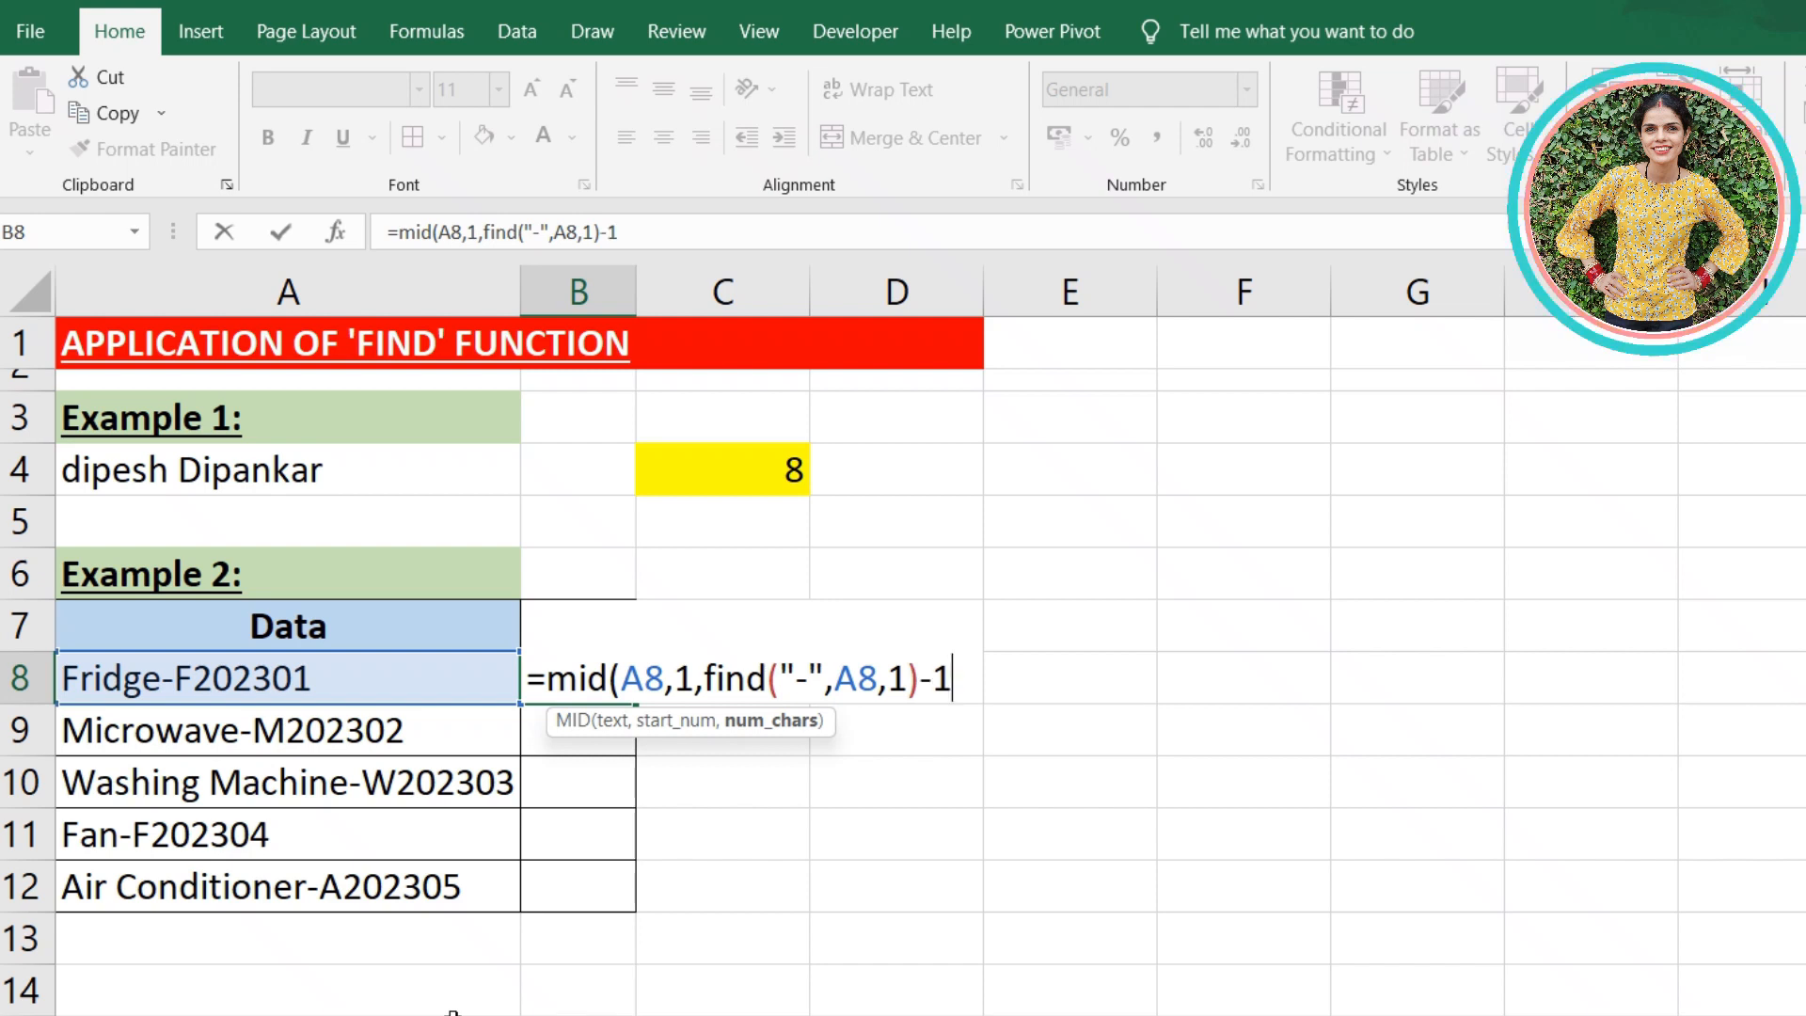
pyautogui.write(')')
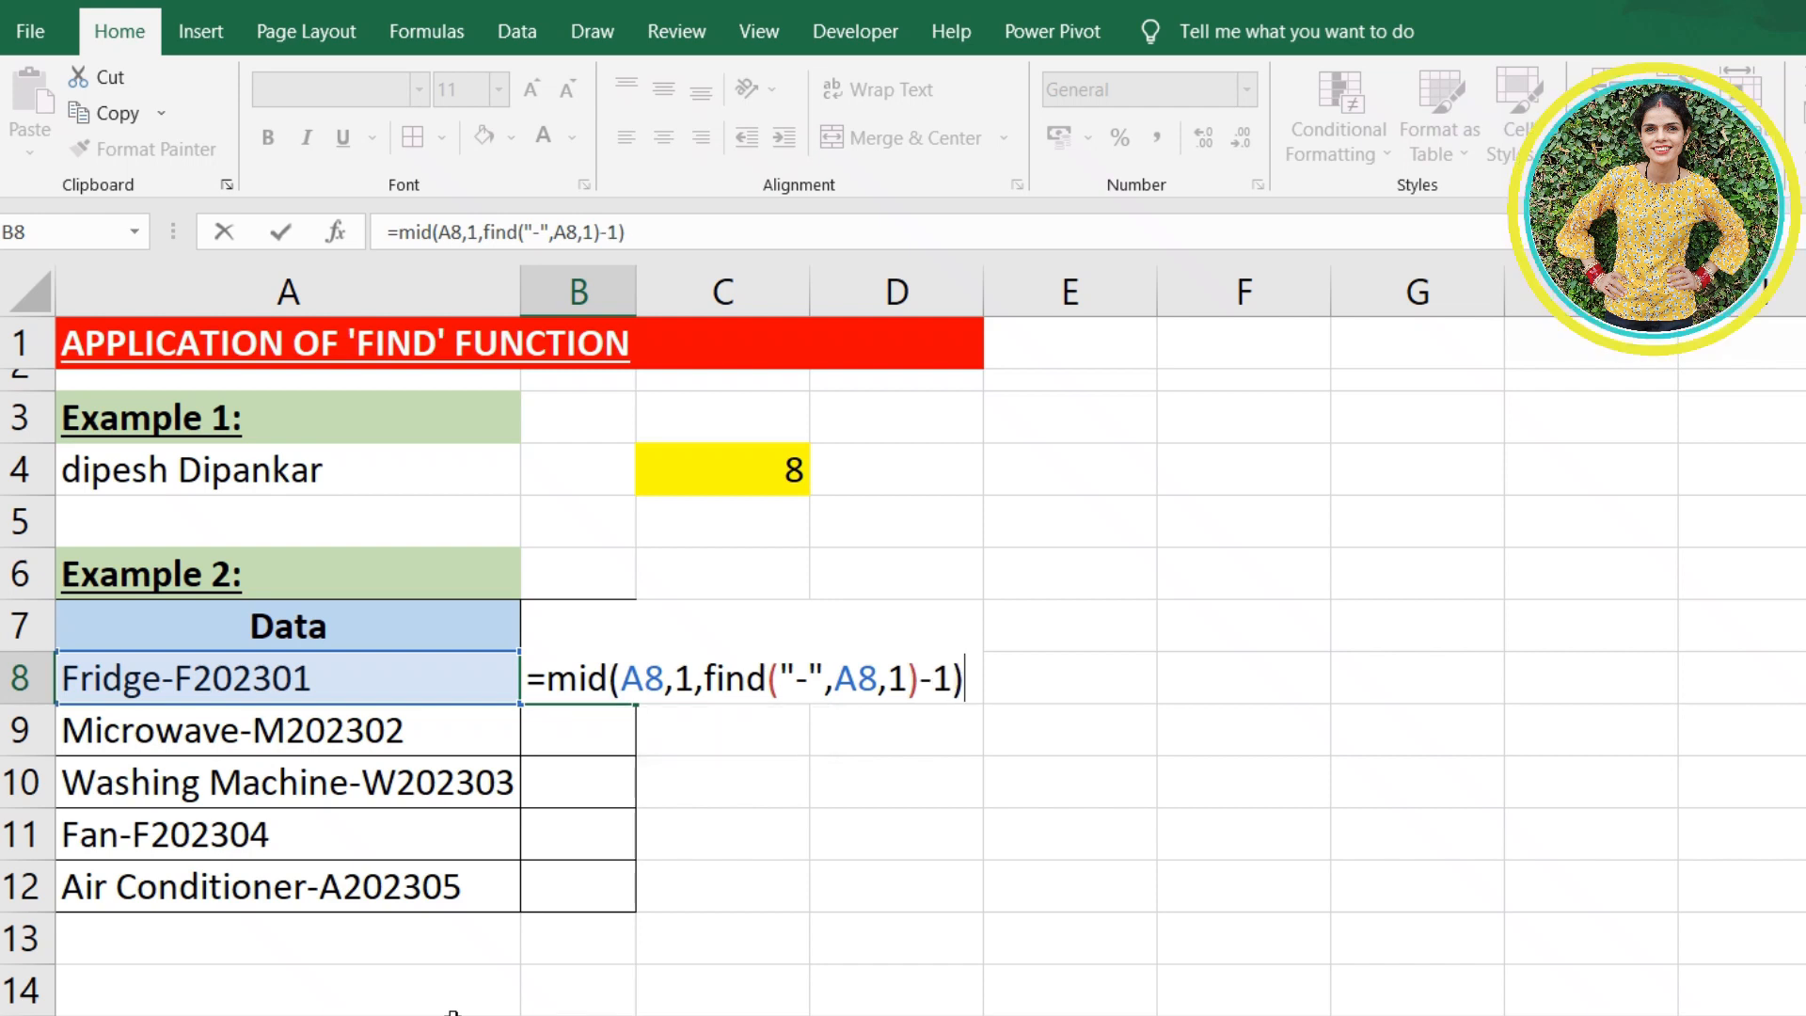
pyautogui.press('Return')
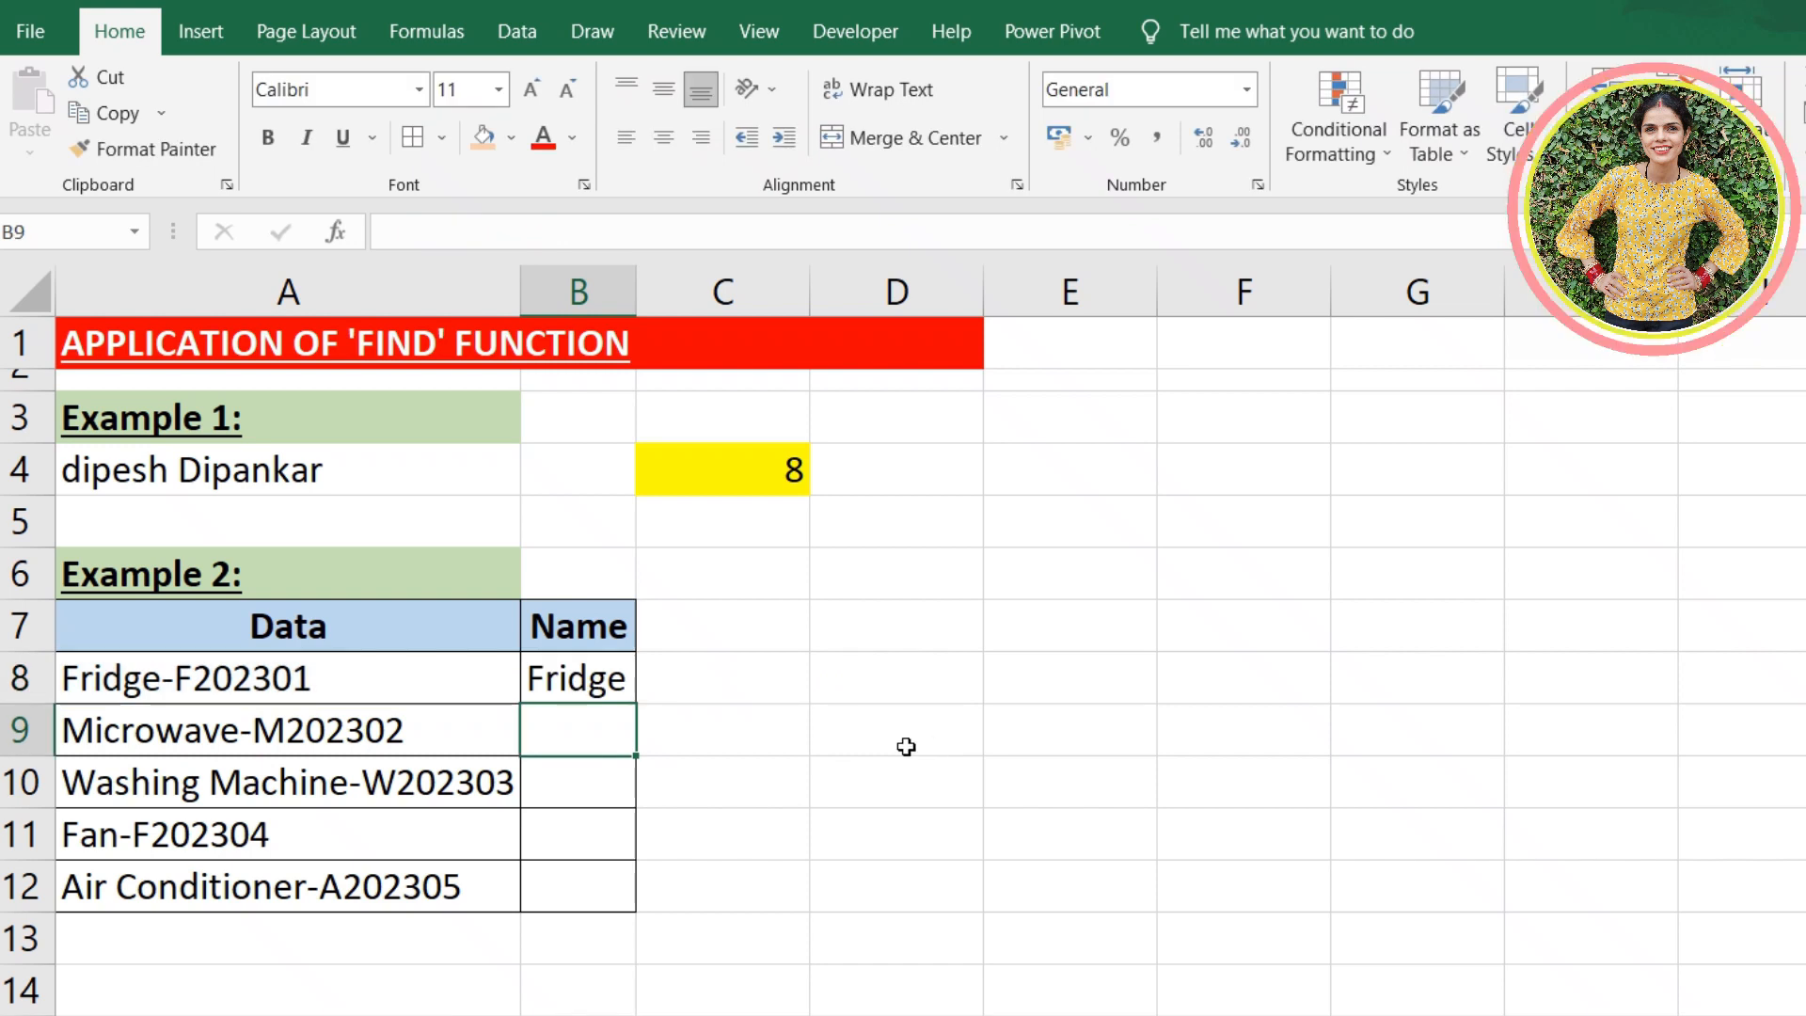
# - Copy the MID formula from B8 down the Name column to B12 and autofit the width of column B
pyautogui.click(616, 685)
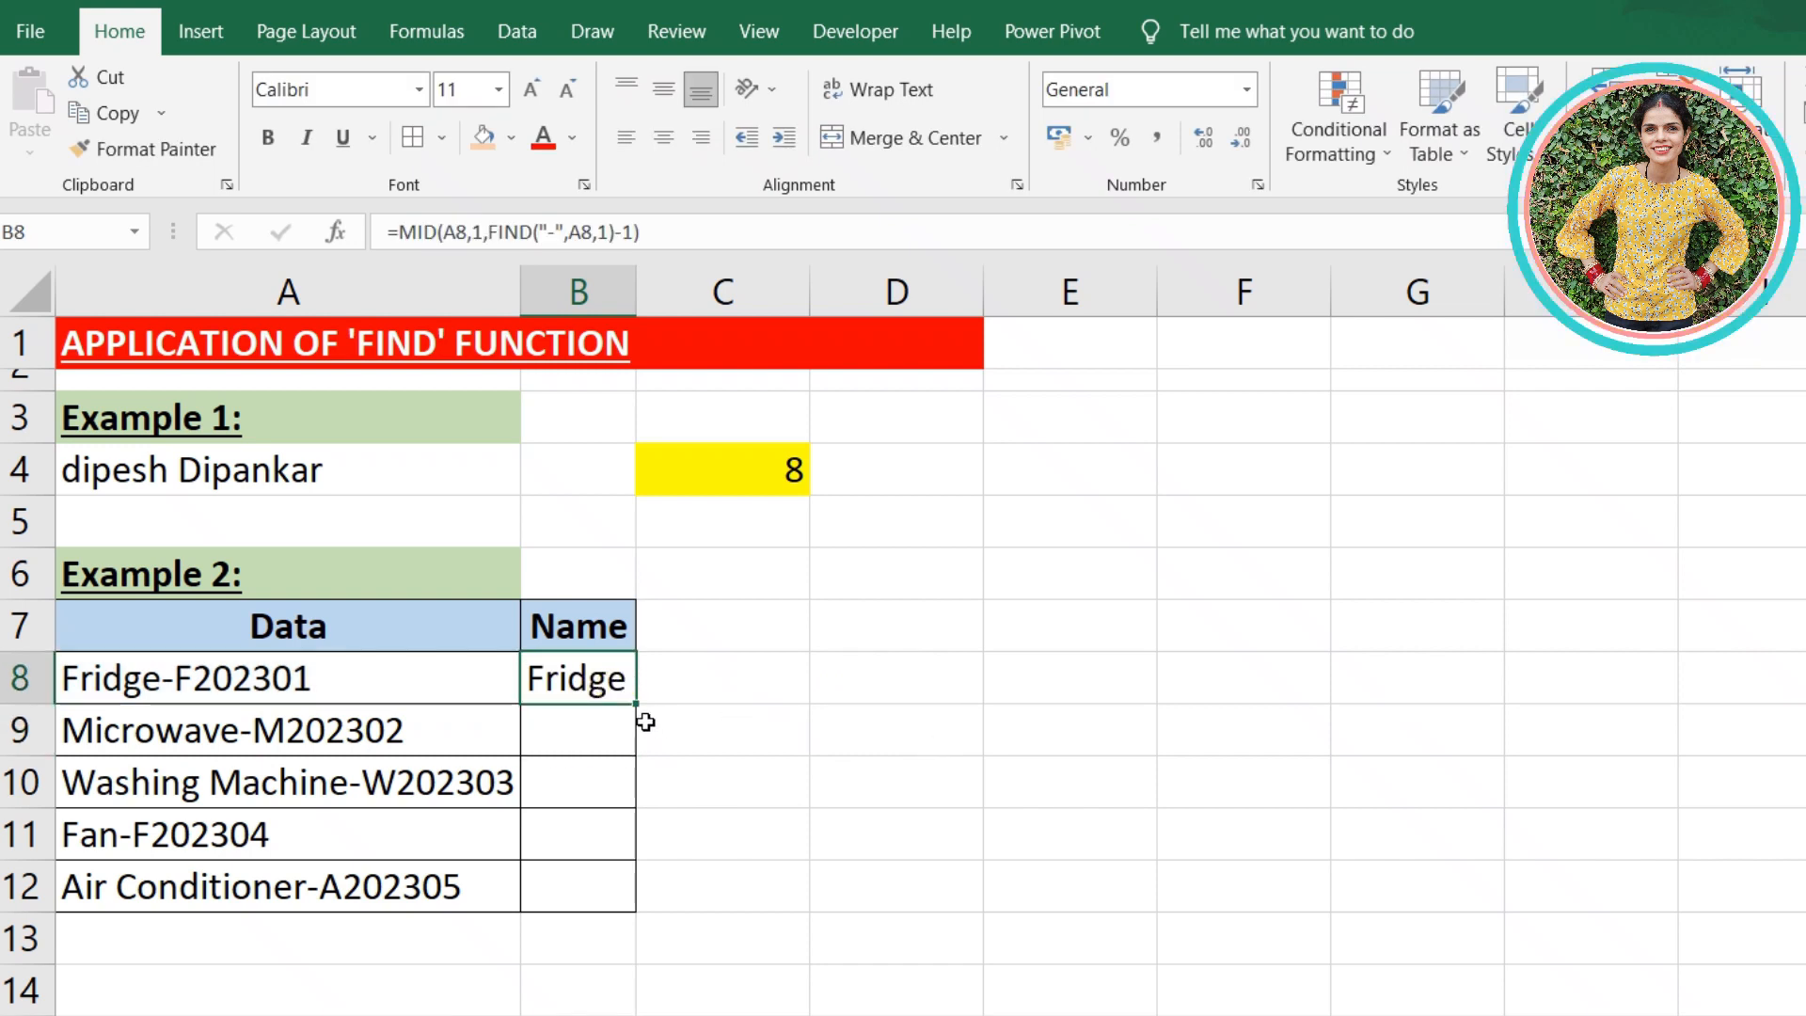
pyautogui.moveTo(636, 704); pyautogui.dragTo(638, 912)
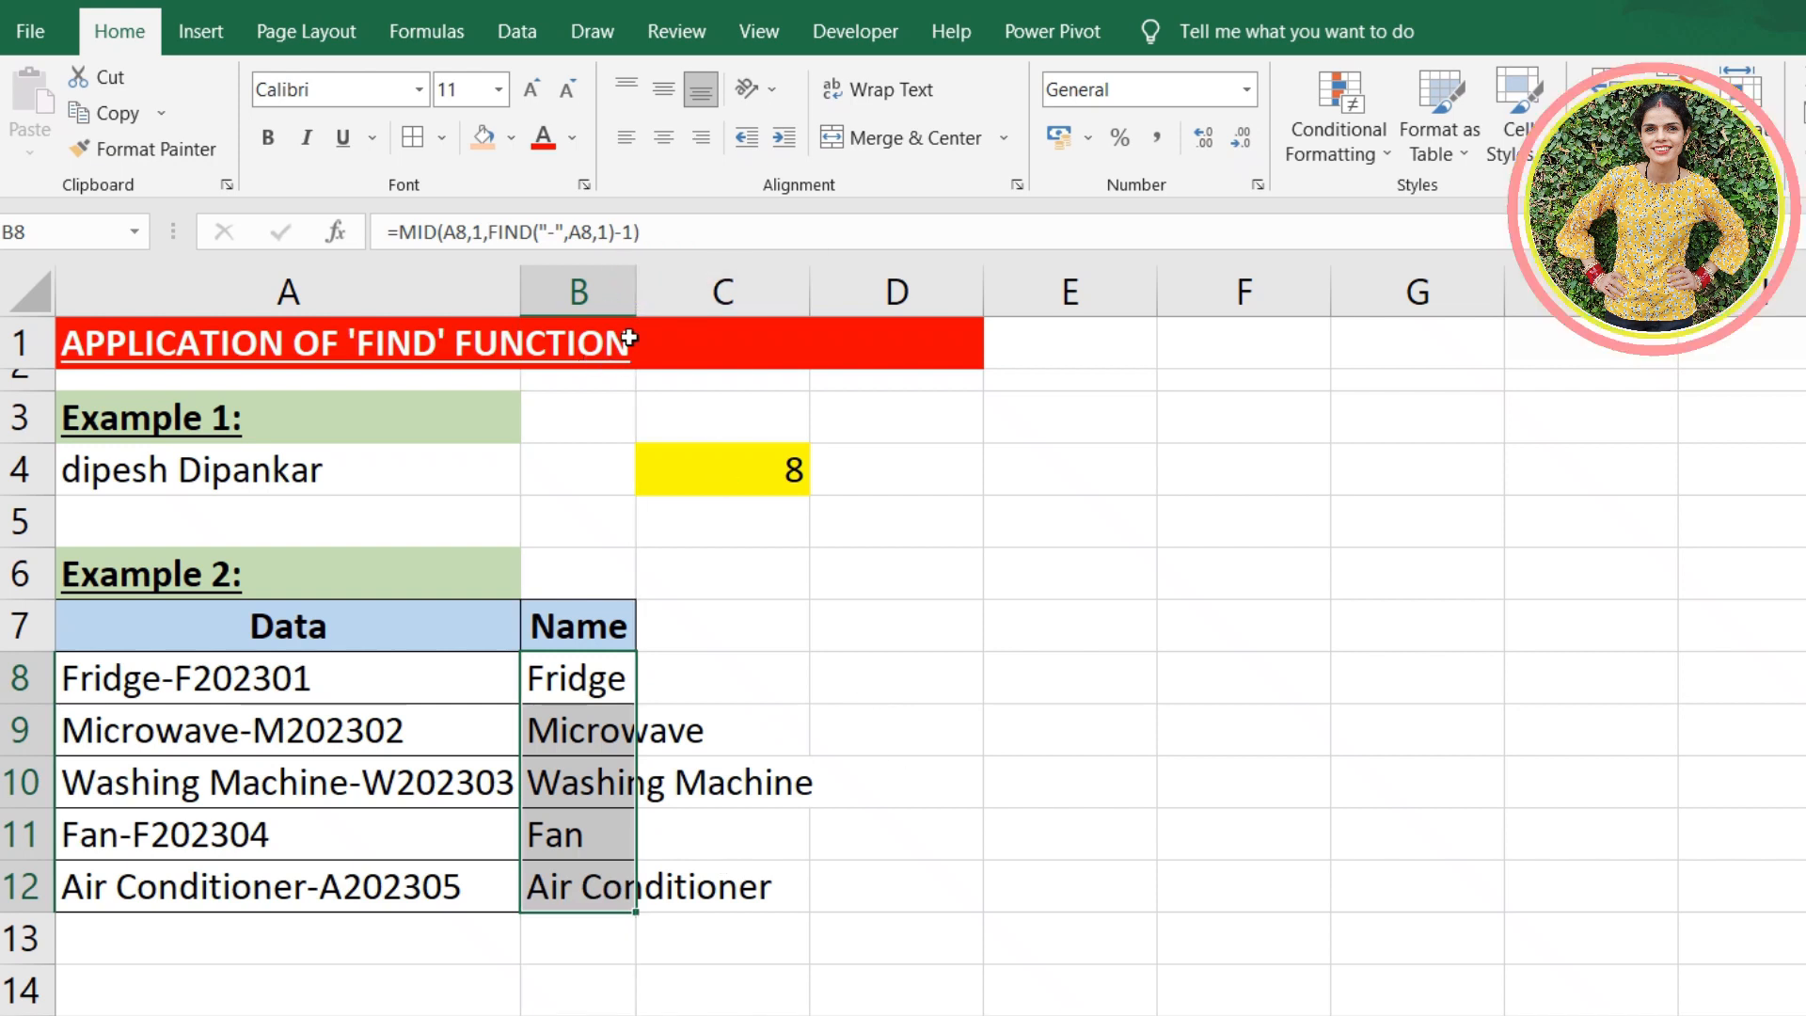
pyautogui.doubleClick(634, 282)
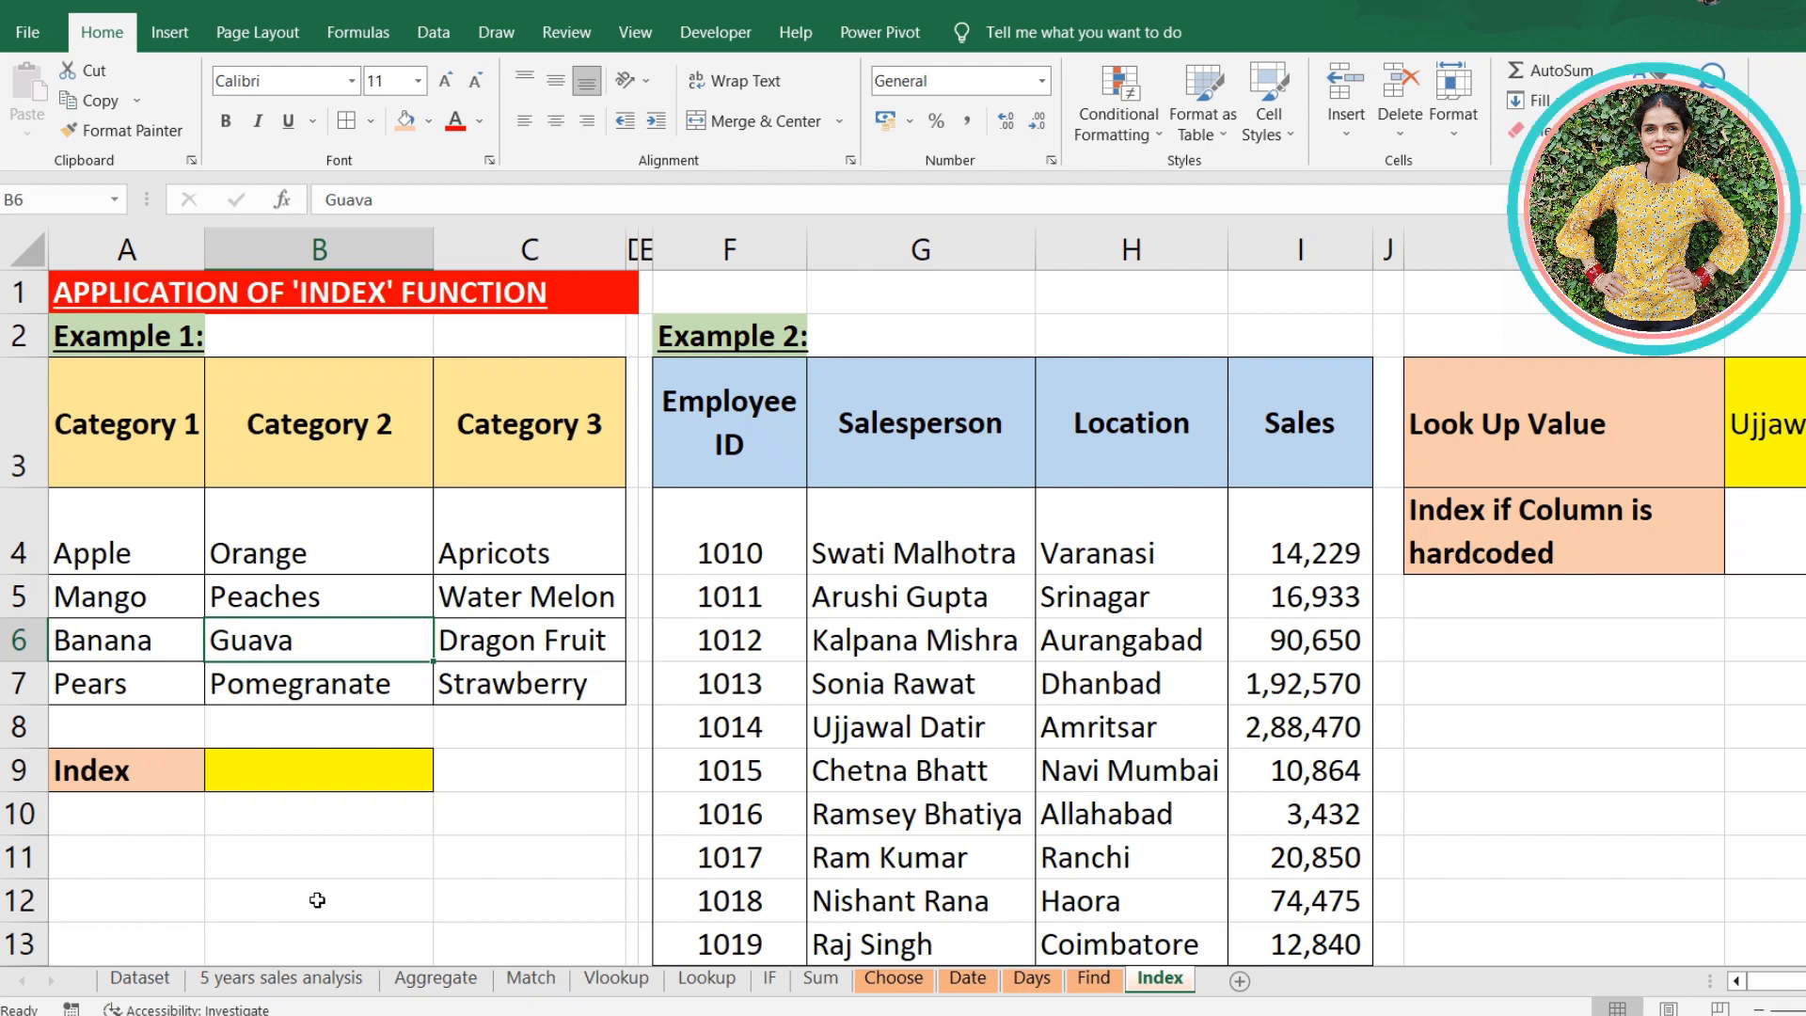
# - Enter an INDEX formula in B9 that returns the item in row 3, column 2 of the category range A4:C7
pyautogui.click(302, 777)
pyautogui.write('=i')
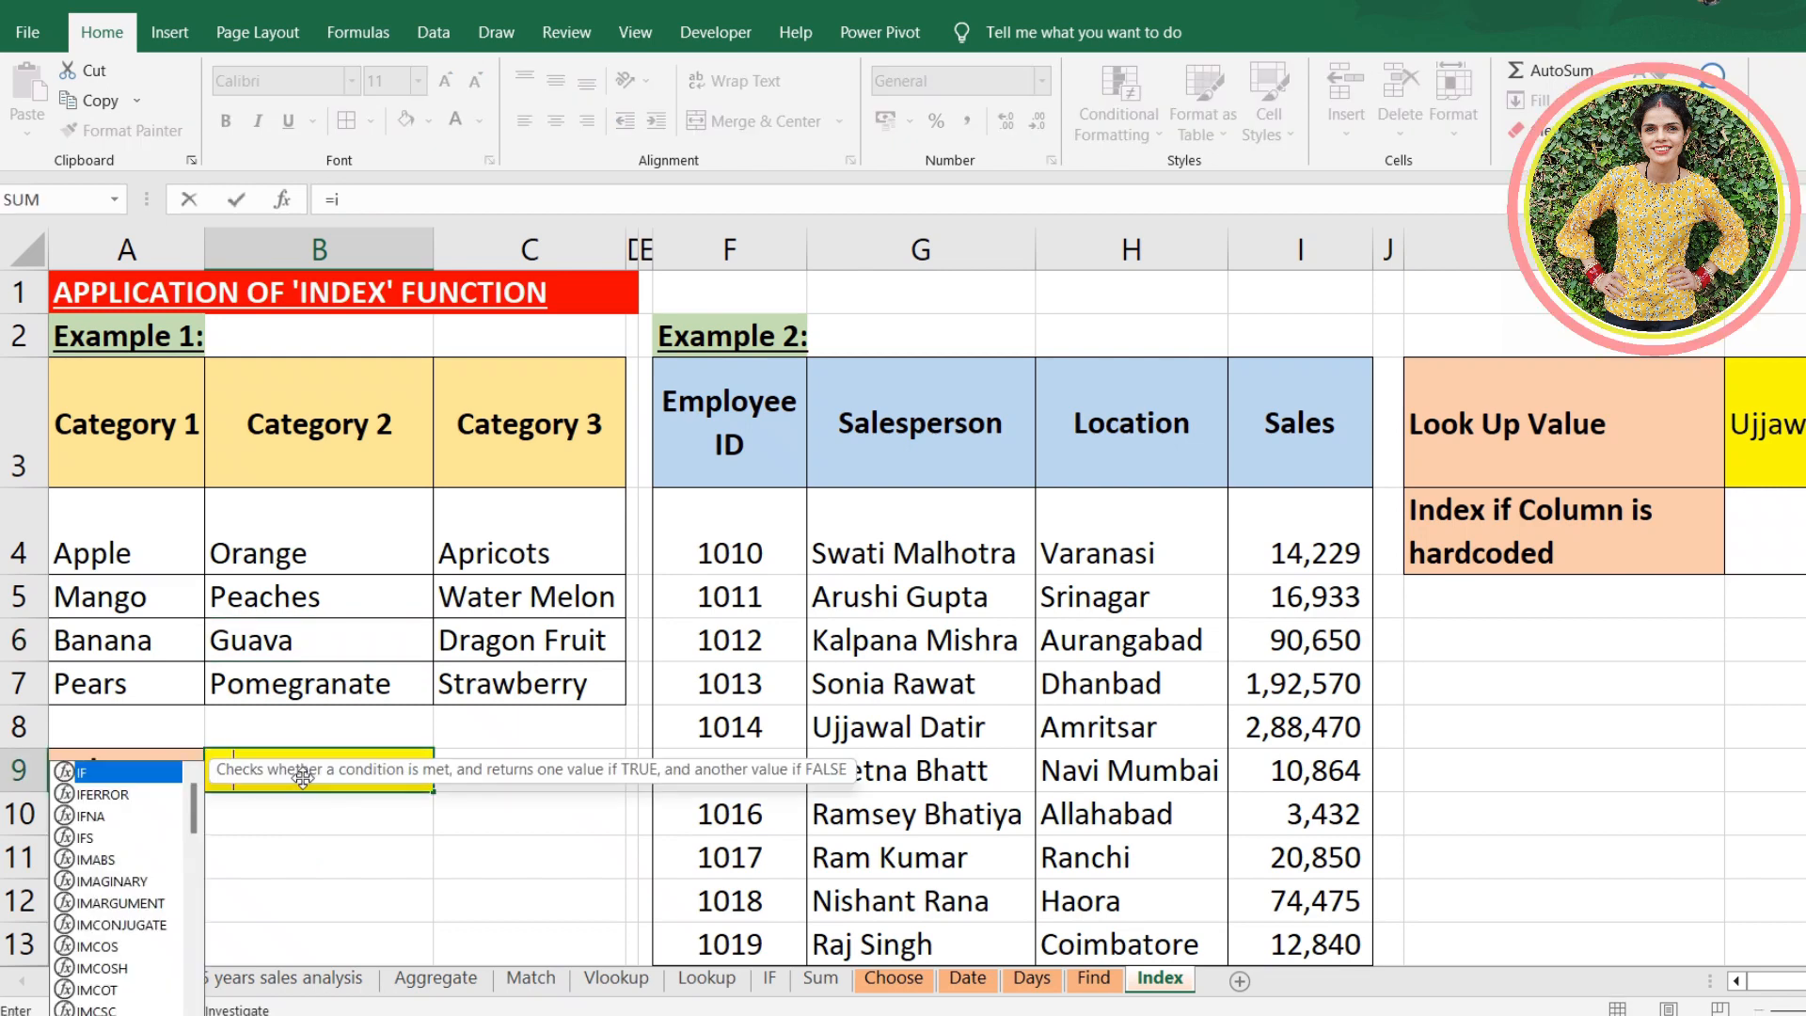
pyautogui.write('ndex(')
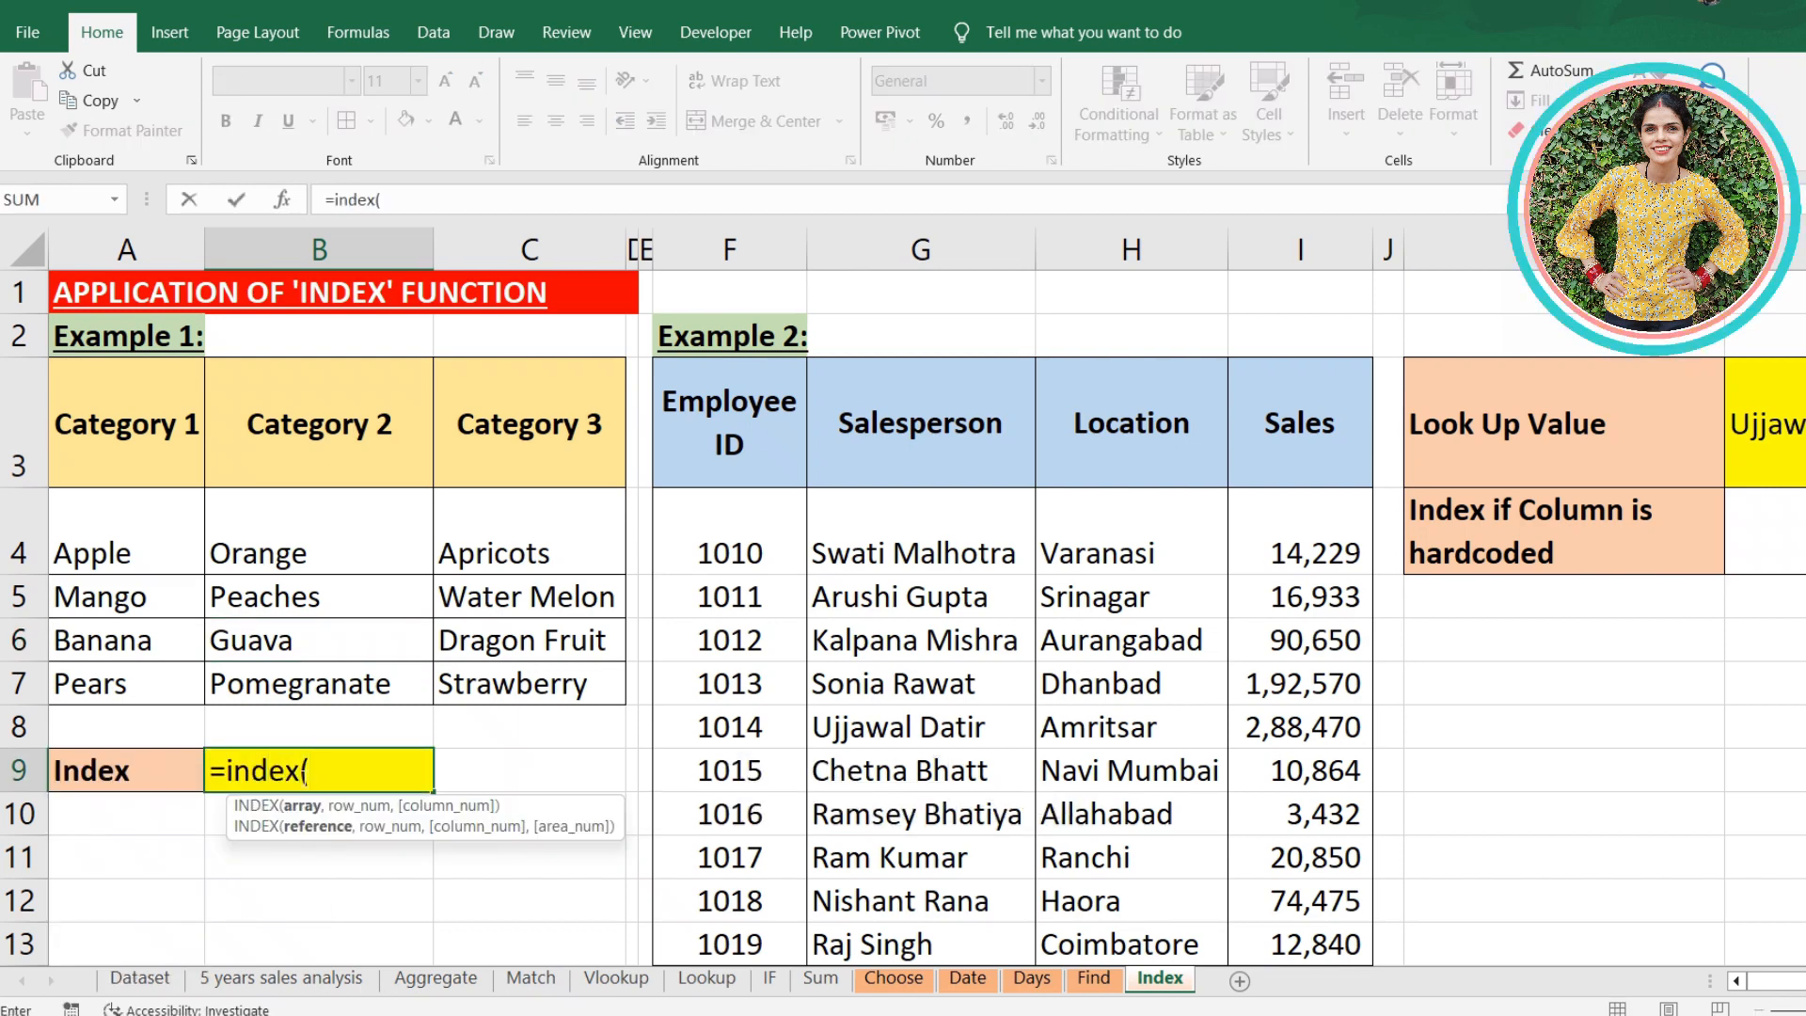
pyautogui.moveTo(138, 533); pyautogui.dragTo(520, 684)
pyautogui.write(',')
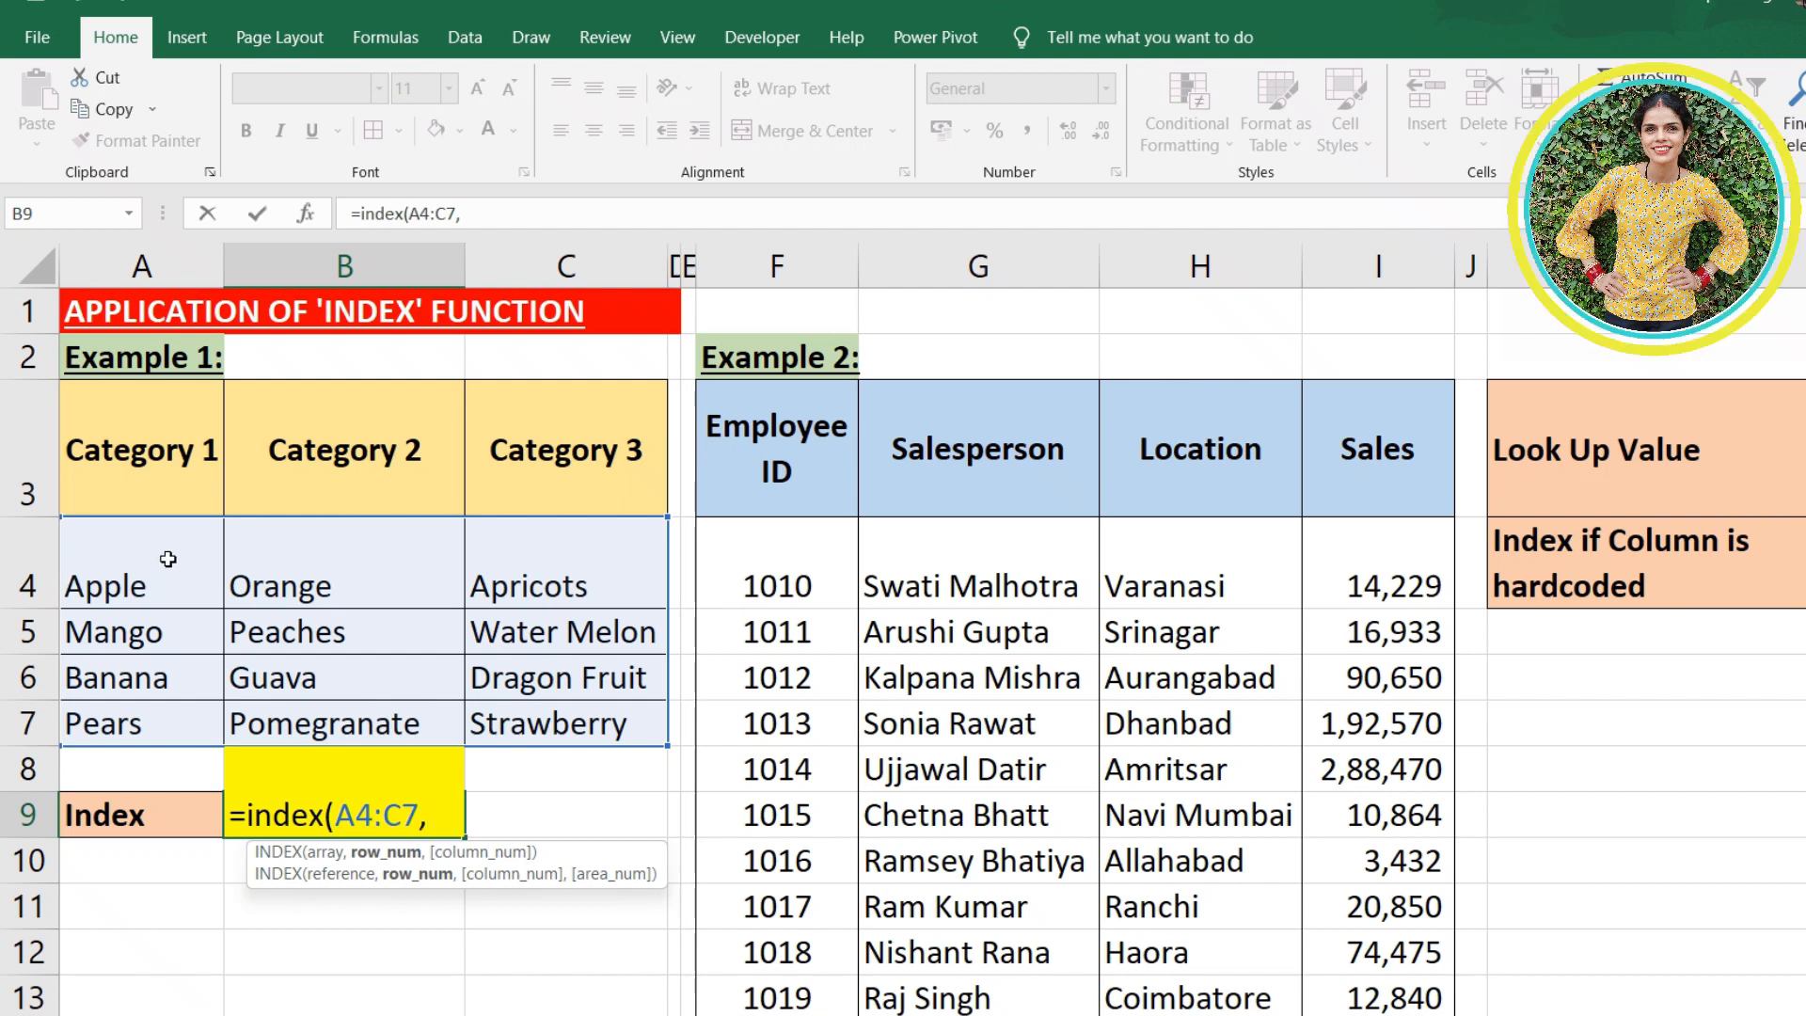
pyautogui.write('3,')
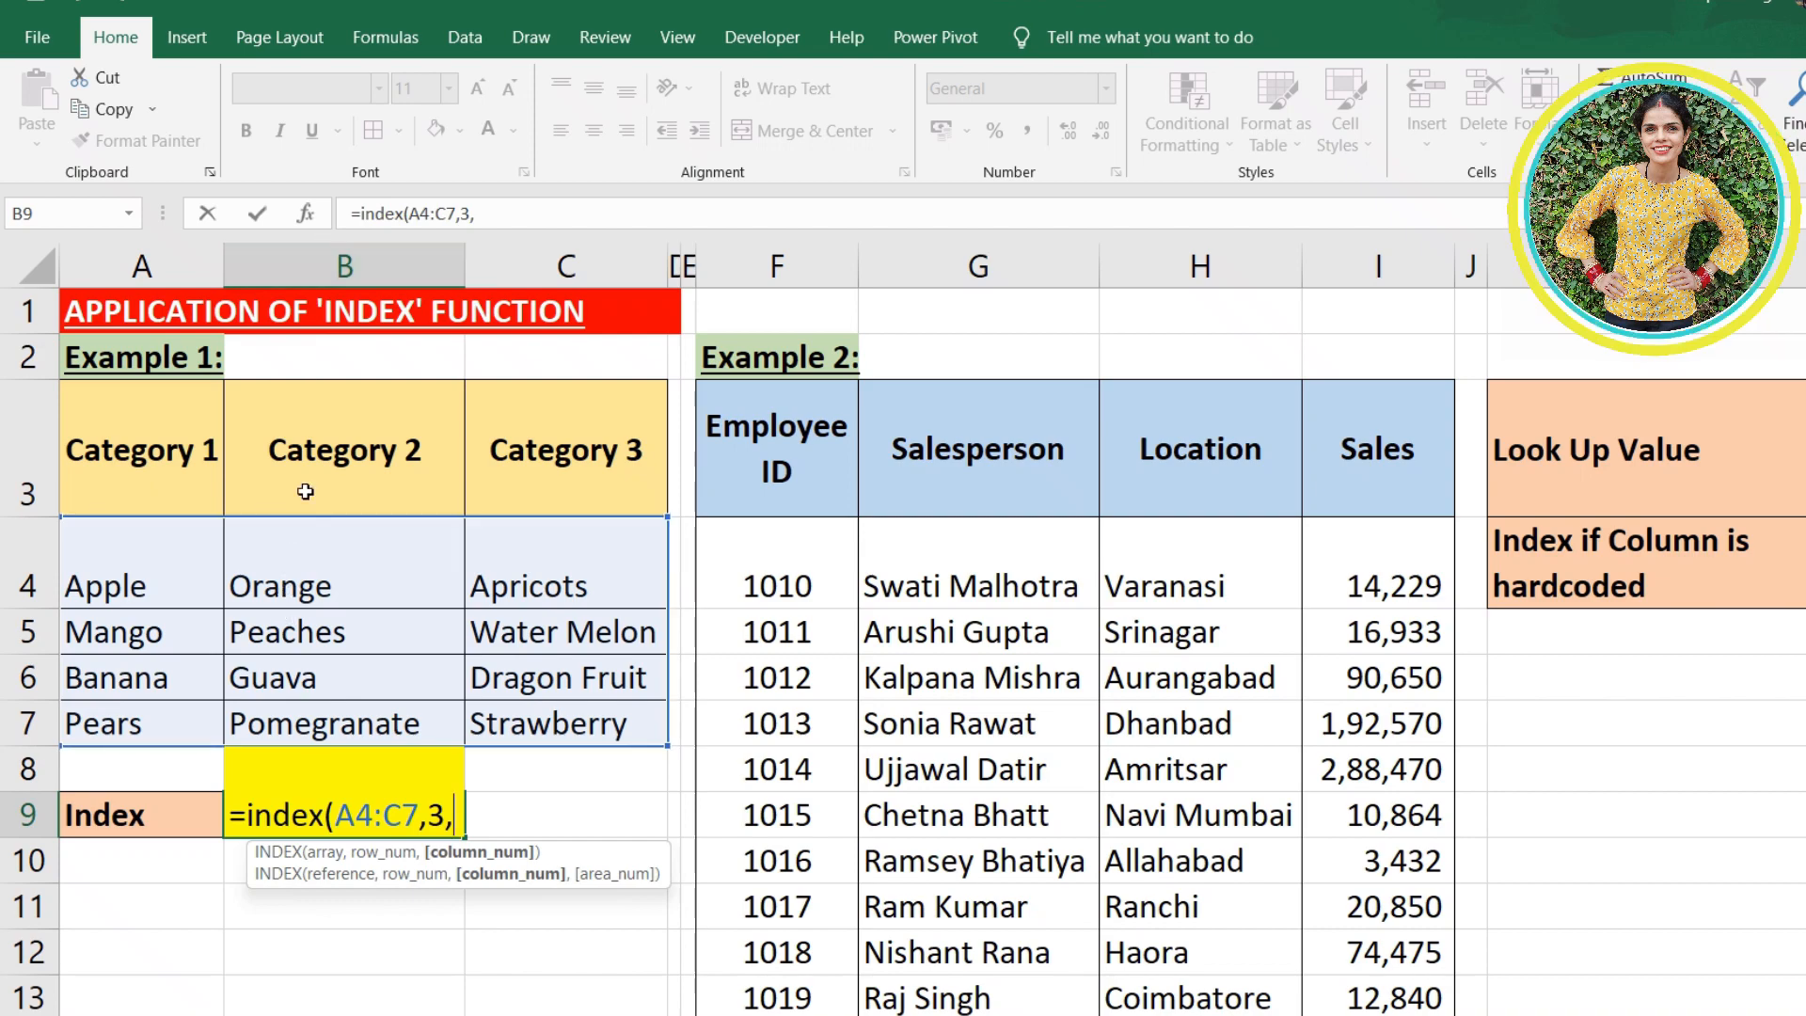
pyautogui.write('2)')
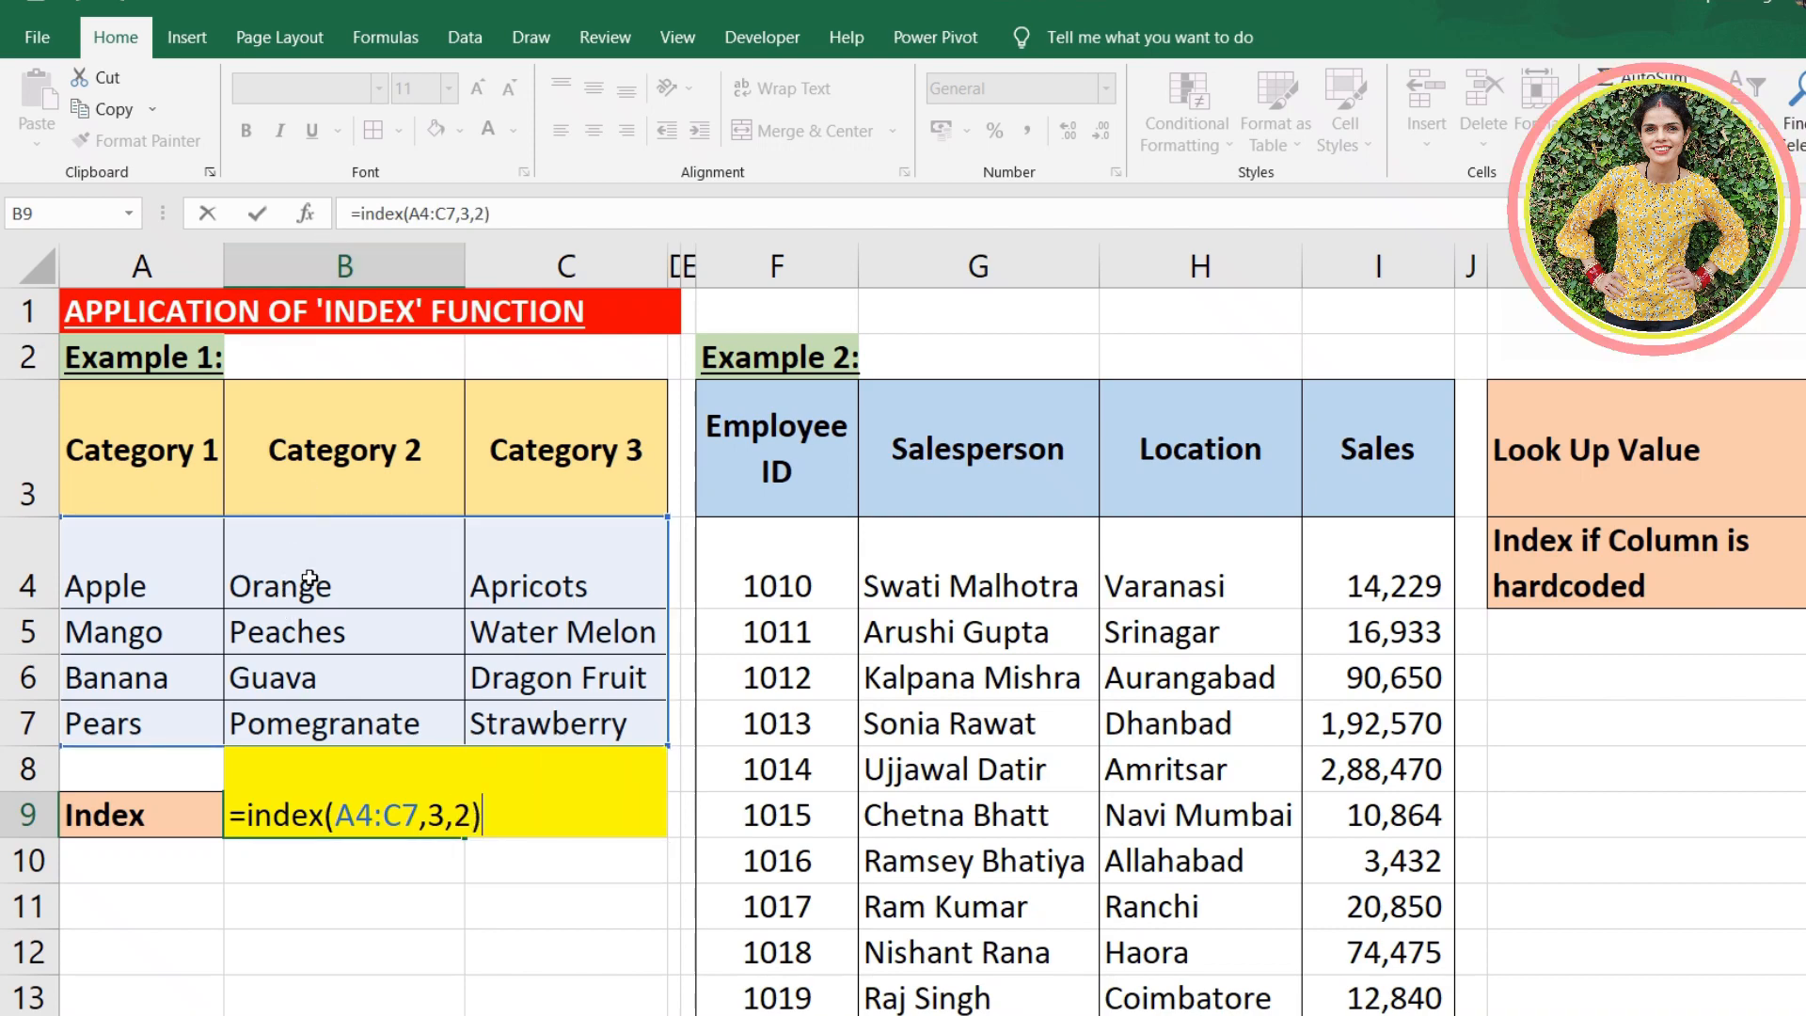
pyautogui.press('Return')
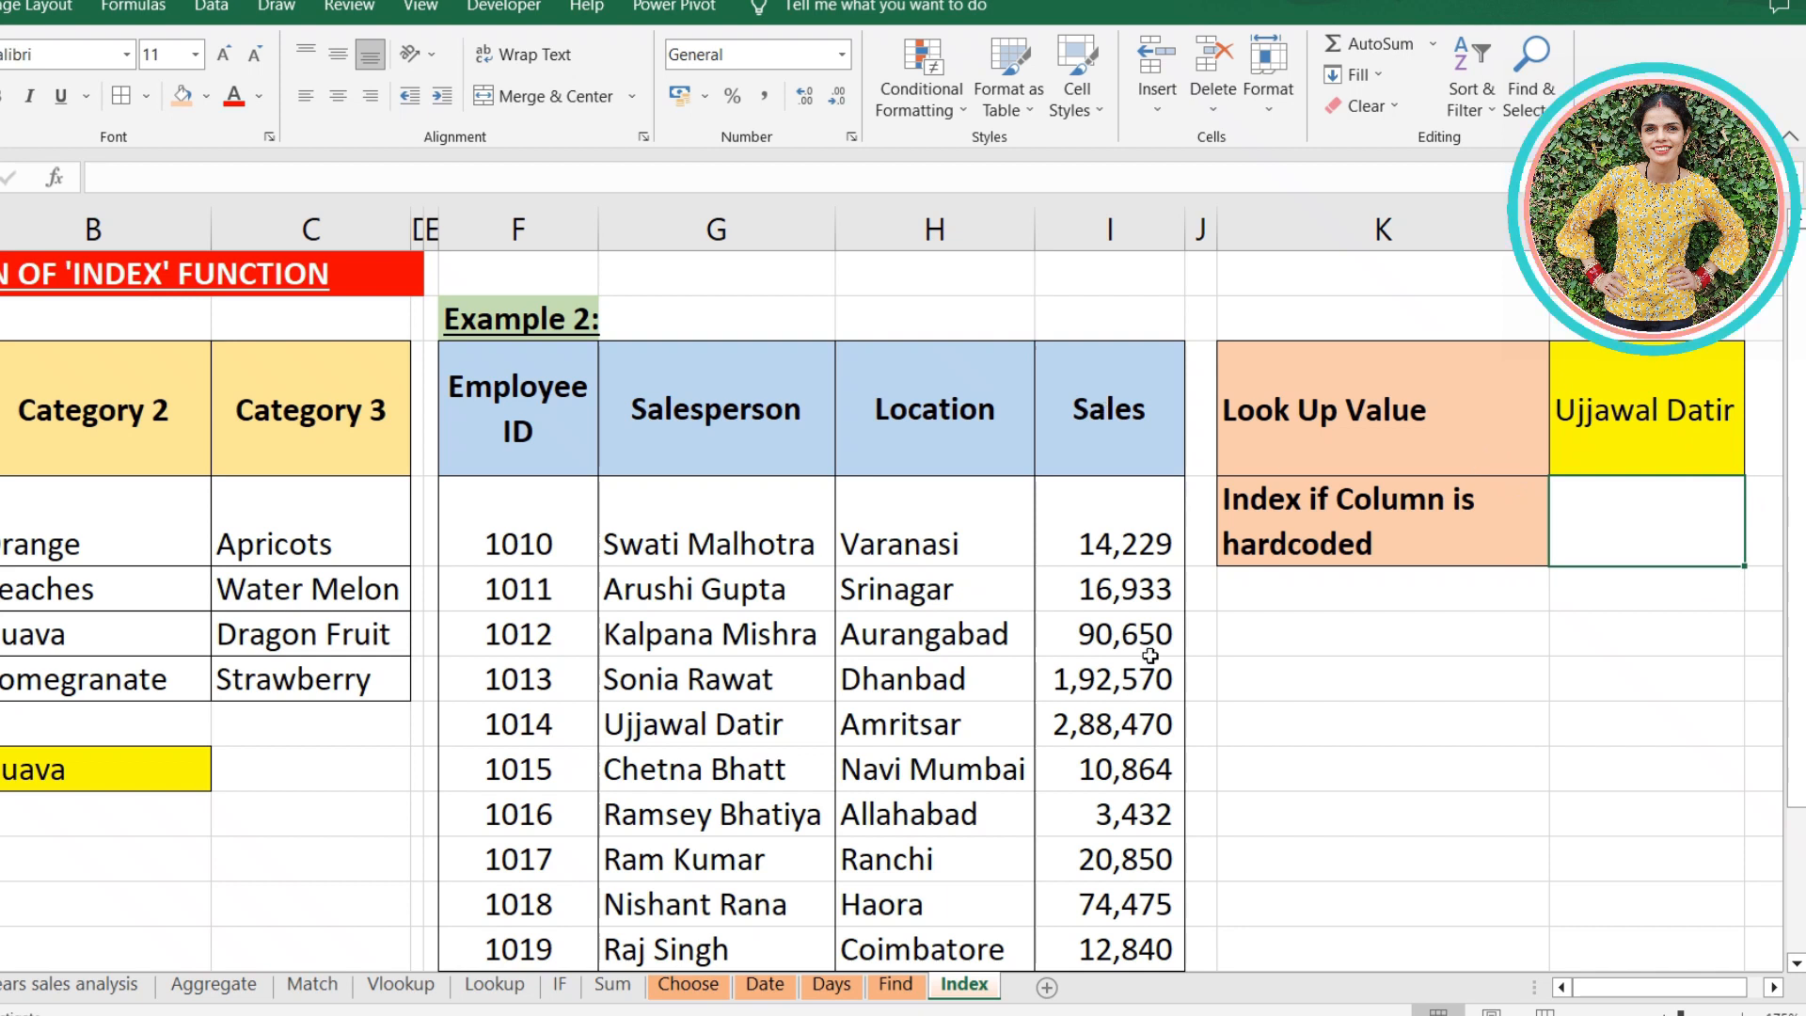
# - Begin an INDEX formula in L4, beside the hardcoded-column label, with the employee table data F4:I13 as the array
pyautogui.click(1599, 528)
pyautogui.write('=')
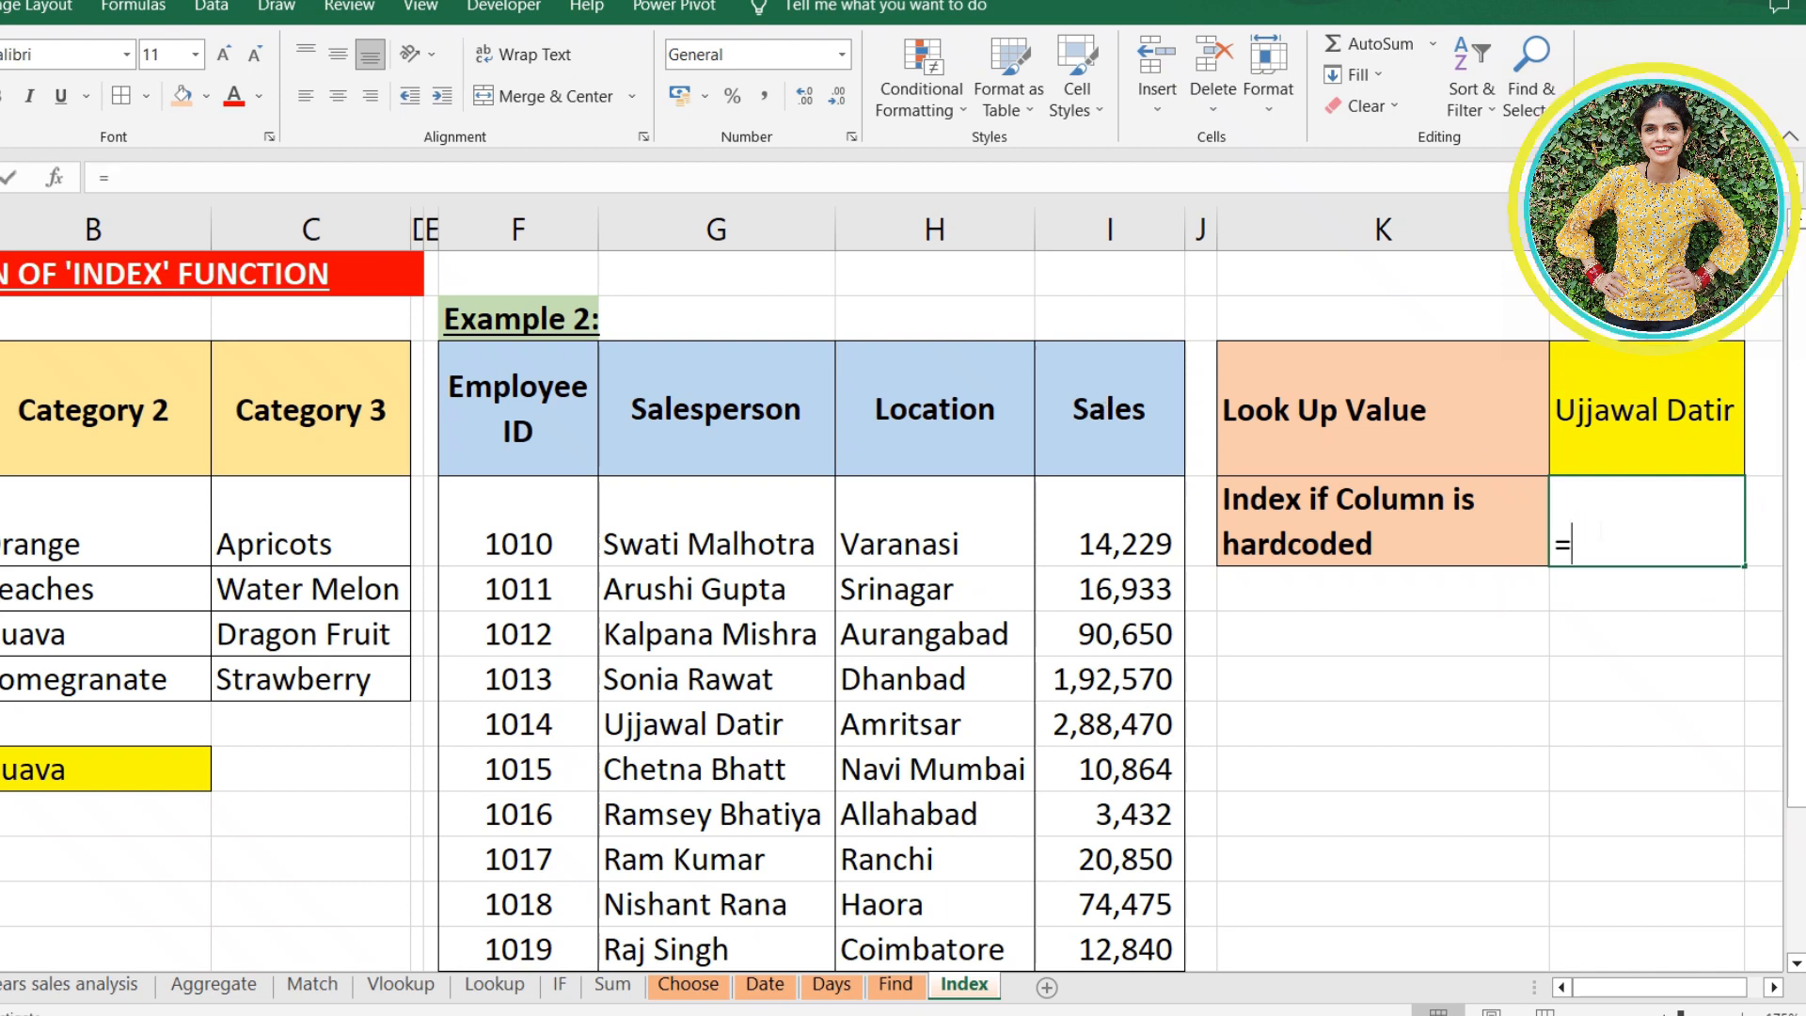
pyautogui.write('index')
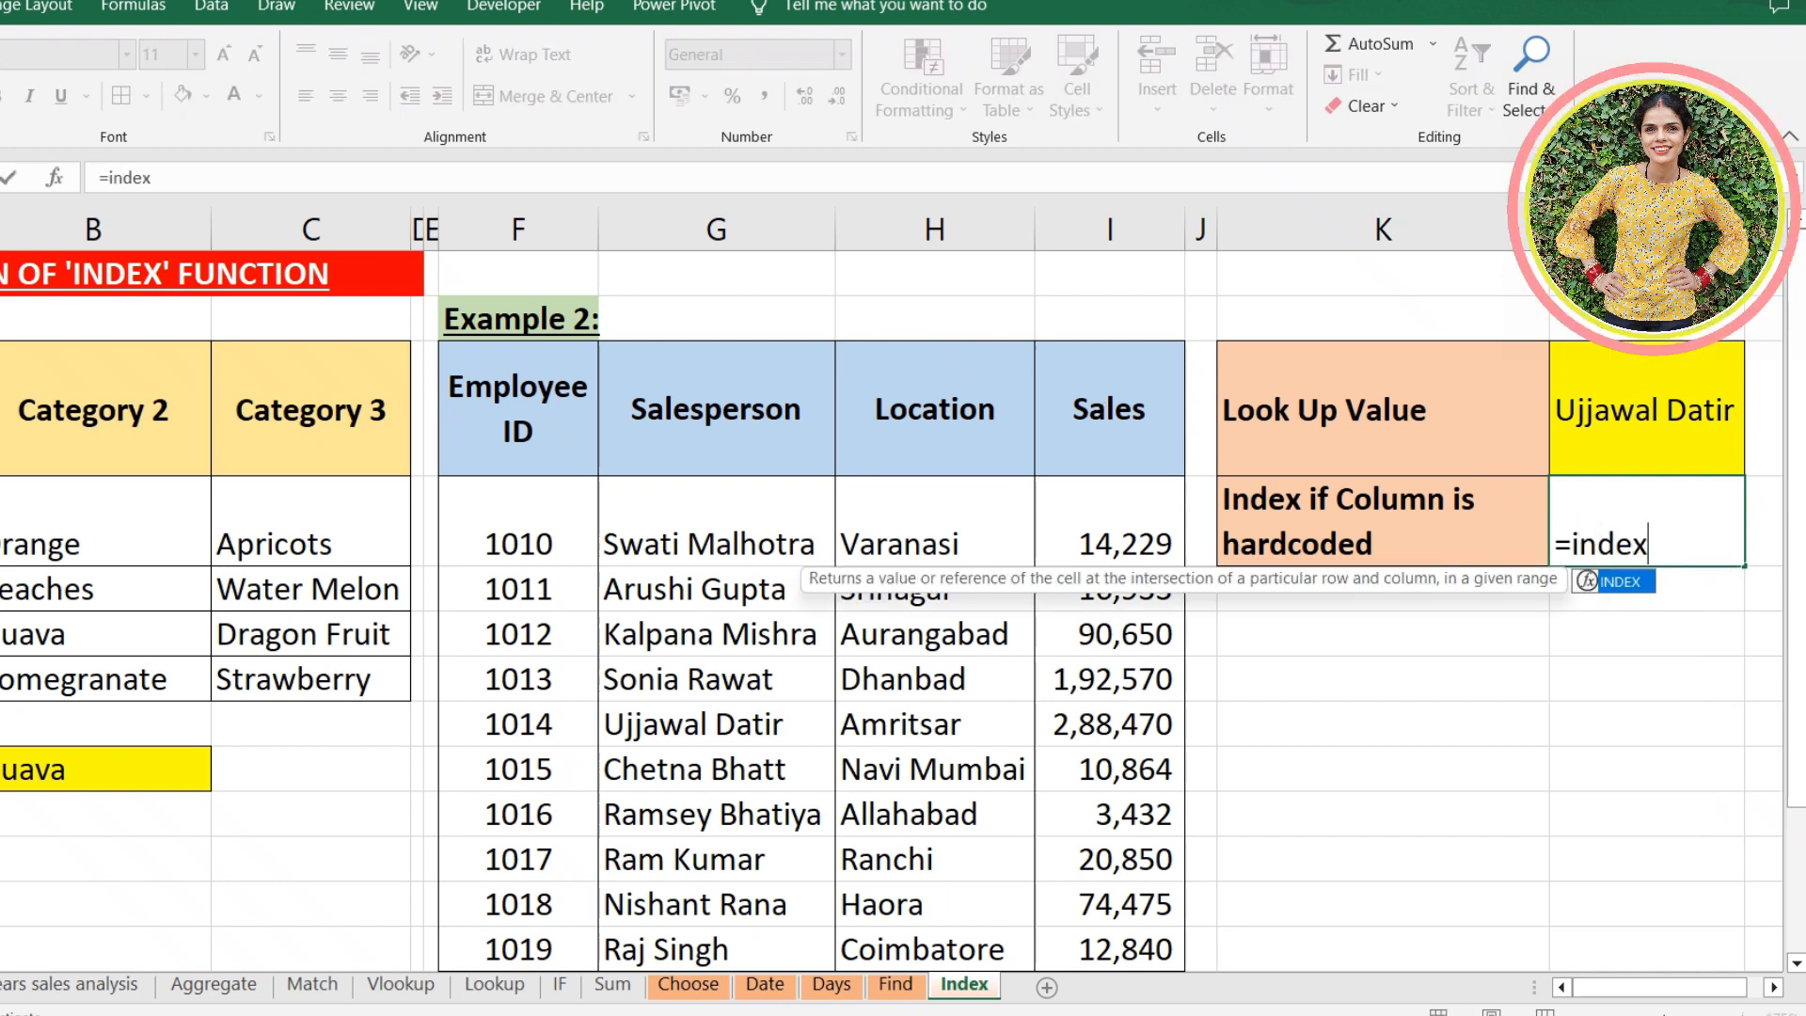
pyautogui.write('(')
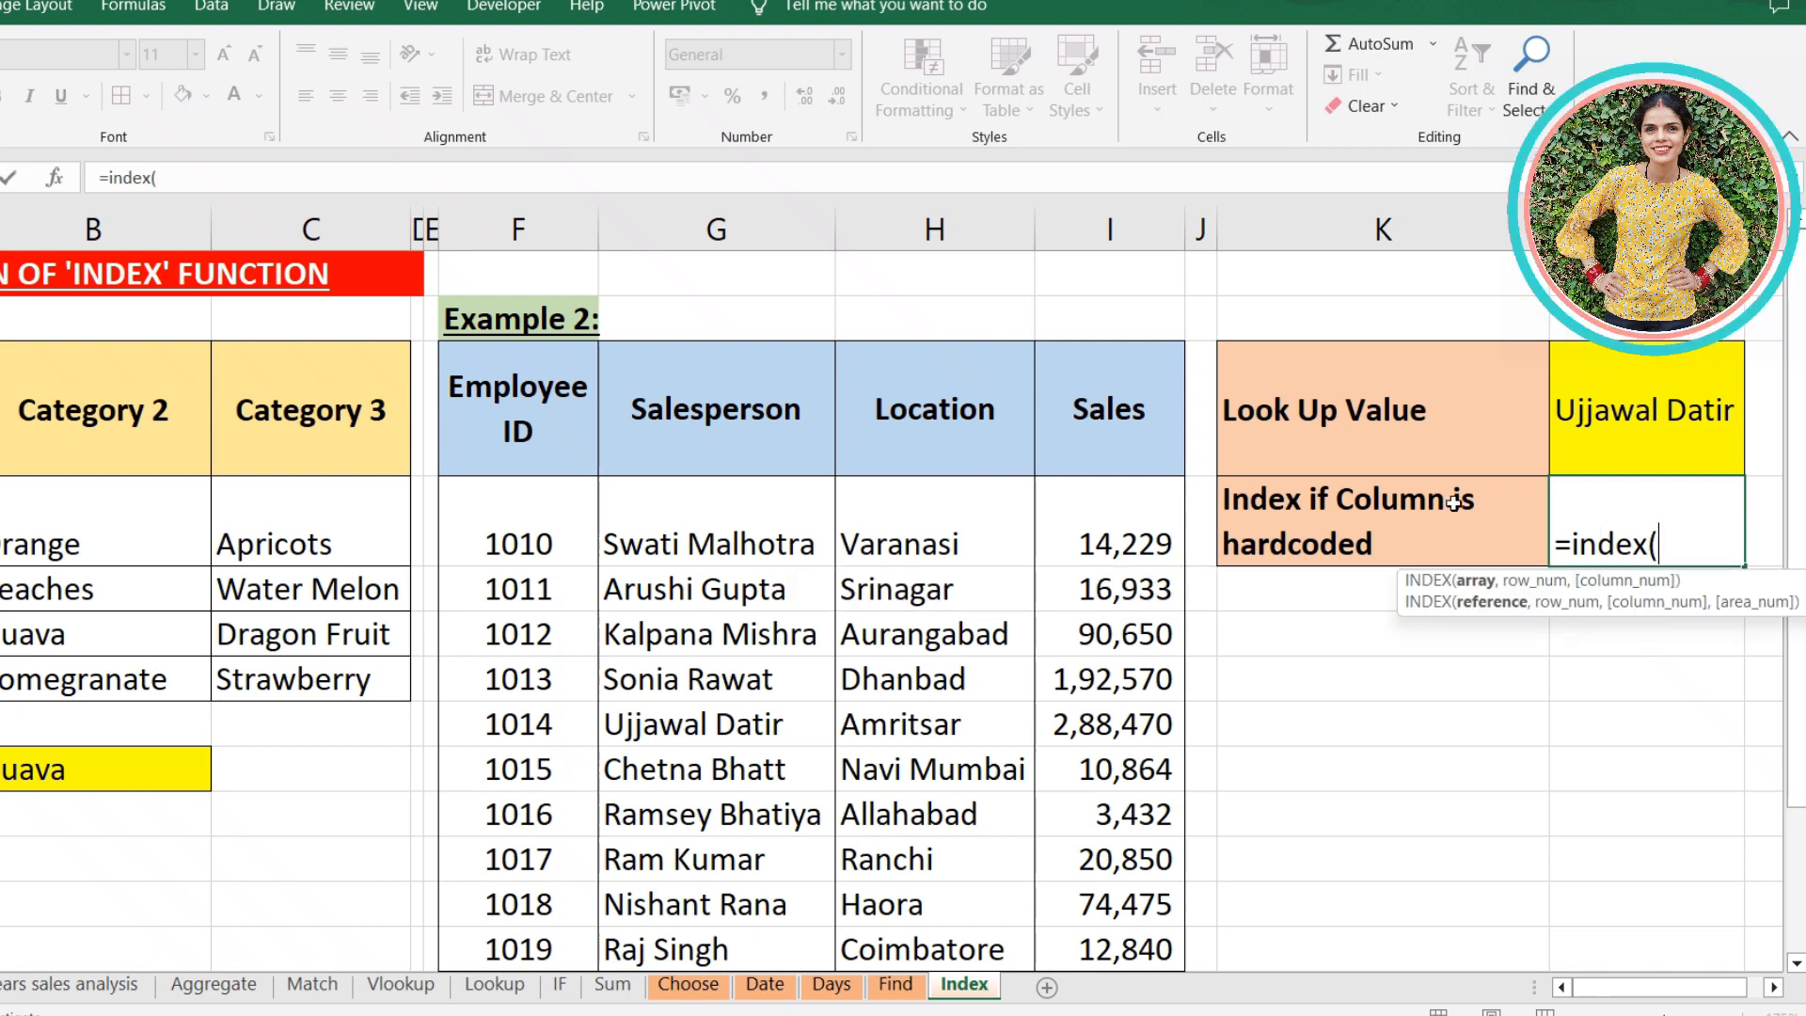
pyautogui.moveTo(508, 501); pyautogui.dragTo(1124, 952)
pyautogui.write(',')
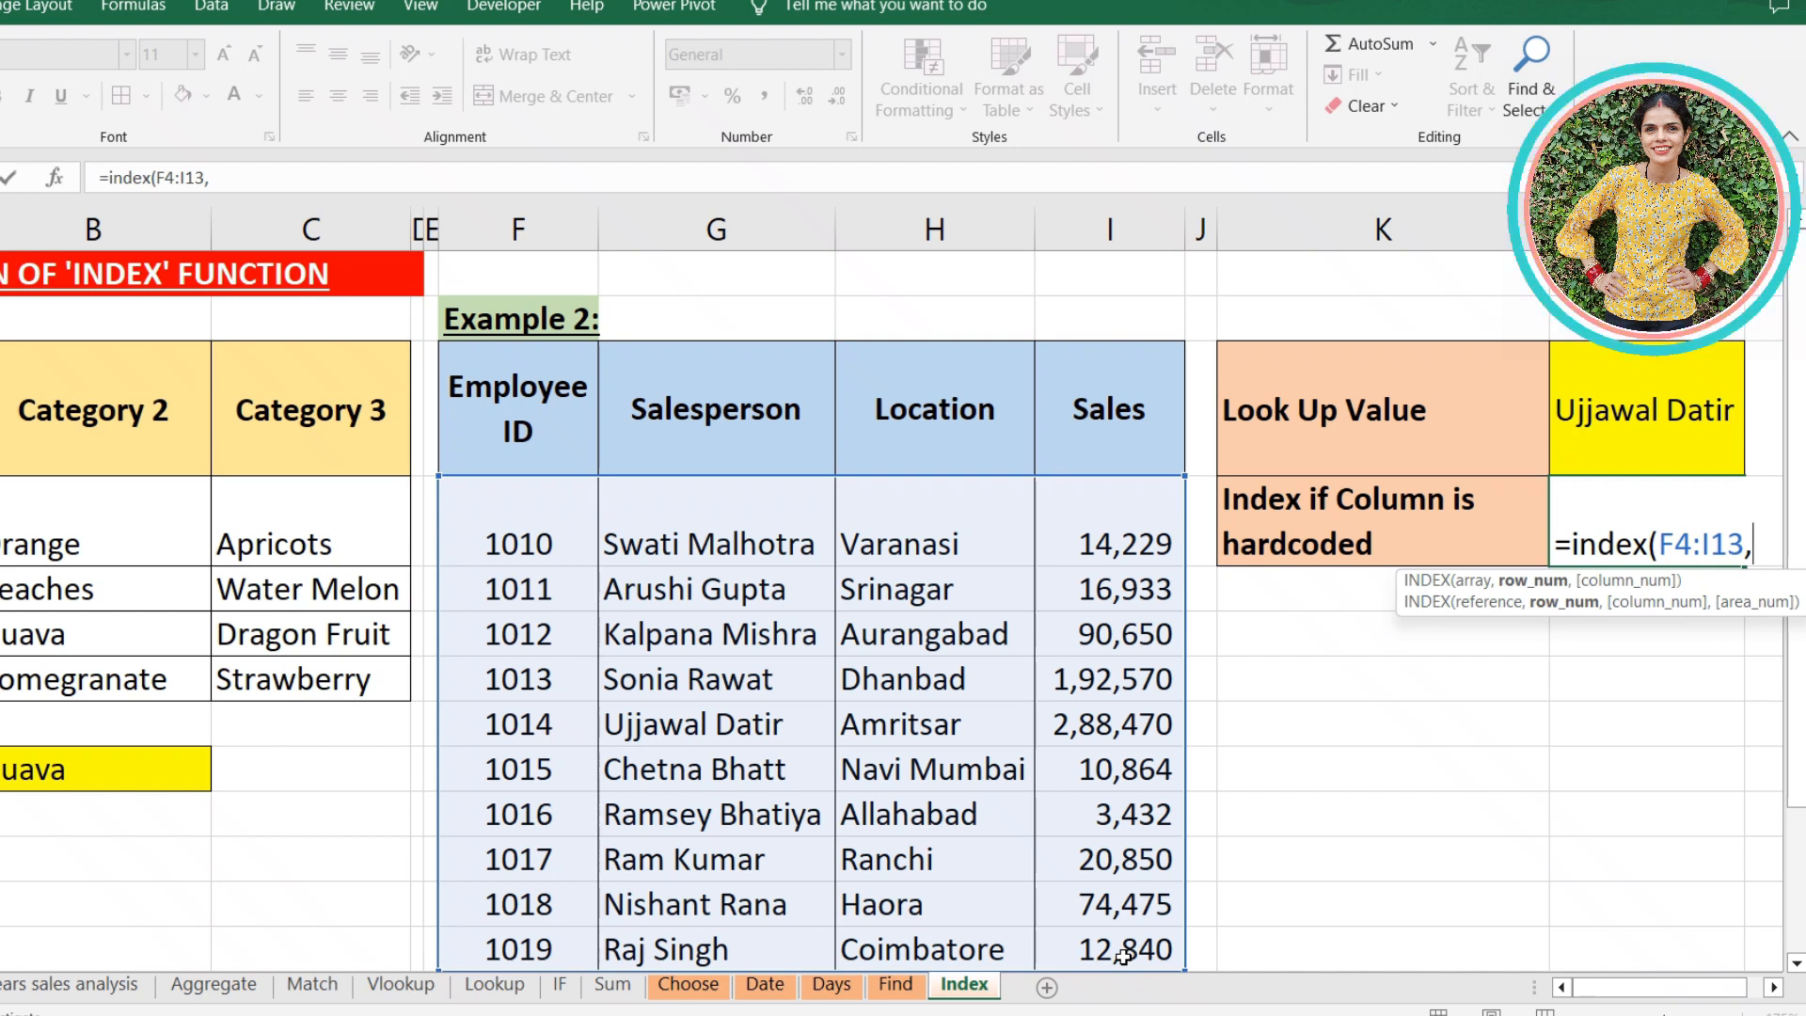
# - Nest an exact-match MATCH of the lookup value L3 within the Salesperson range G4:G13 as the INDEX row number, using match type 0
pyautogui.write('match')
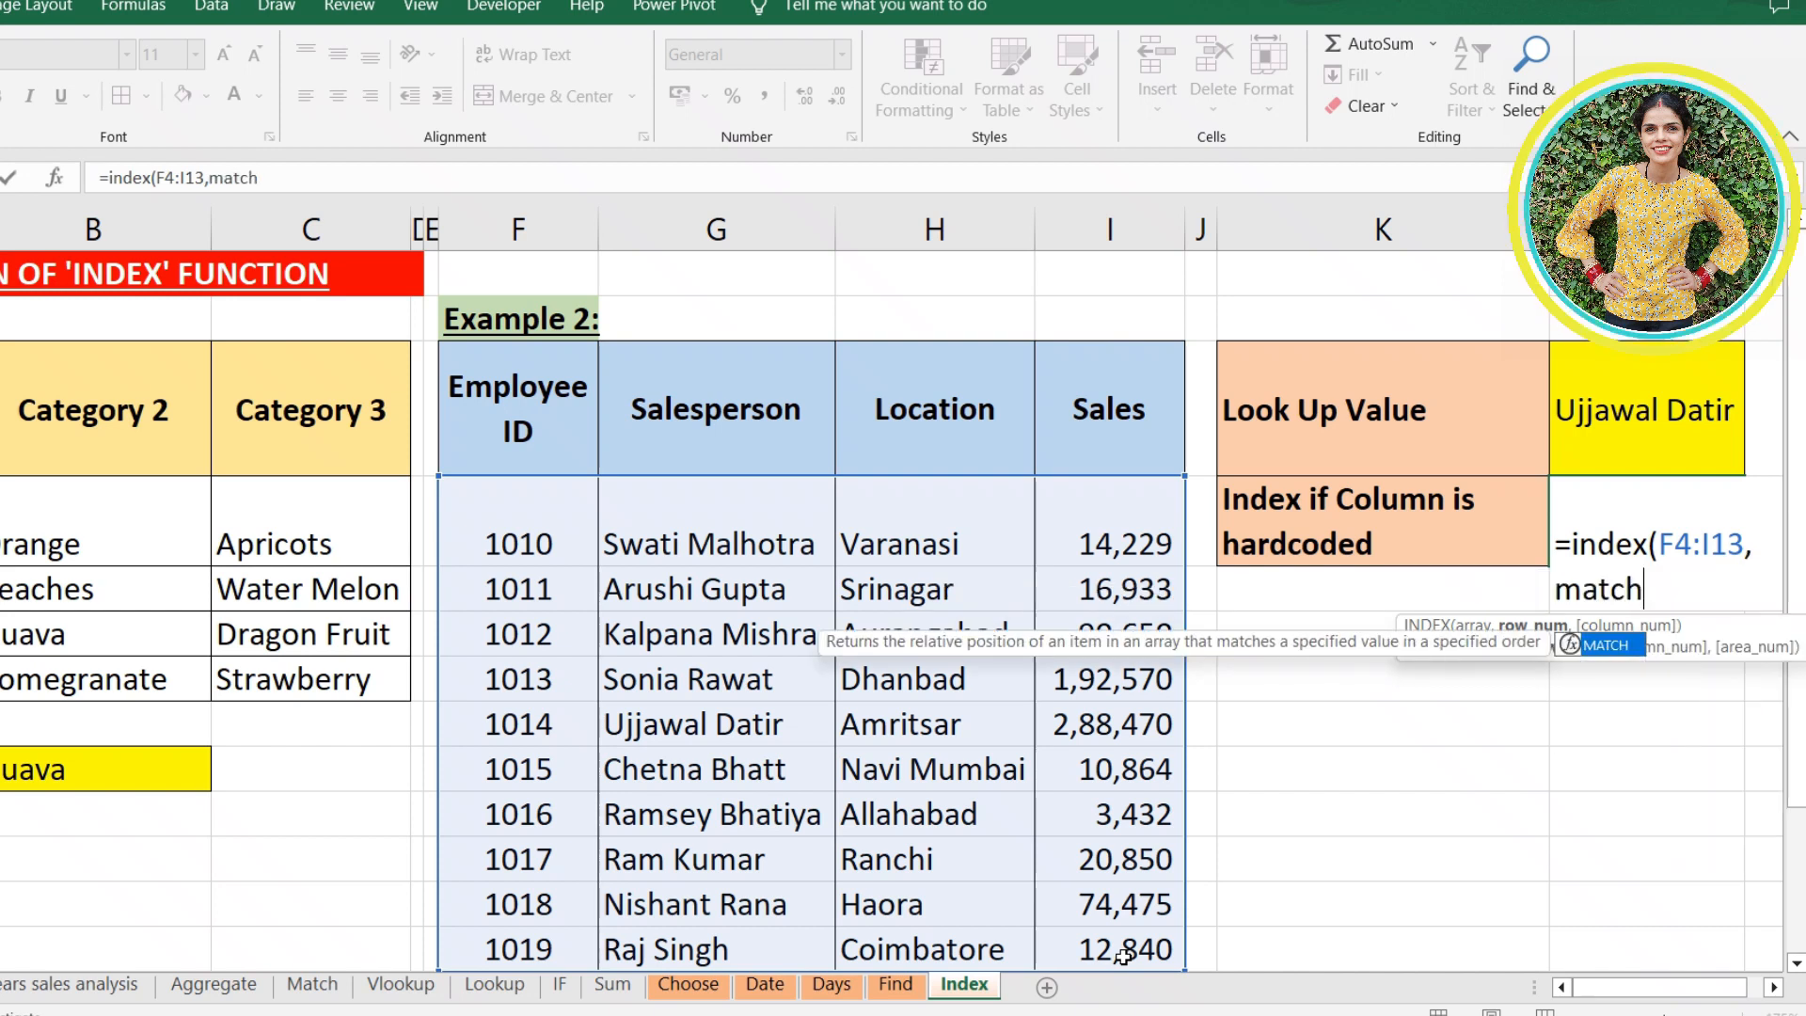
pyautogui.write('(')
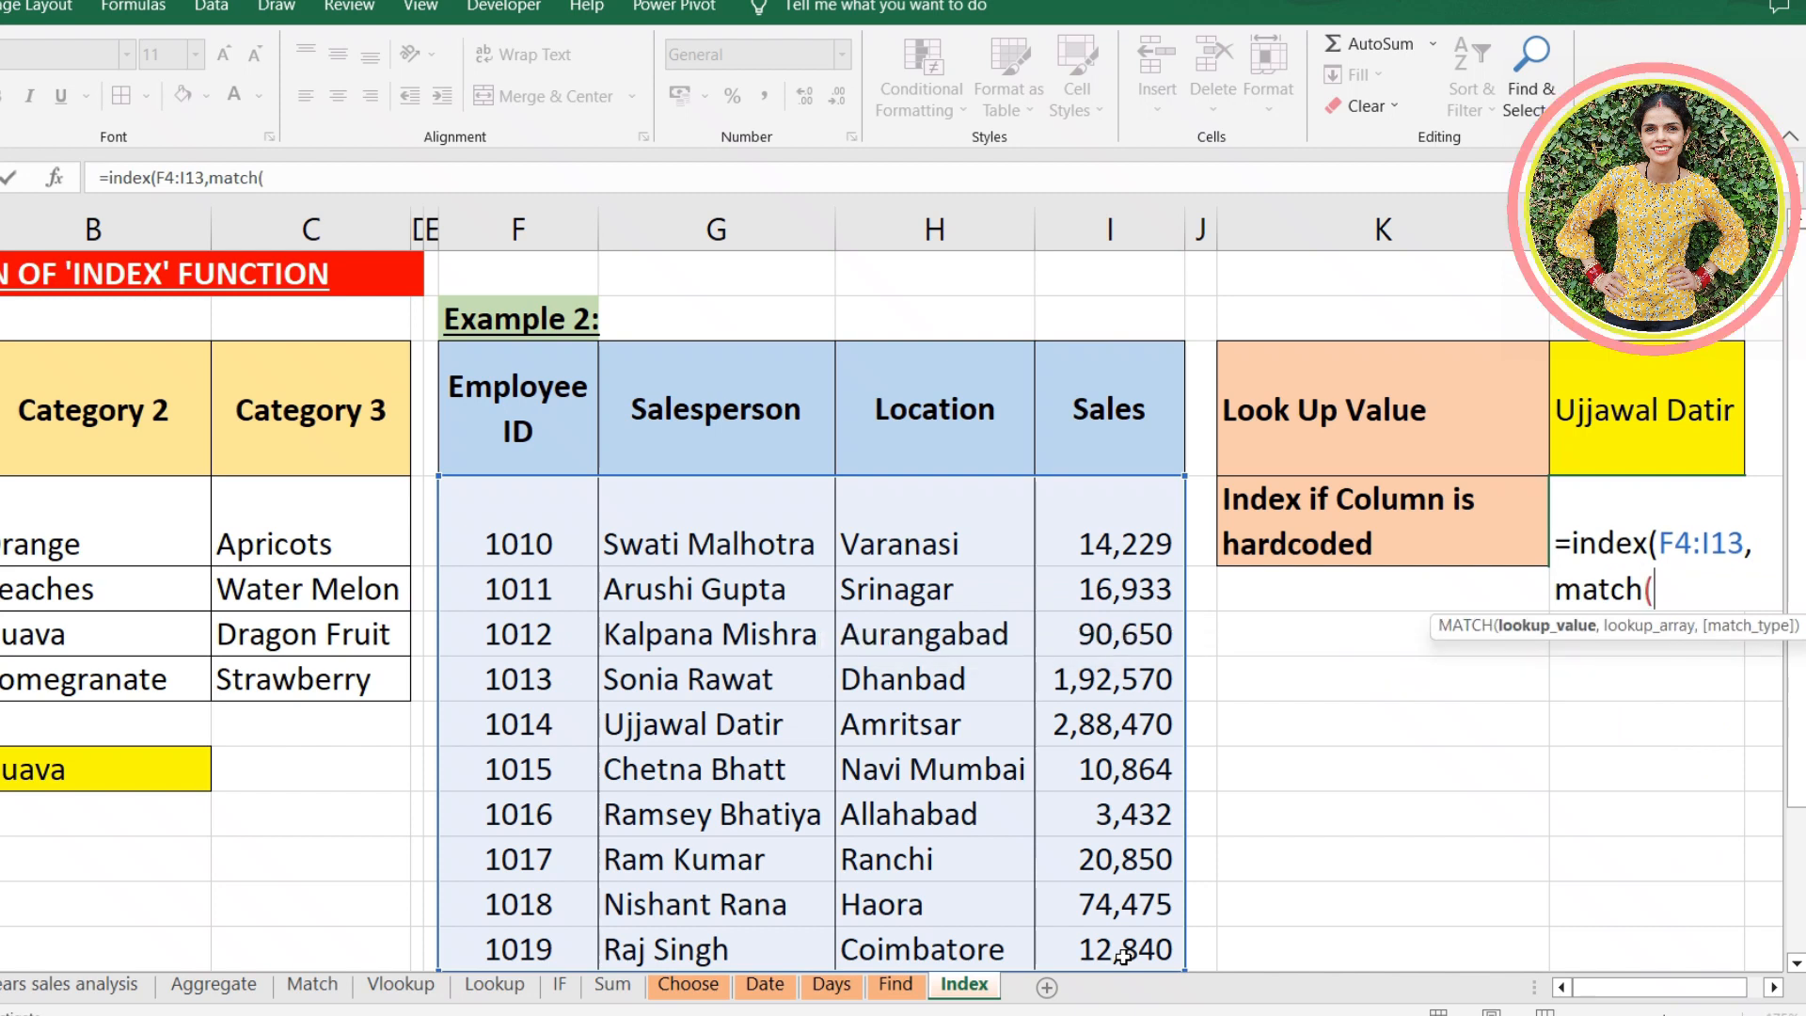
pyautogui.click(1634, 442)
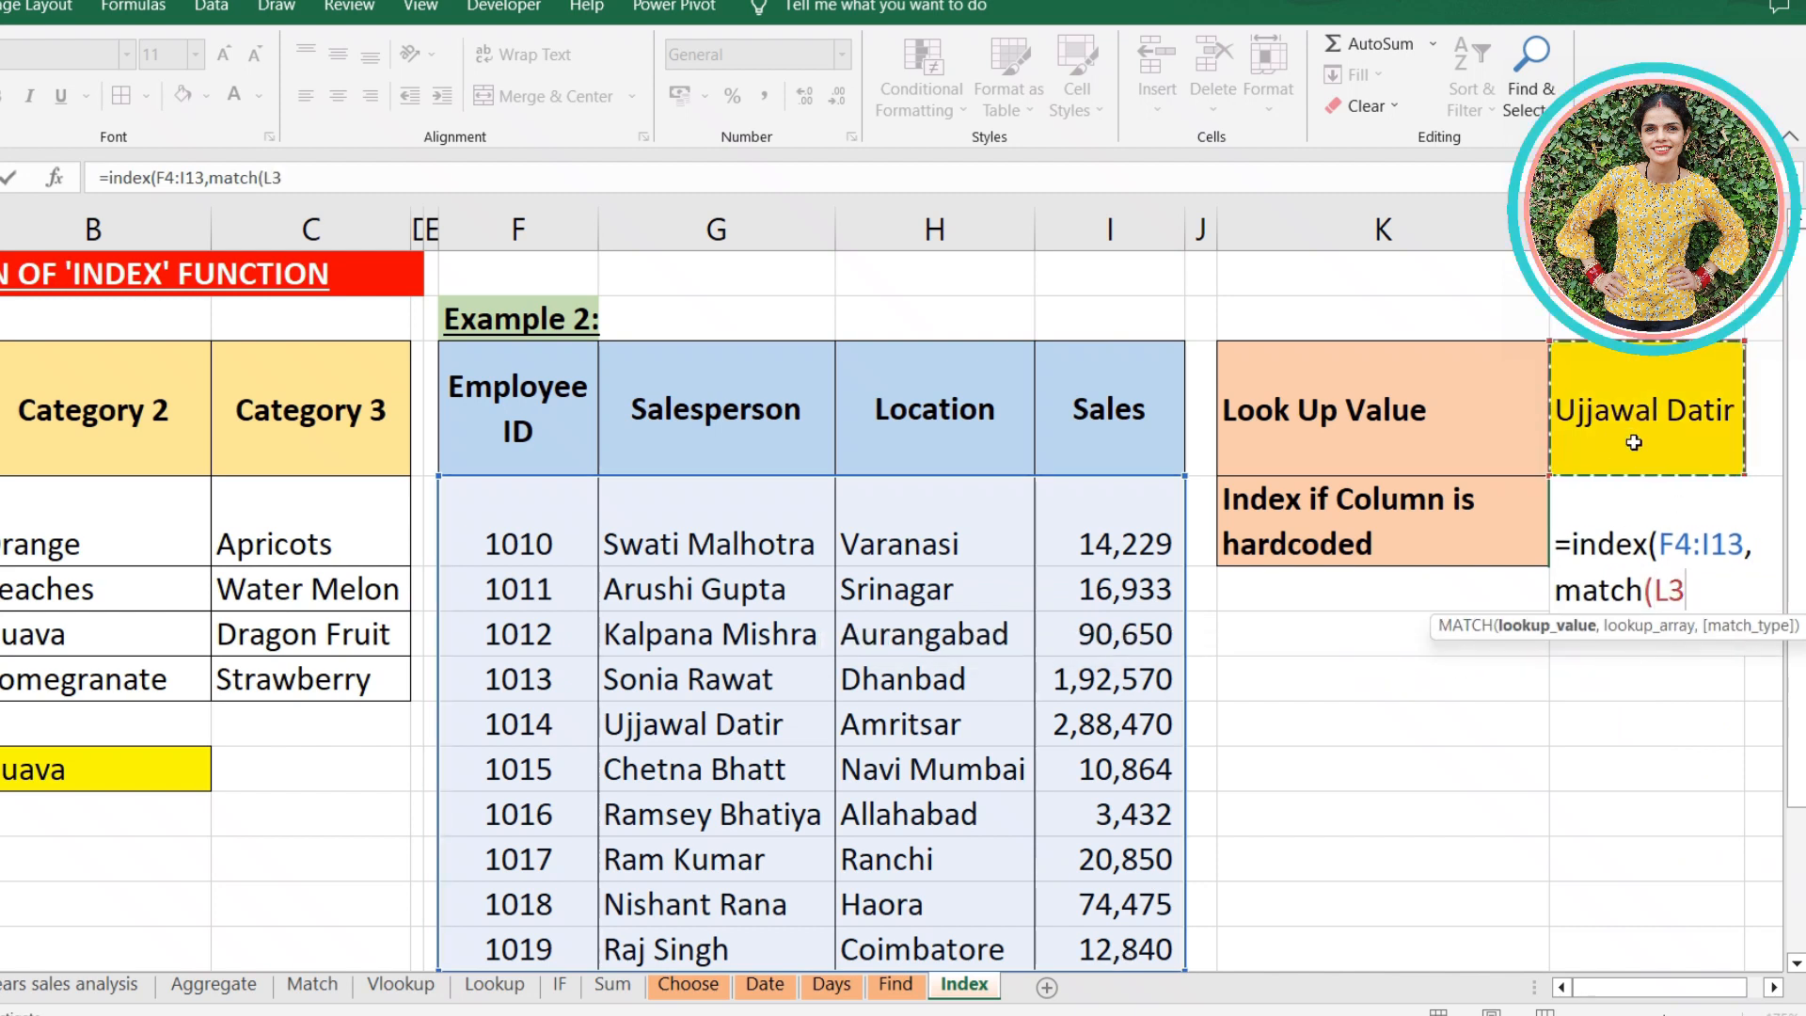
pyautogui.write(',')
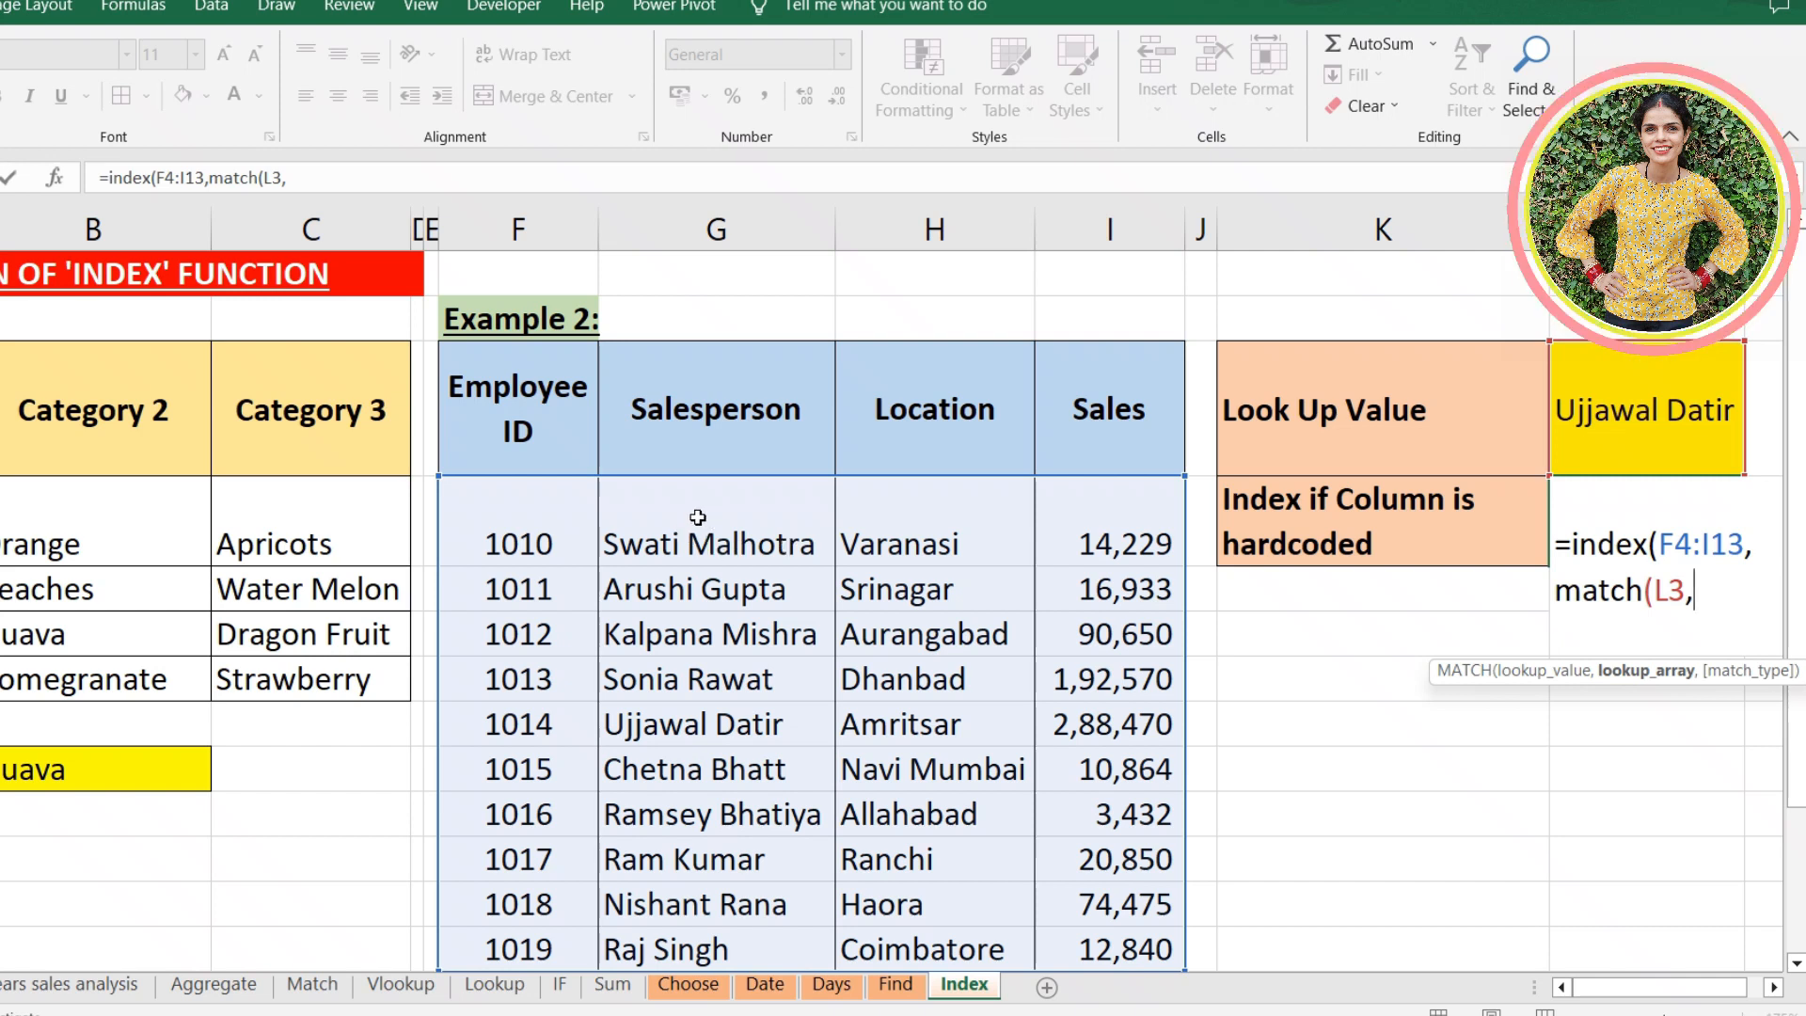
pyautogui.moveTo(697, 517); pyautogui.dragTo(690, 945)
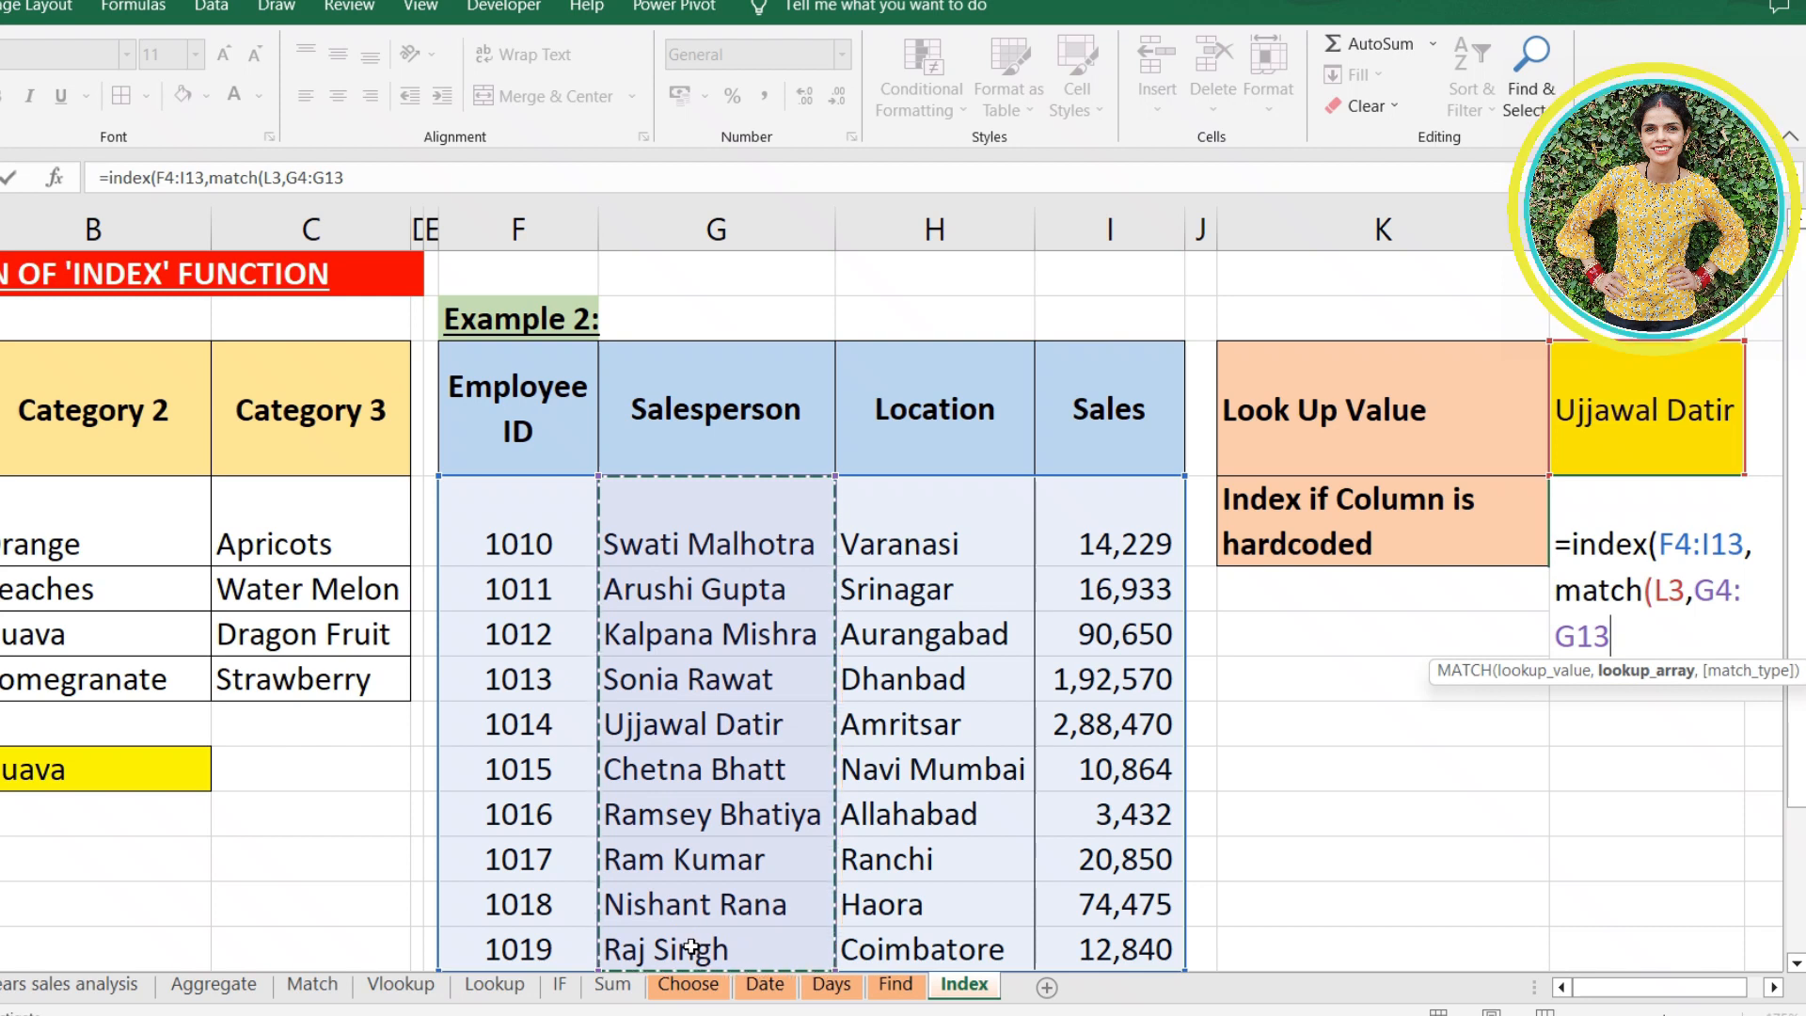
pyautogui.write(',0')
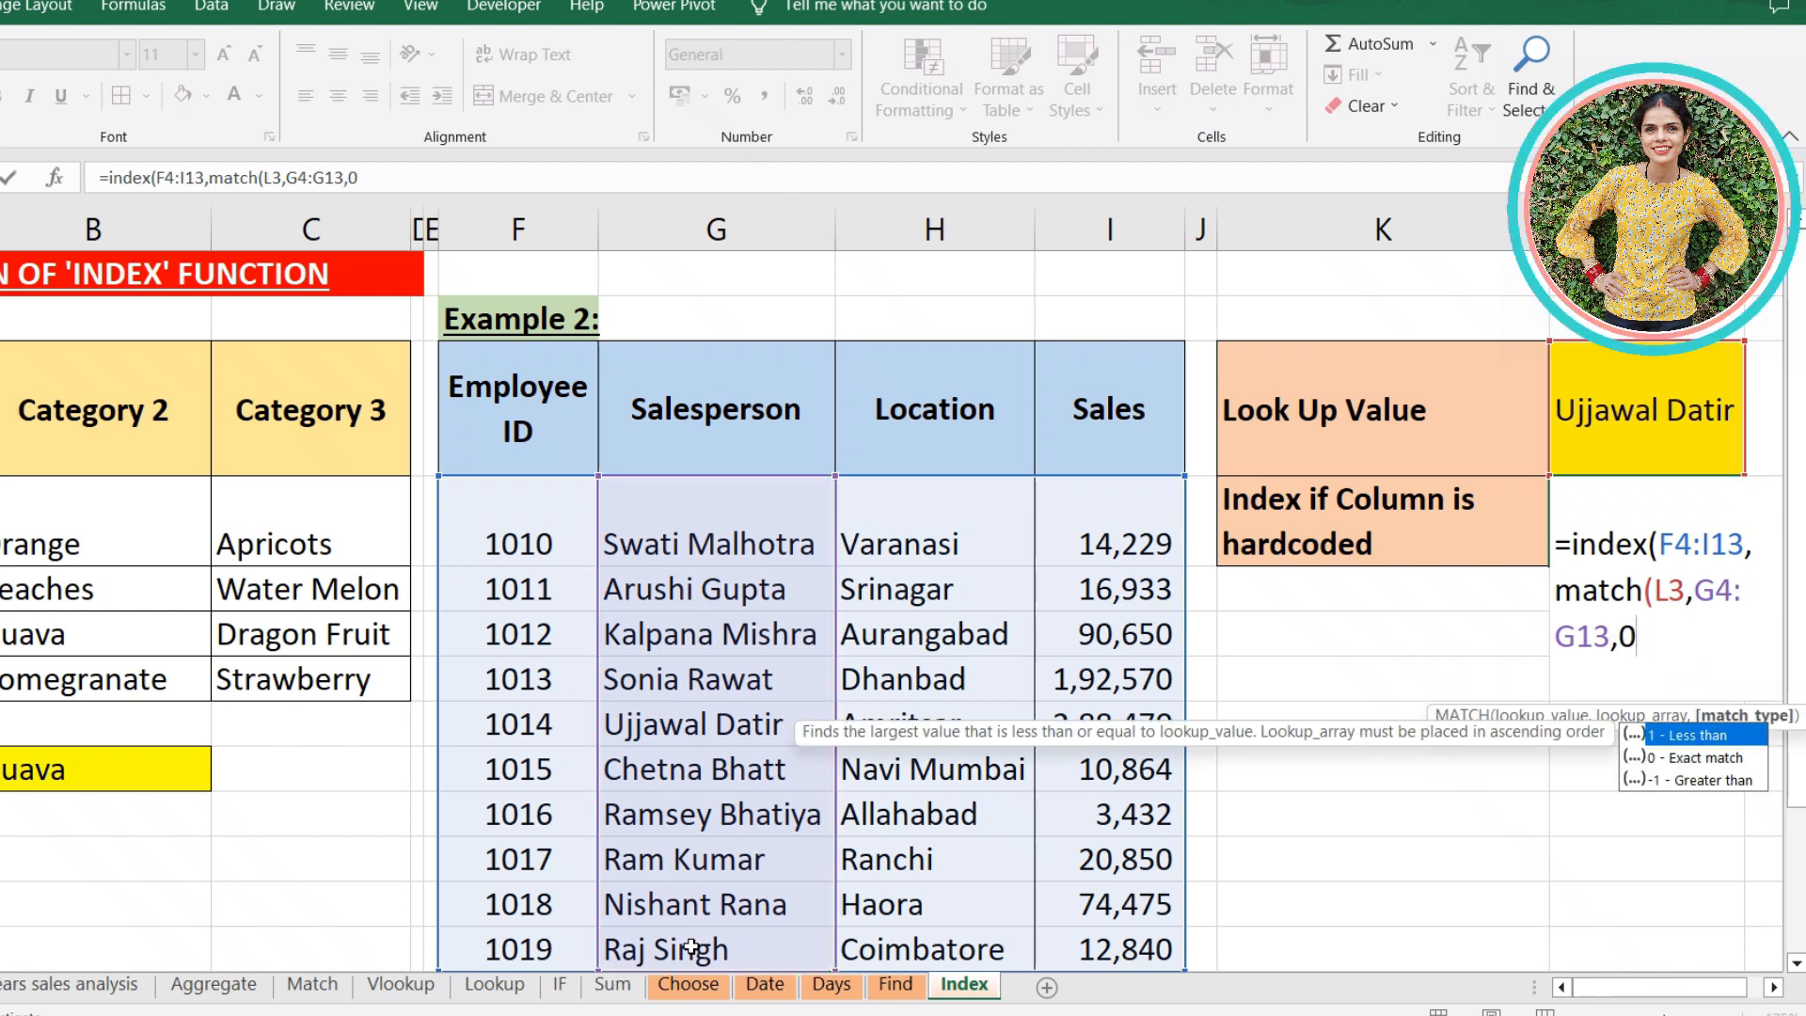
pyautogui.write('),')
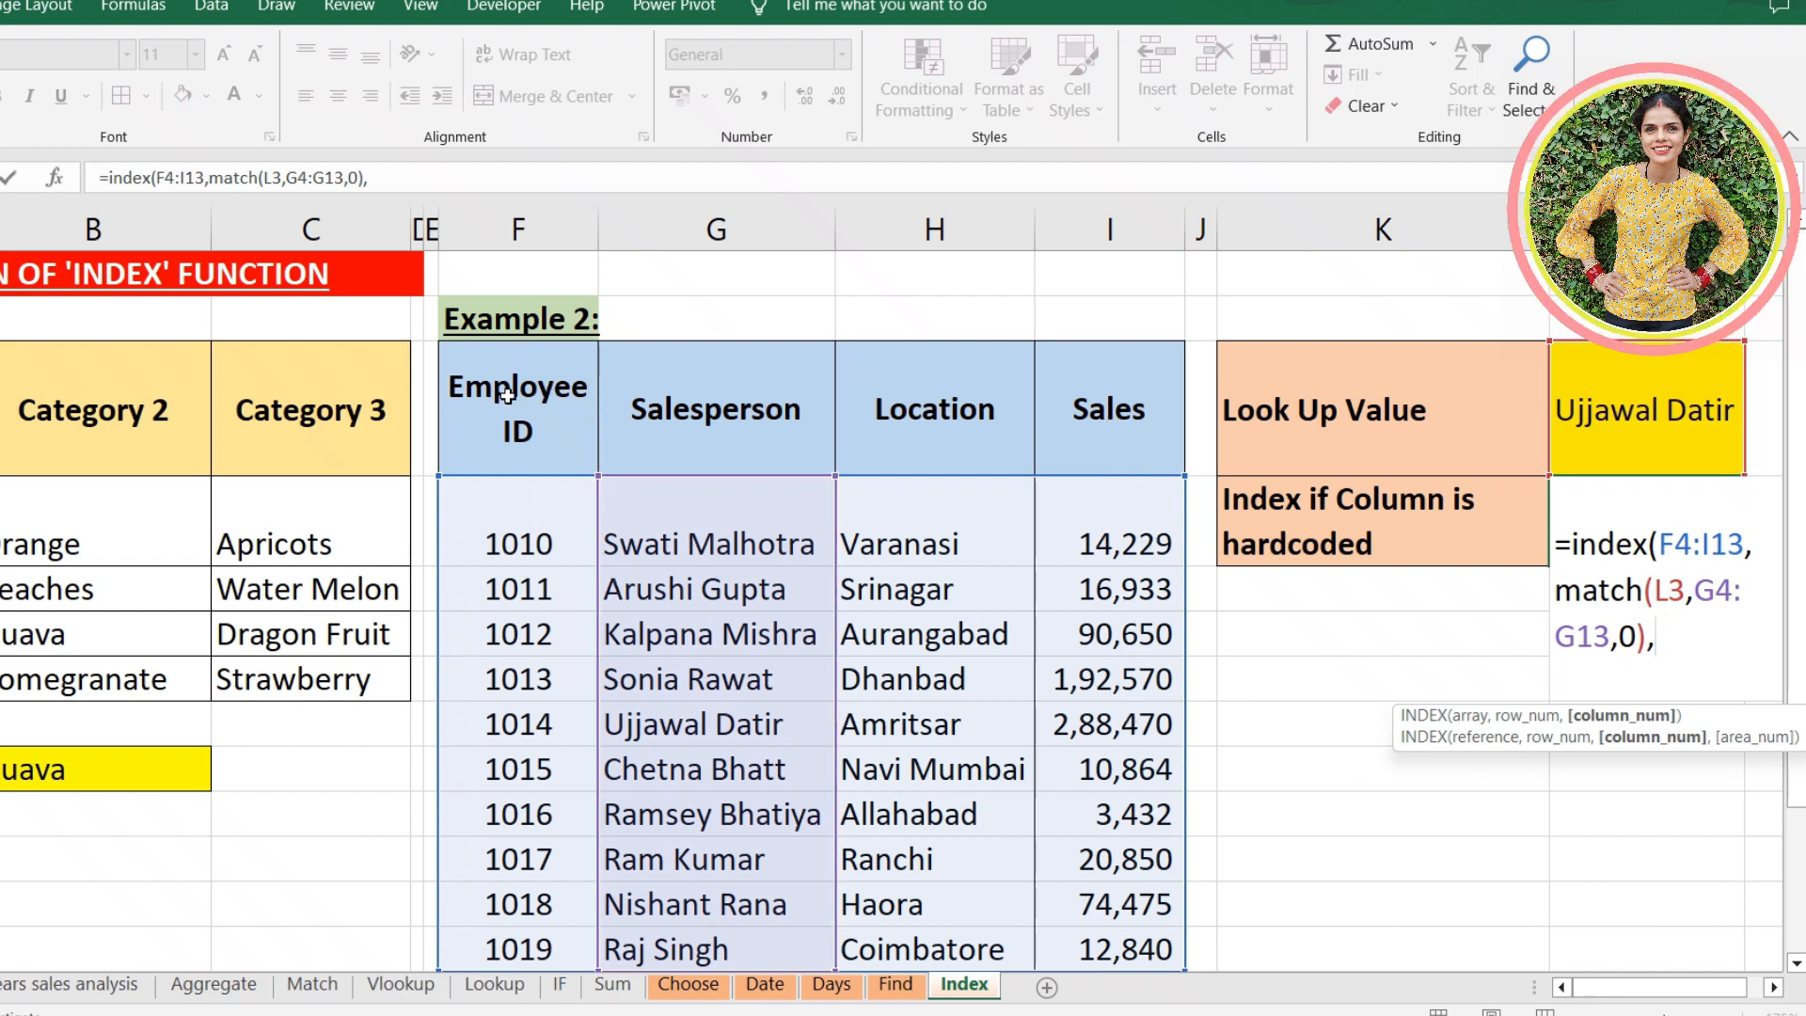
# - Hardcode 4 as the INDEX column number, complete the formula in L4 and reselect the cell
pyautogui.write('4)')
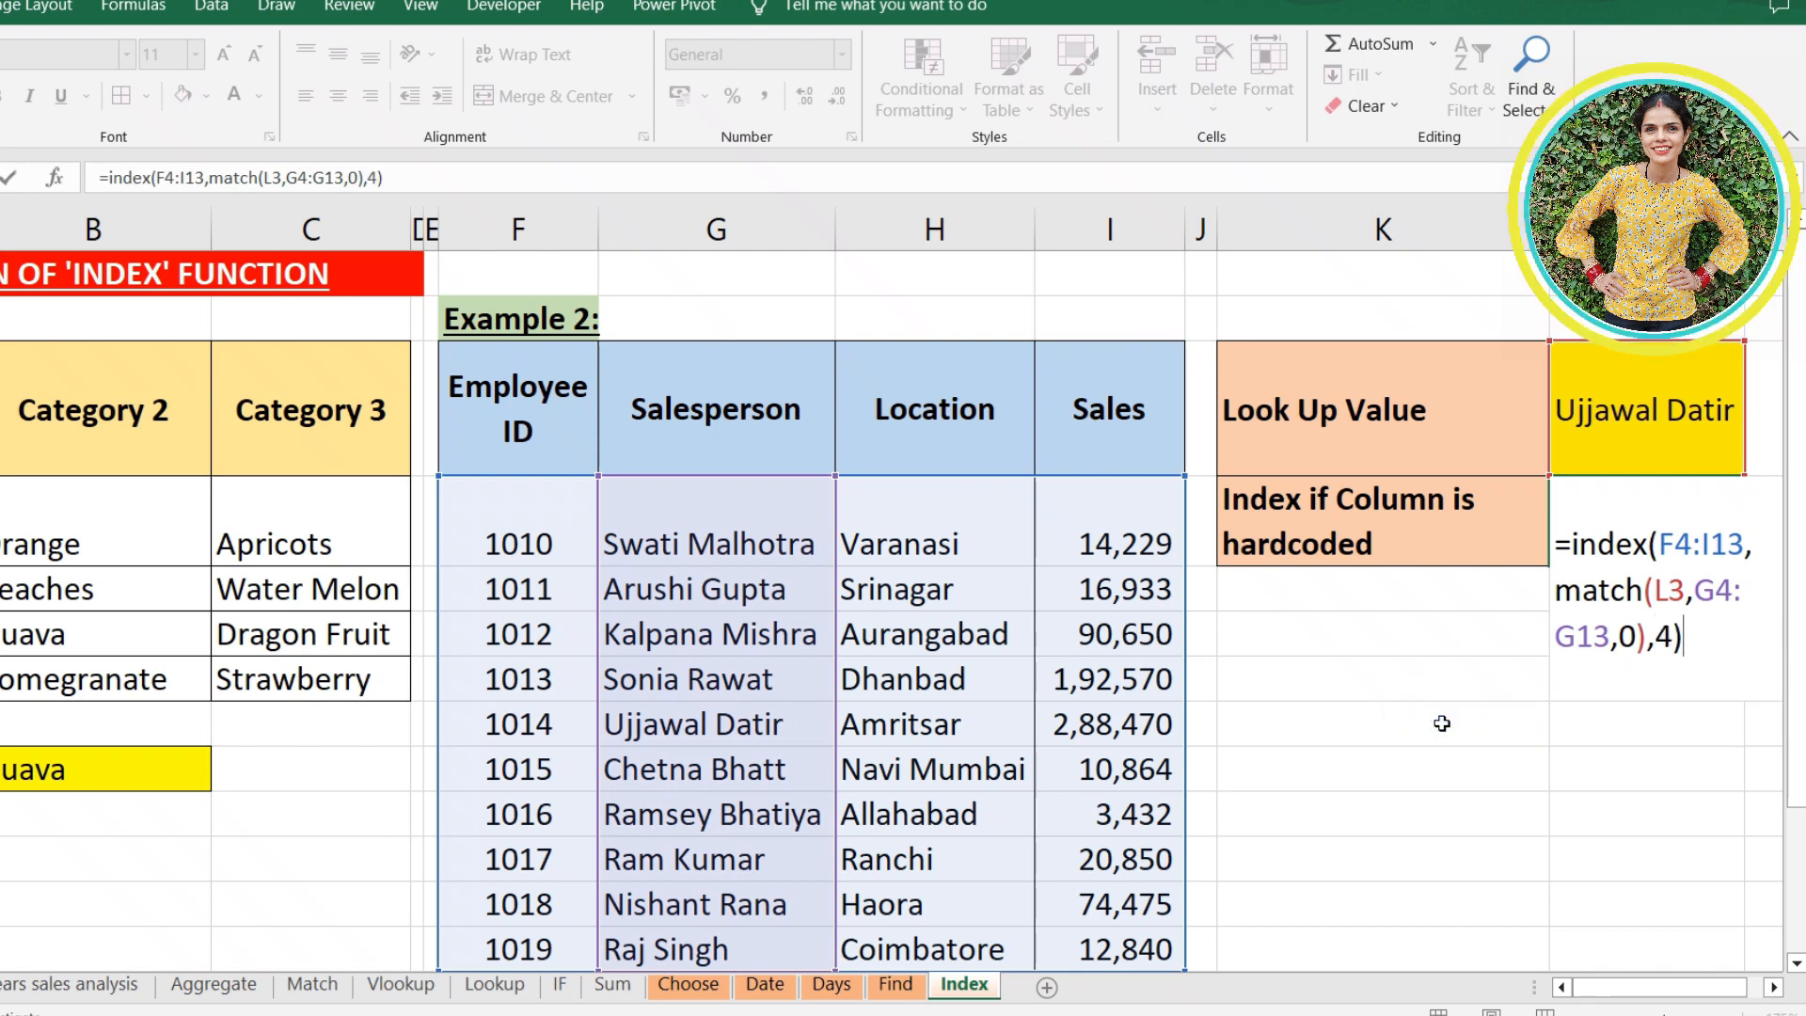
pyautogui.press('Return')
pyautogui.click(1646, 544)
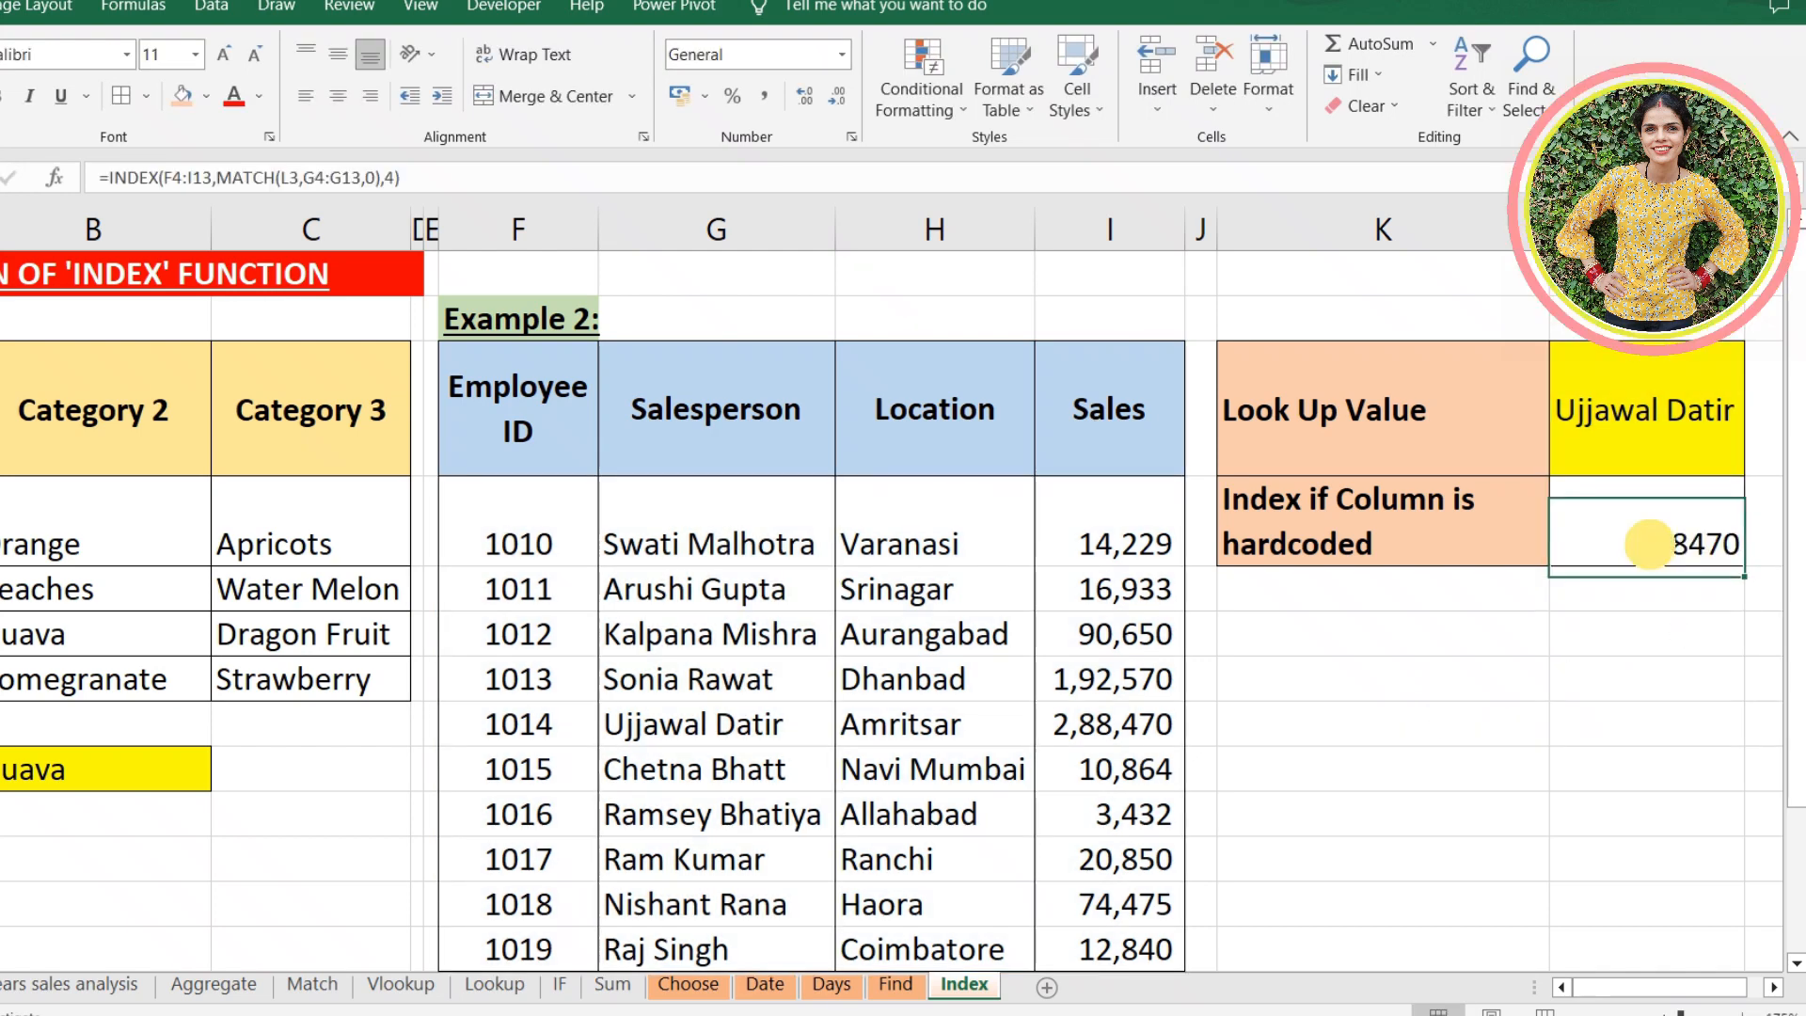